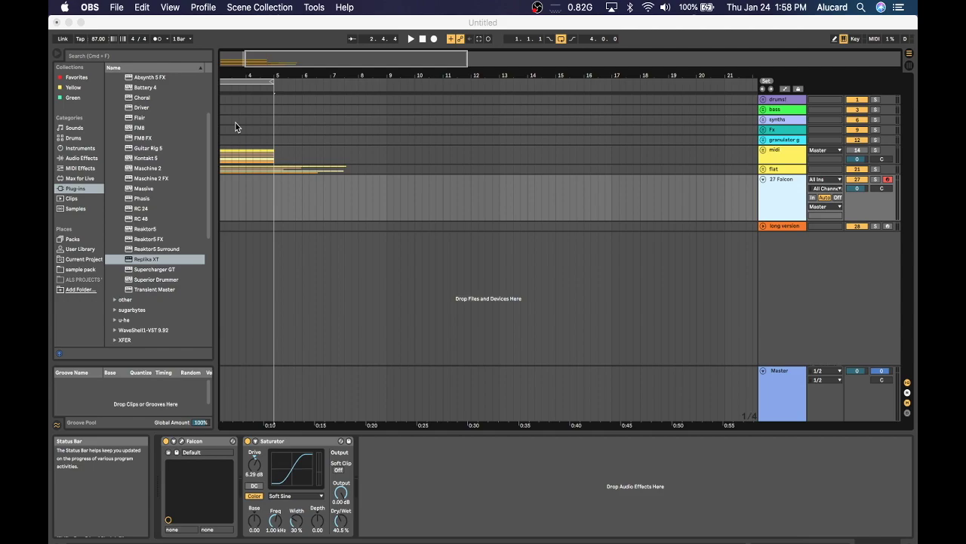
Unfold the flat group, select the frozen clip on its first Omnisphere track and play back the frozen audio
left_click(763, 171)
left_click(763, 171)
left_click(774, 175)
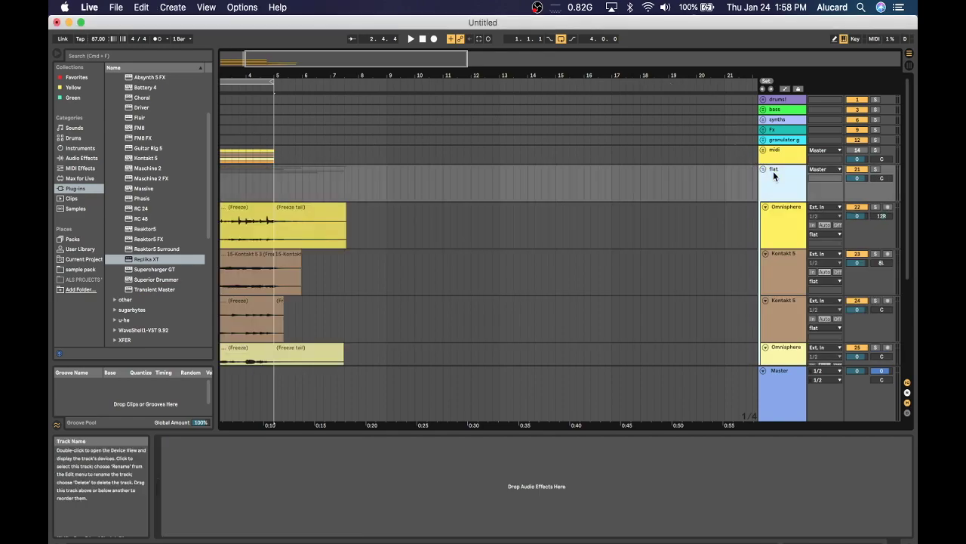
scroll(494, 256, "down", 3)
scroll(500, 250, "left", 3)
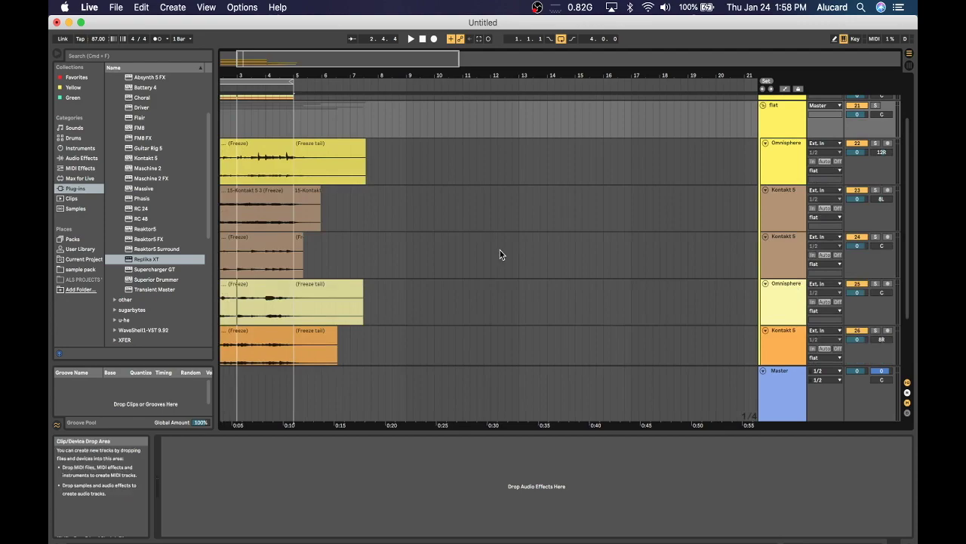
left_click(270, 146)
scroll(269, 146, "down", 2)
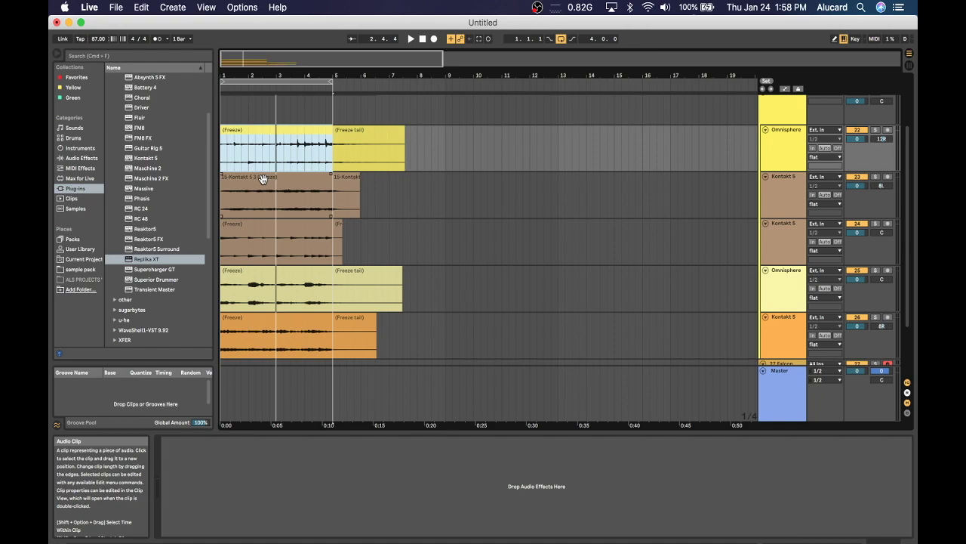
key("space")
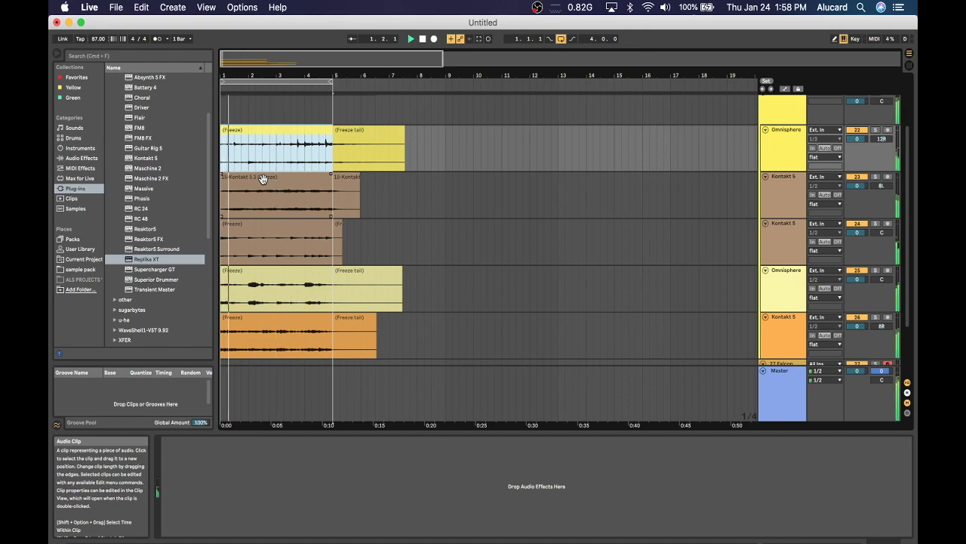
scroll(384, 267, "up", 2)
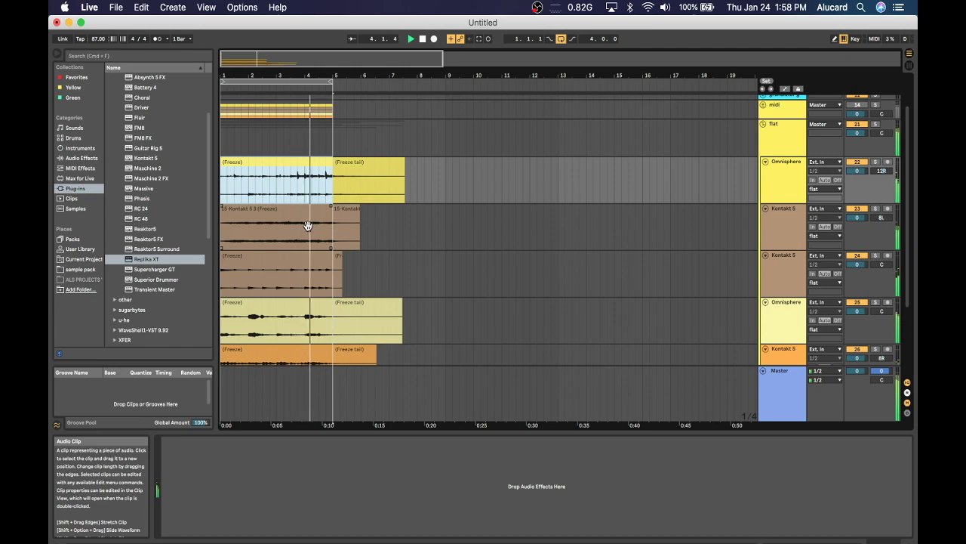
key("space")
Fold the flat group and the 27 Falcon track, and enlarge the arrangement timeline
scroll(308, 225, "down", 5)
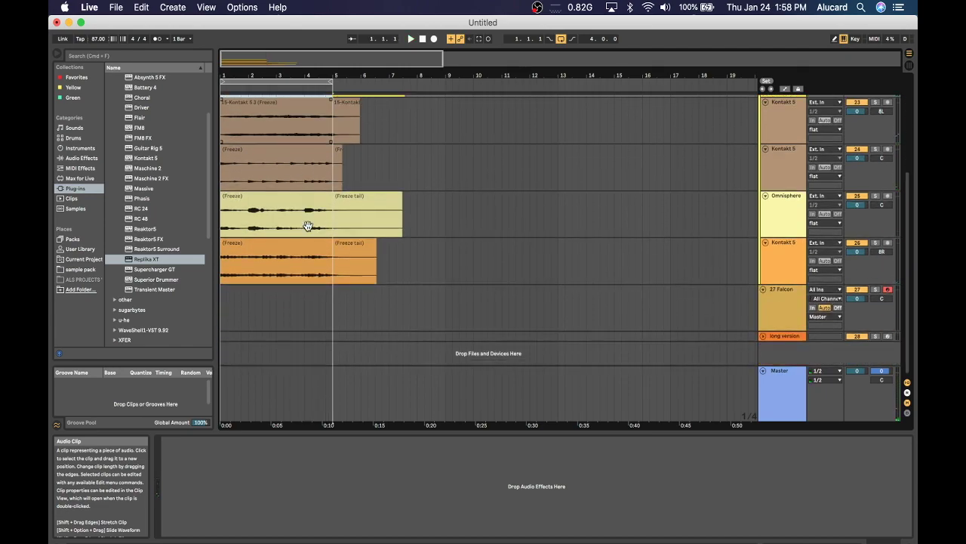
scroll(308, 225, "up", 8)
scroll(308, 226, "right", 1)
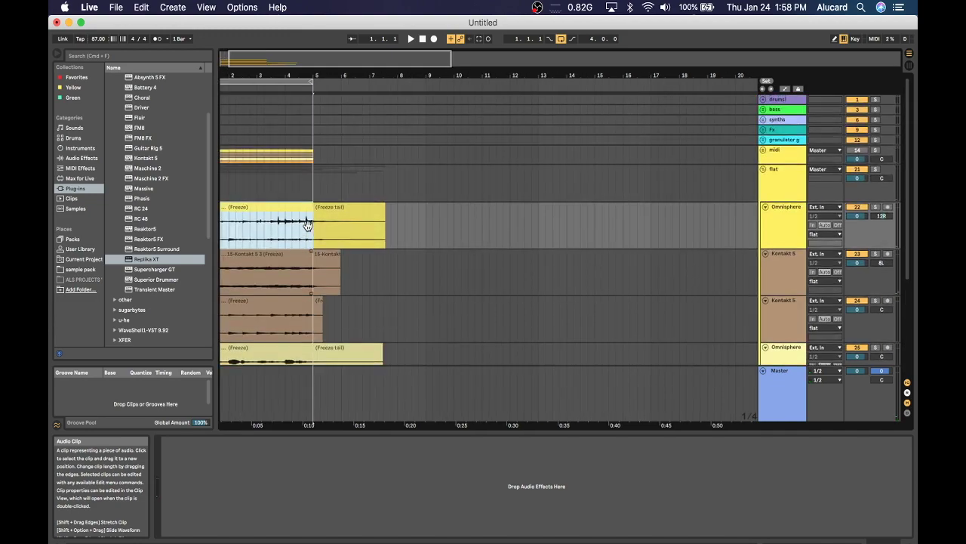
left_click(763, 170)
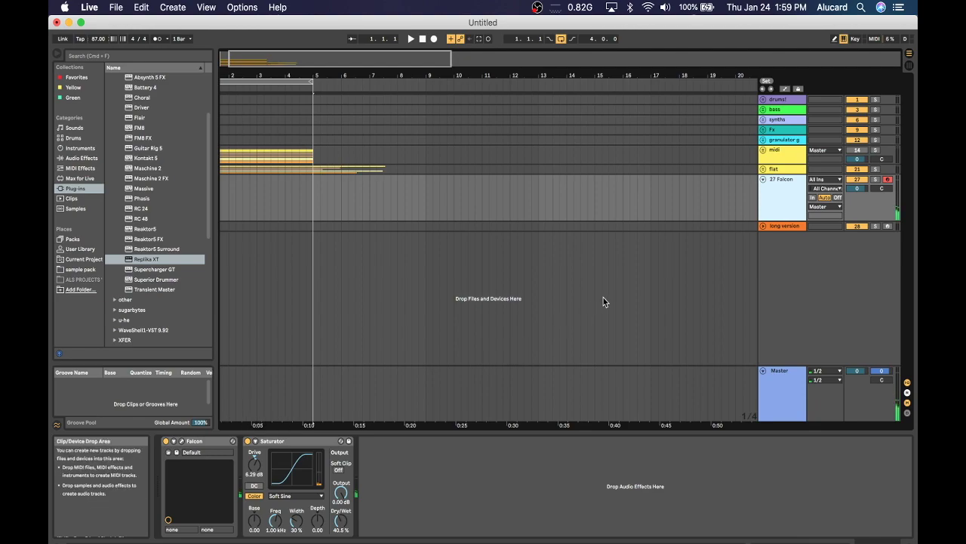
left_click(761, 178)
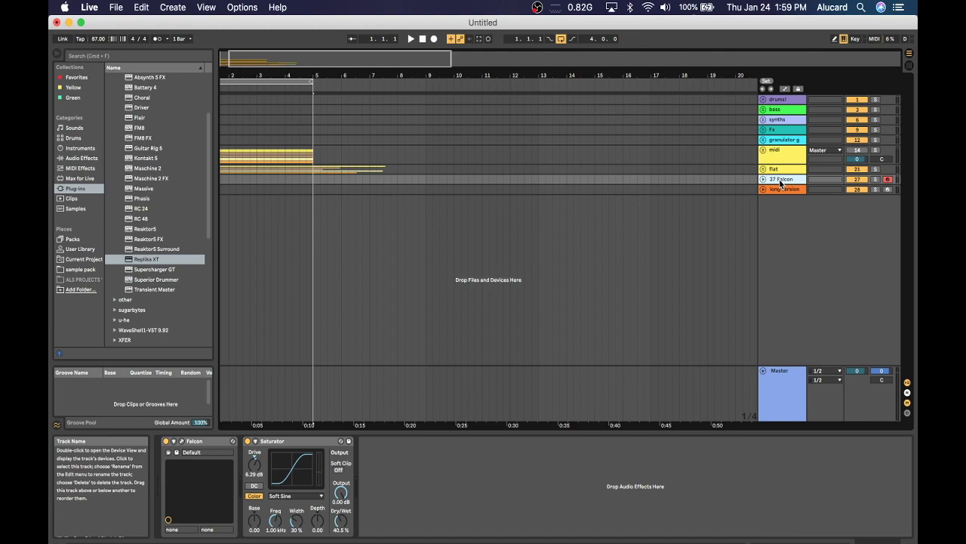
left_click_drag(263, 75, 263, 104)
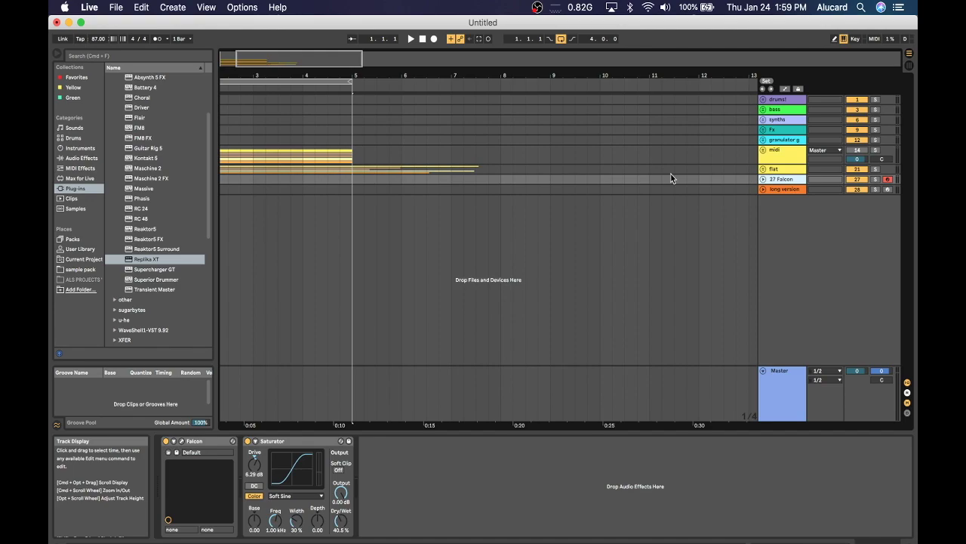
Unfold the midi group, select the clip on the 16 Omnisphere track and view the group's MIDI clips
left_click(762, 150)
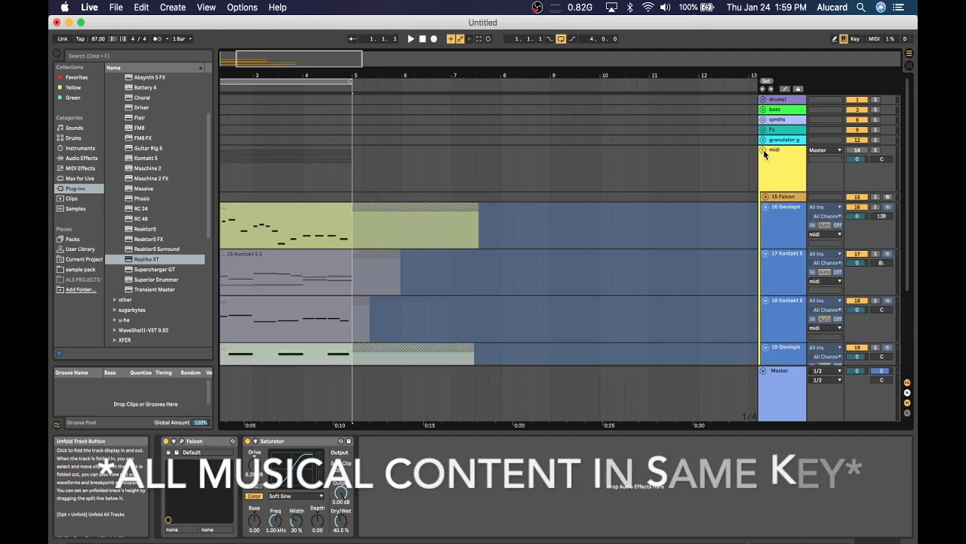
left_click(341, 238)
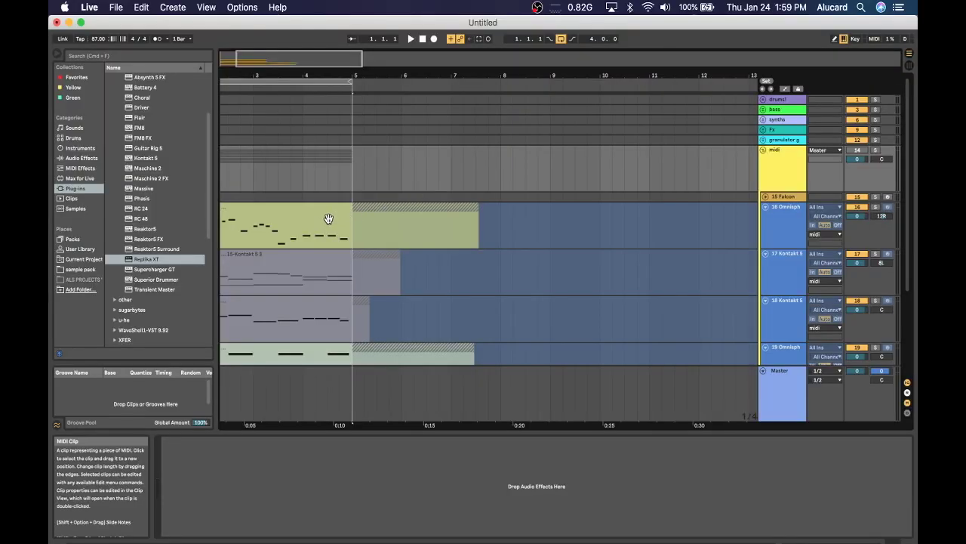
left_click(328, 219)
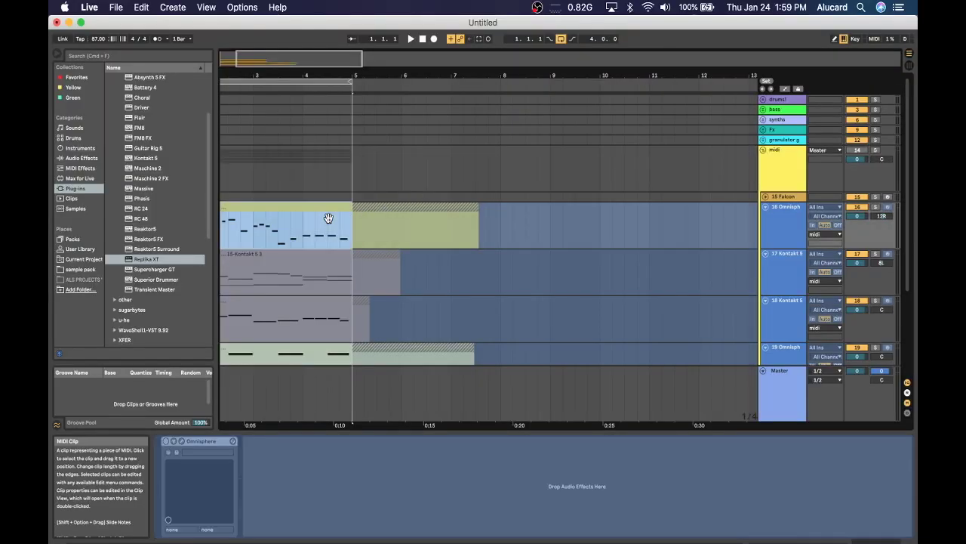
scroll(224, 252, "down", 3)
scroll(288, 209, "left", 2)
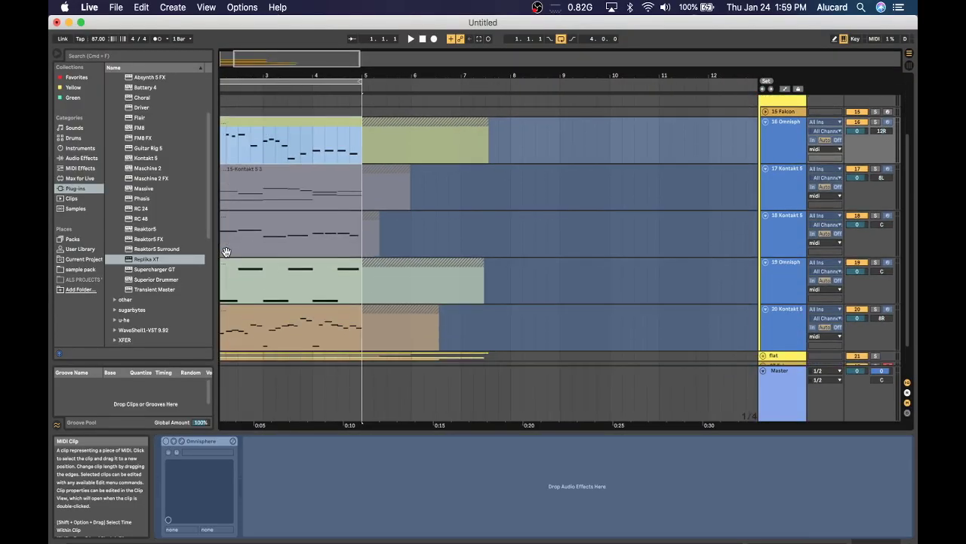
scroll(287, 209, "left", 1)
scroll(319, 204, "up", 2)
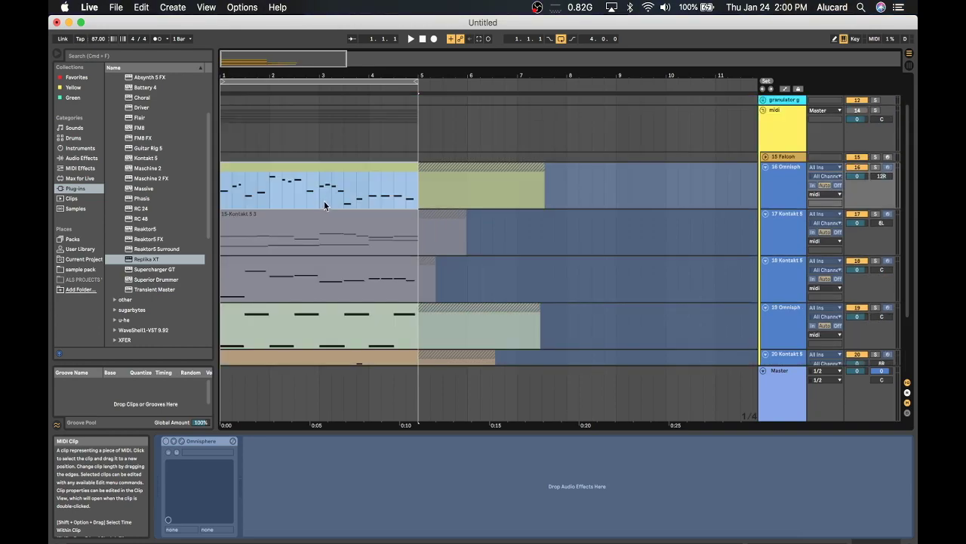
Audition the midi group by soloing tracks 16, 17, 19 and 20 in turn during playback, ending with solo off and playback stopped
left_click(875, 168)
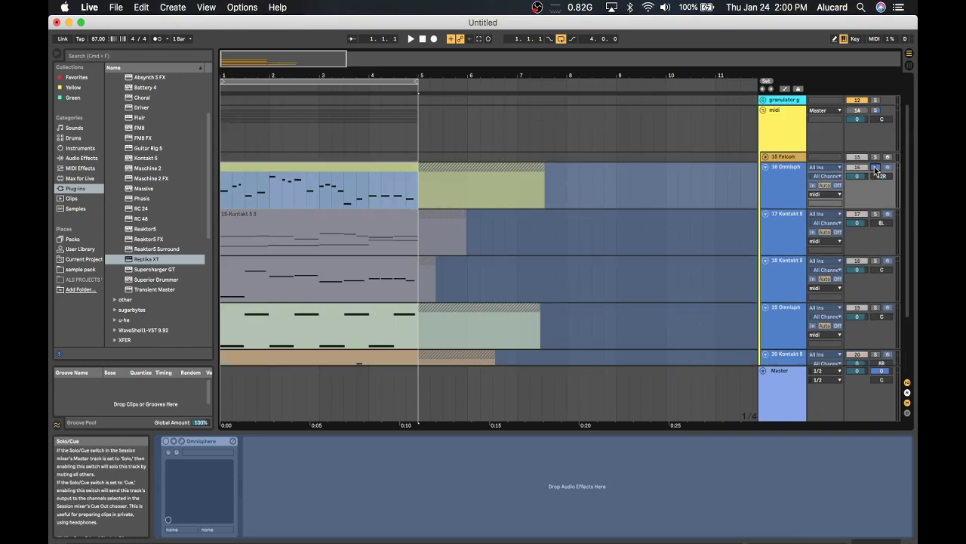
key("space")
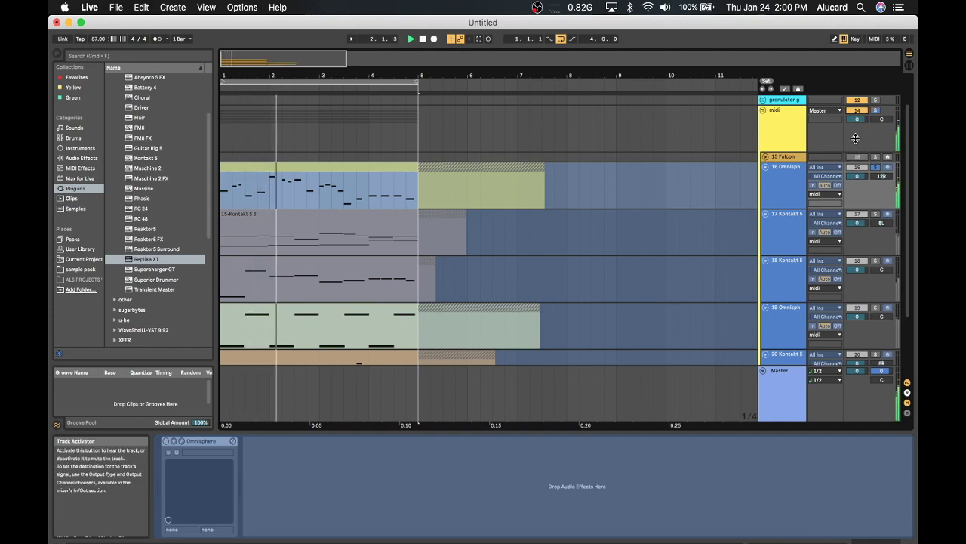
left_click(876, 214)
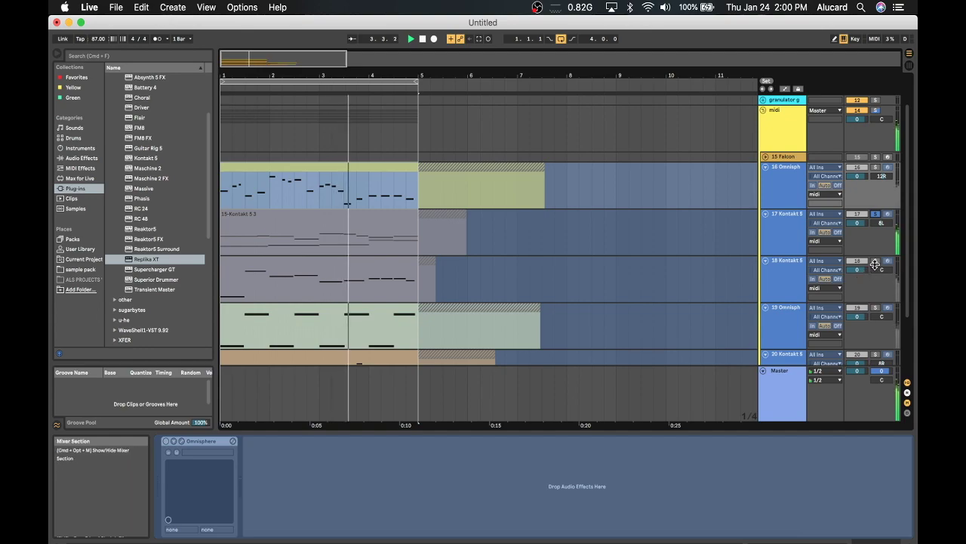
left_click(877, 308)
scroll(878, 310, "down", 3)
left_click(876, 270)
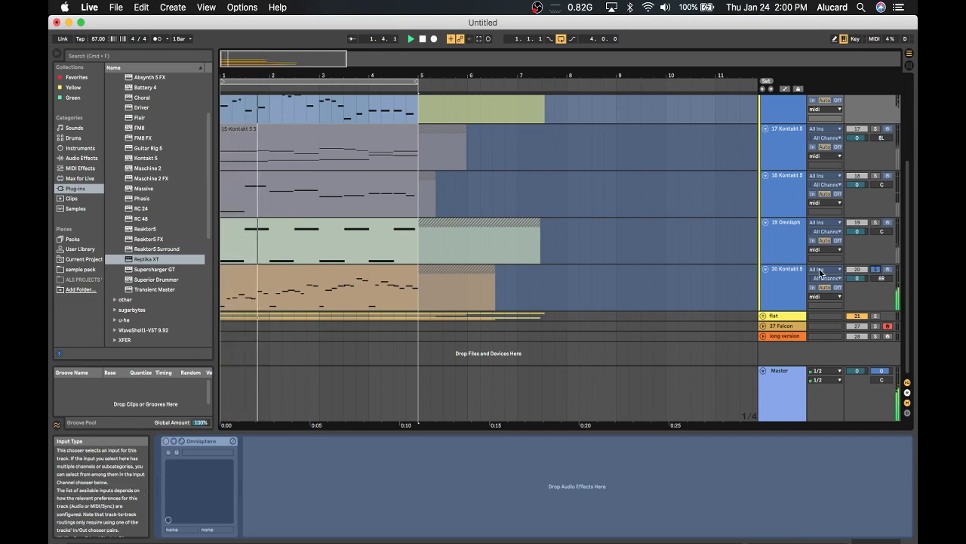
left_click(877, 270)
key("space")
scroll(785, 241, "up", 5)
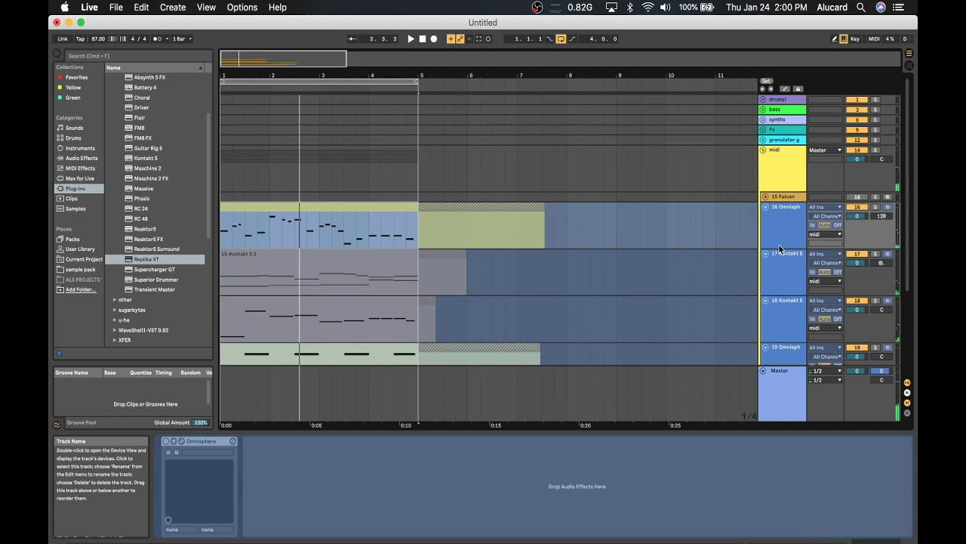
Review the MIDI clips in the midi group once more and leave the group folded
left_click(761, 148)
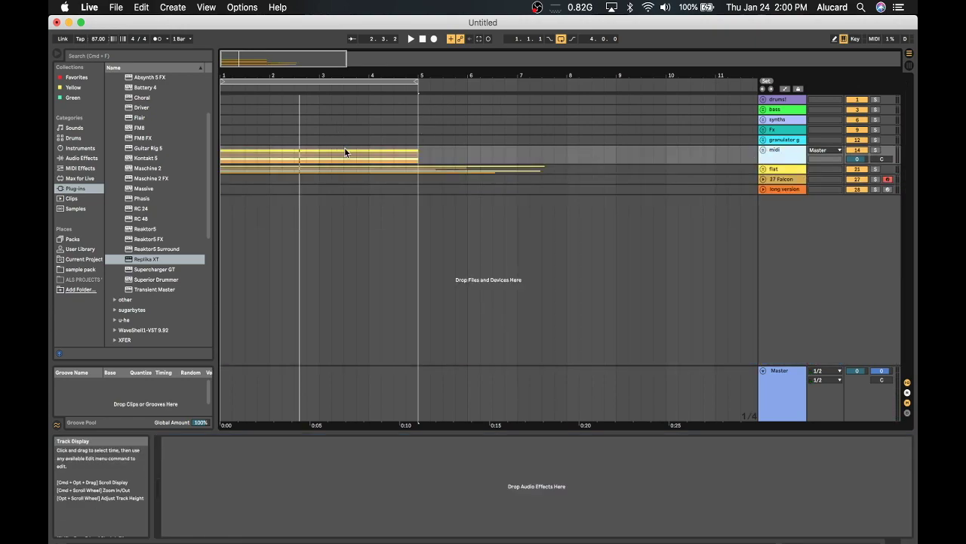
left_click(761, 148)
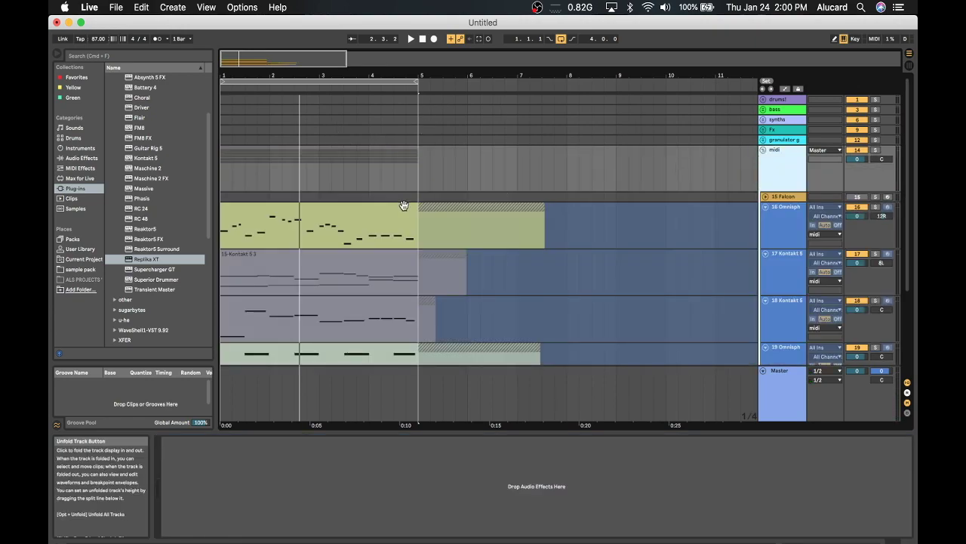
scroll(356, 212, "down", 3)
scroll(356, 212, "down", 1)
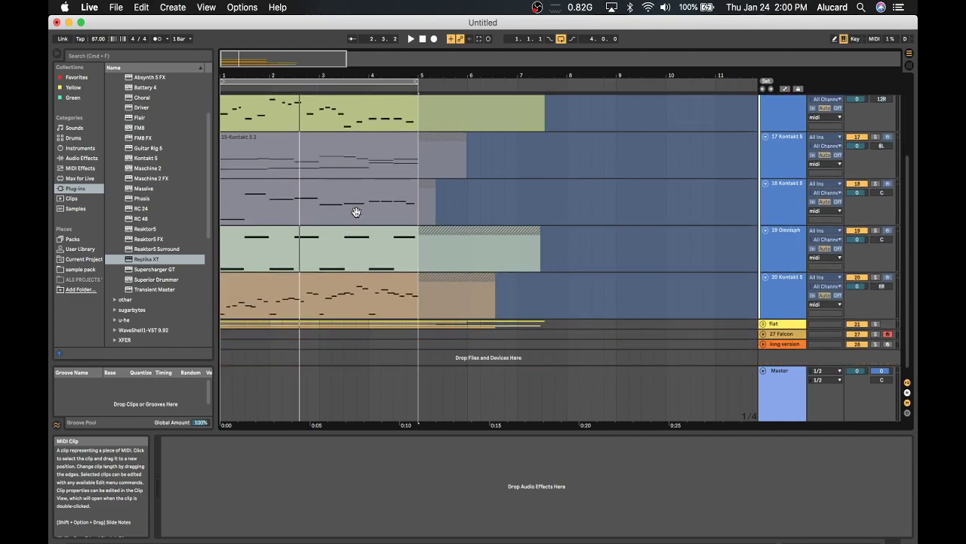
scroll(356, 212, "up", 3)
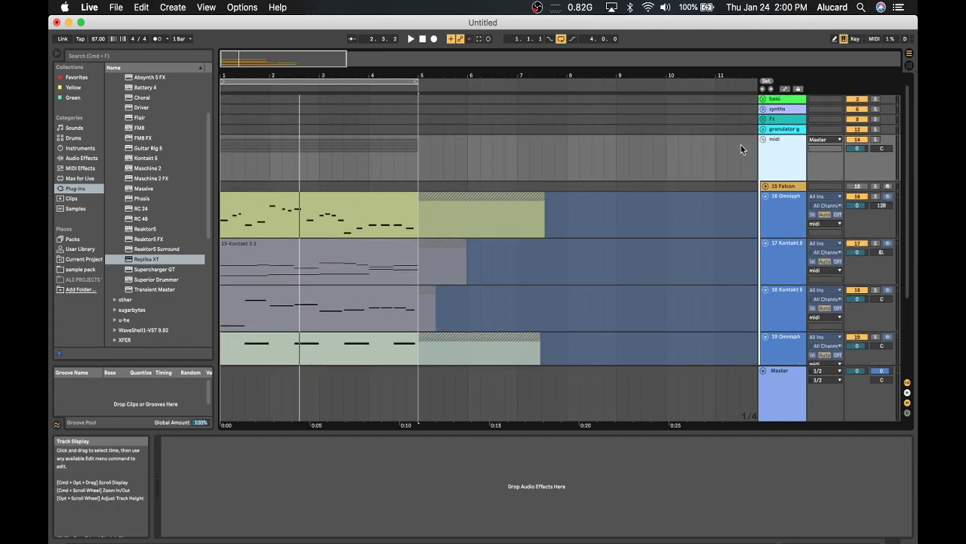
left_click(763, 139)
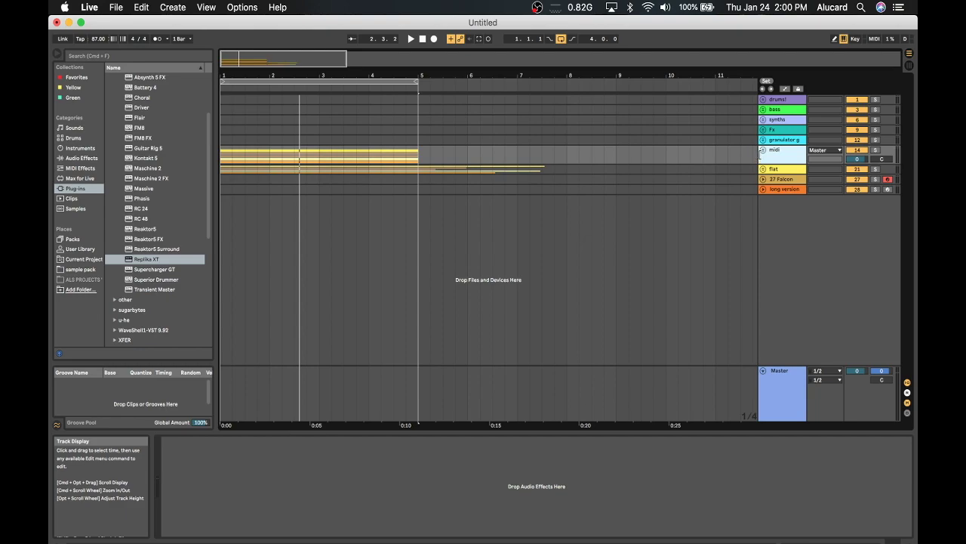
left_click(763, 149)
left_click(763, 149)
Unfold the 27 Falcon track, open its Falcon plug-in editor on the Edit page and position the window so the oscillators fit
left_click(771, 170)
left_click(771, 179)
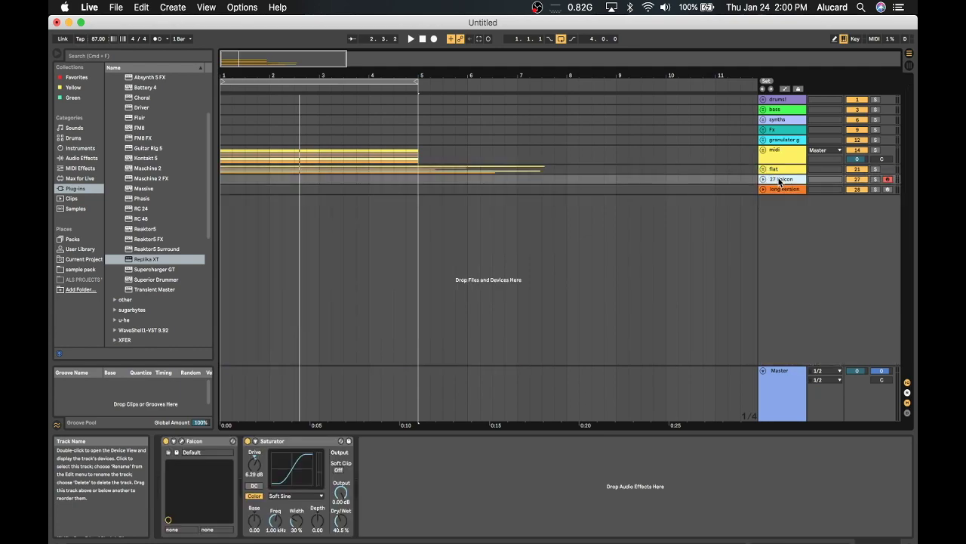
left_click(762, 180)
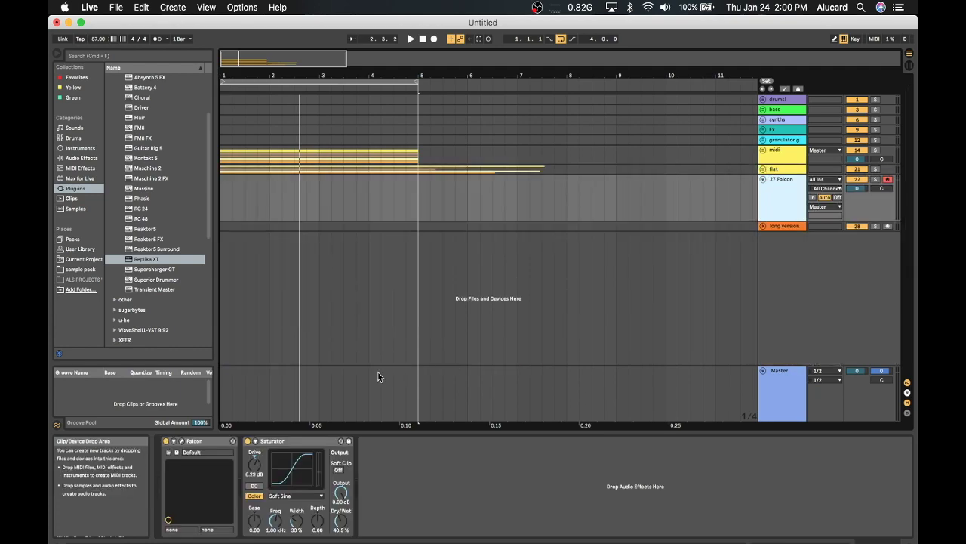
left_click(181, 440)
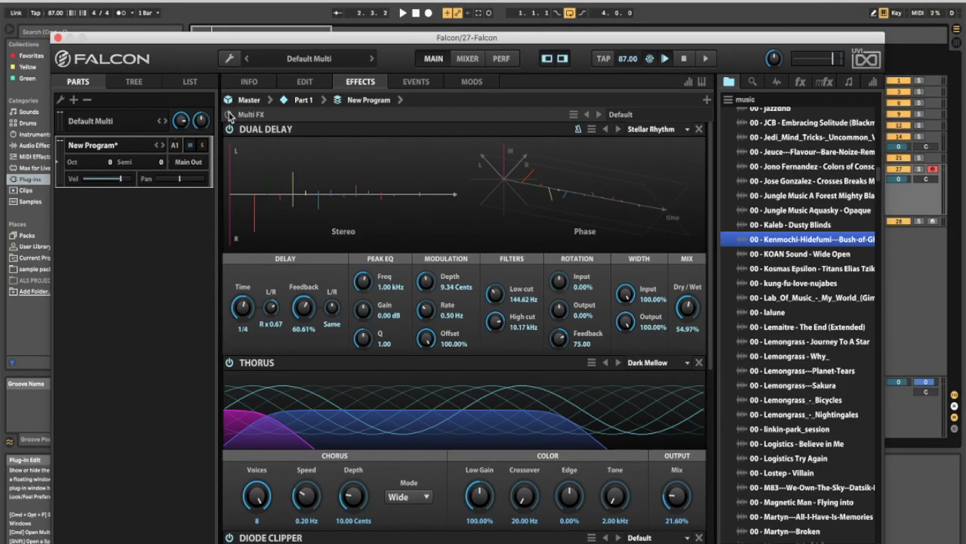
left_click(321, 100)
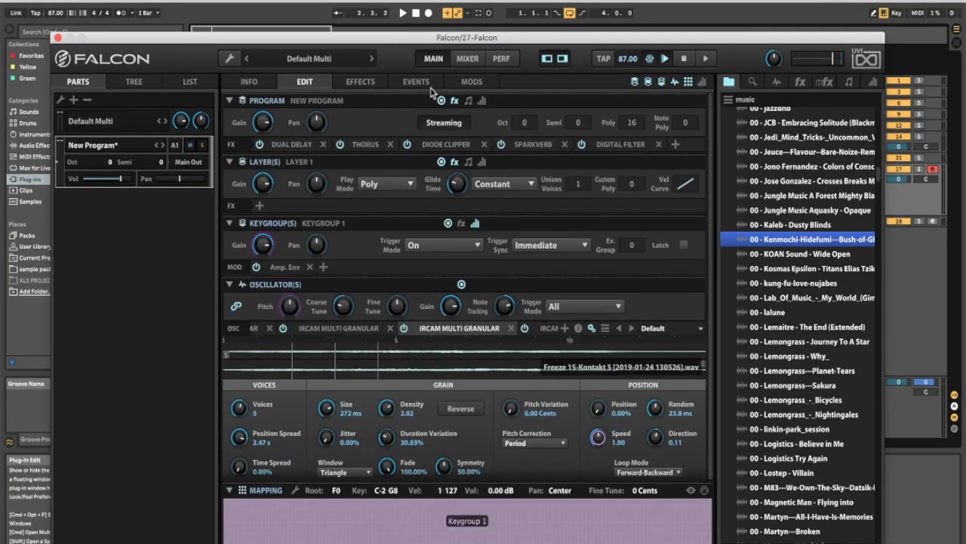
left_click_drag(381, 37, 388, 0)
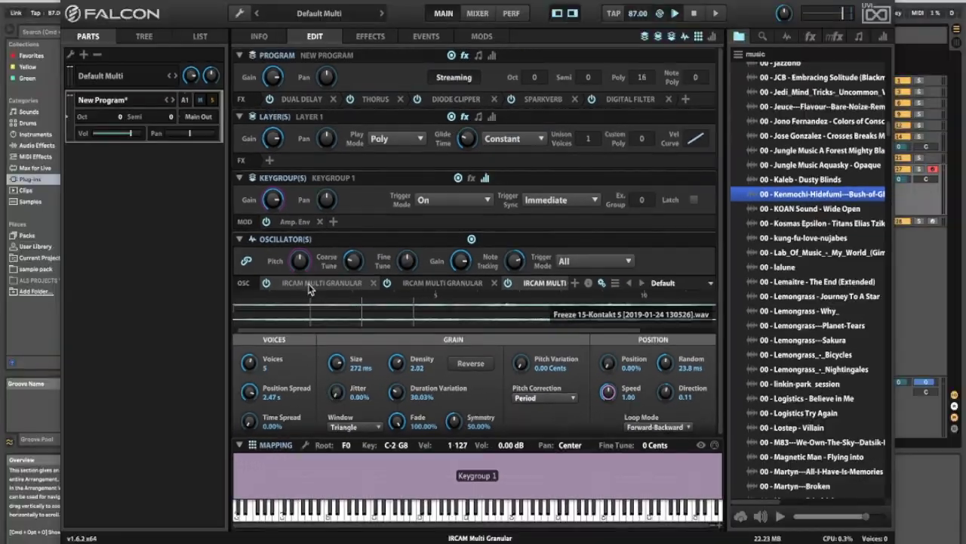
Inspect the grain settings and loaded samples of the first and last IRCAM Multi Granular oscillators
left_click(291, 289)
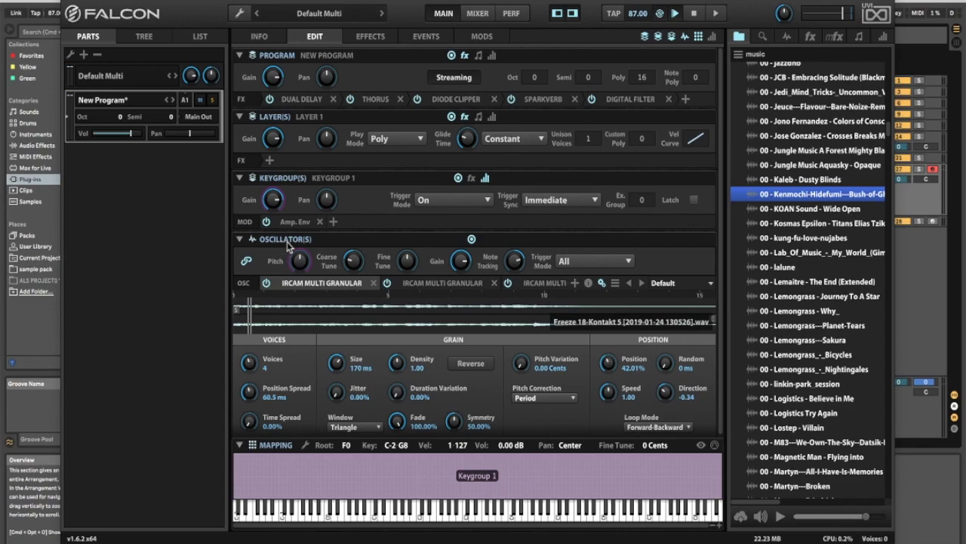
scroll(344, 285, "right", 1)
scroll(344, 284, "right", 4)
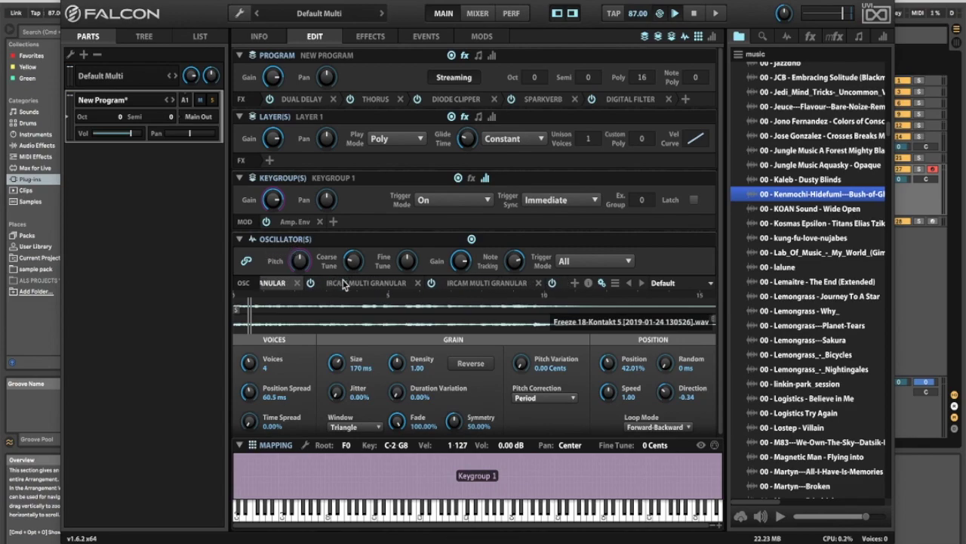
left_click(518, 284)
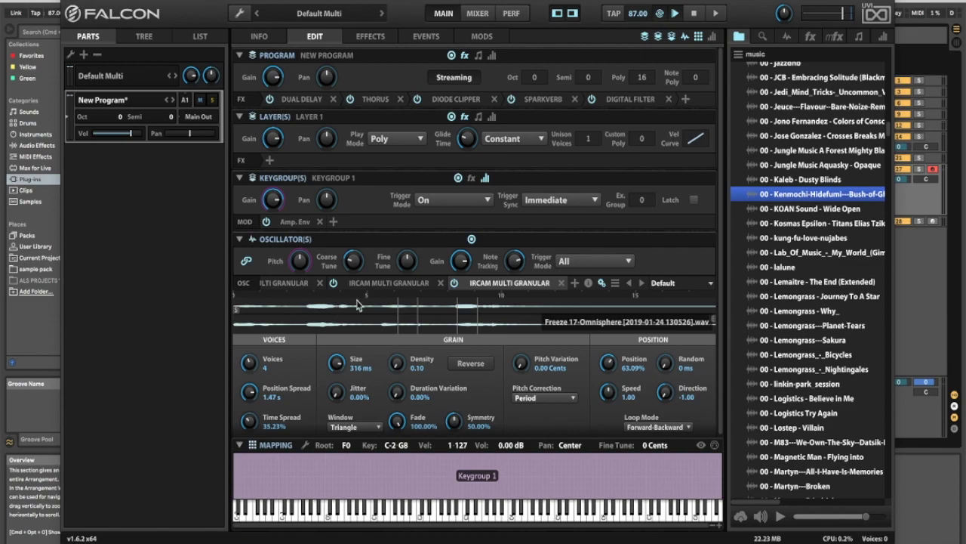
Switch off three IRCAM Multi Granular oscillators, including the one holding the Freeze 17-Omnisphere sample
scroll(418, 284, "left", 2)
left_click(419, 285)
scroll(419, 285, "left", 2)
left_click(388, 284)
scroll(508, 284, "right", 2)
scroll(508, 284, "right", 1)
left_click(489, 283)
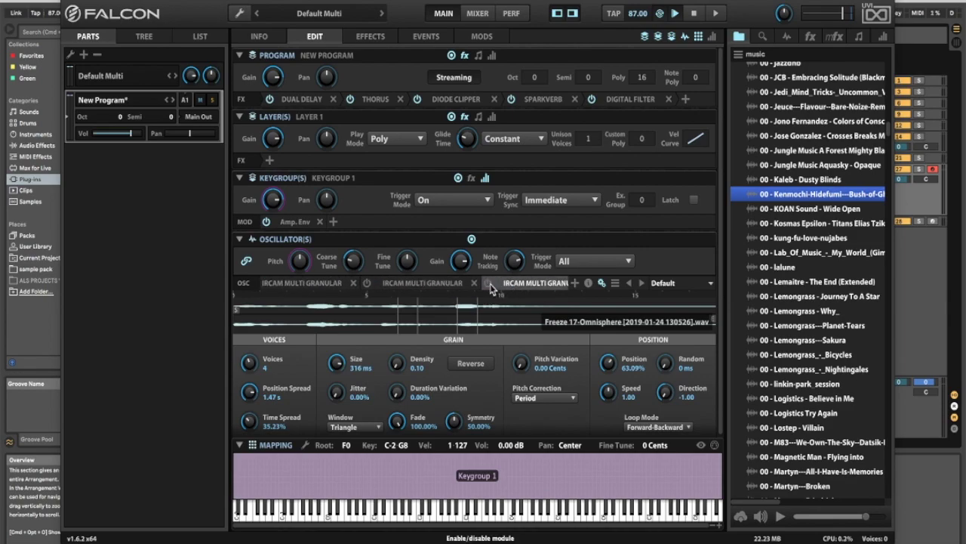
scroll(491, 284, "left", 2)
scroll(316, 285, "right", 2)
scroll(332, 285, "left", 2)
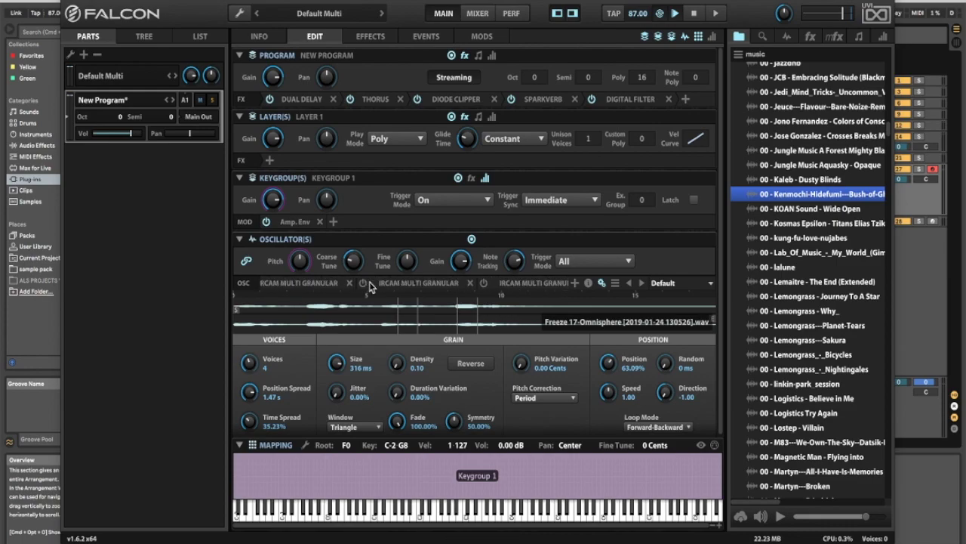
Show the oscillator holding the Freeze 18-Kontakt 5 sample and set its Position Spread to 1.11 s
left_click(339, 284)
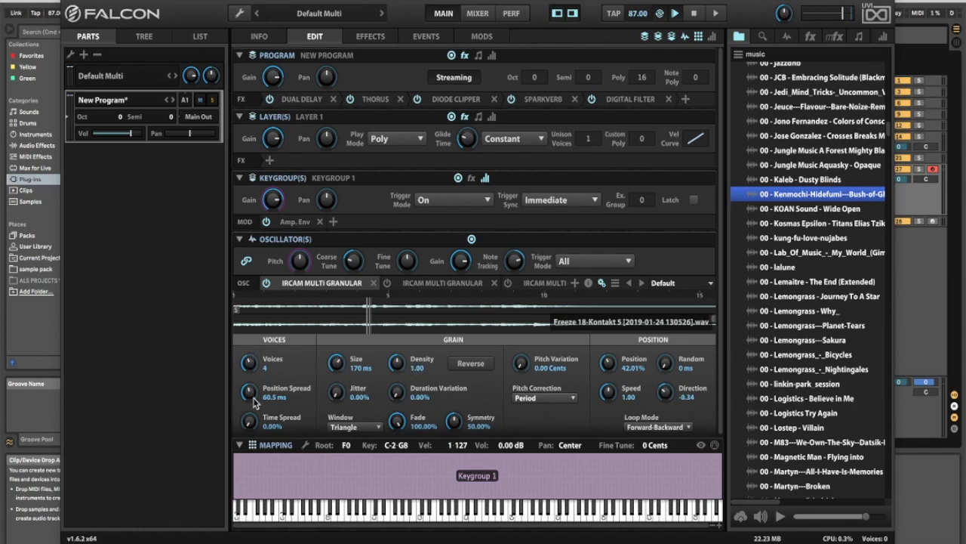
left_click_drag(250, 391, 254, 325)
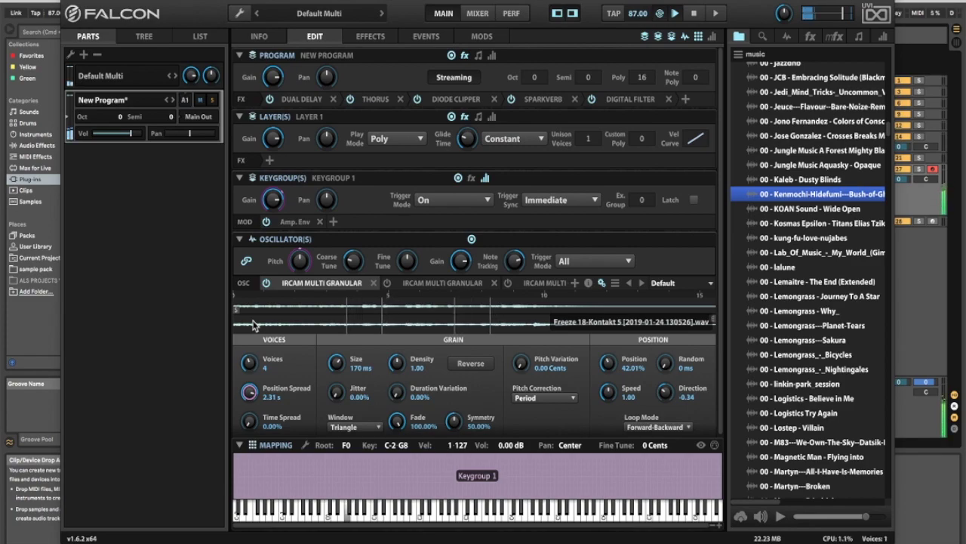
mouse_move(248, 391)
left_mouse_down()
mouse_move(249, 482)
mouse_move(254, 402)
left_mouse_up()
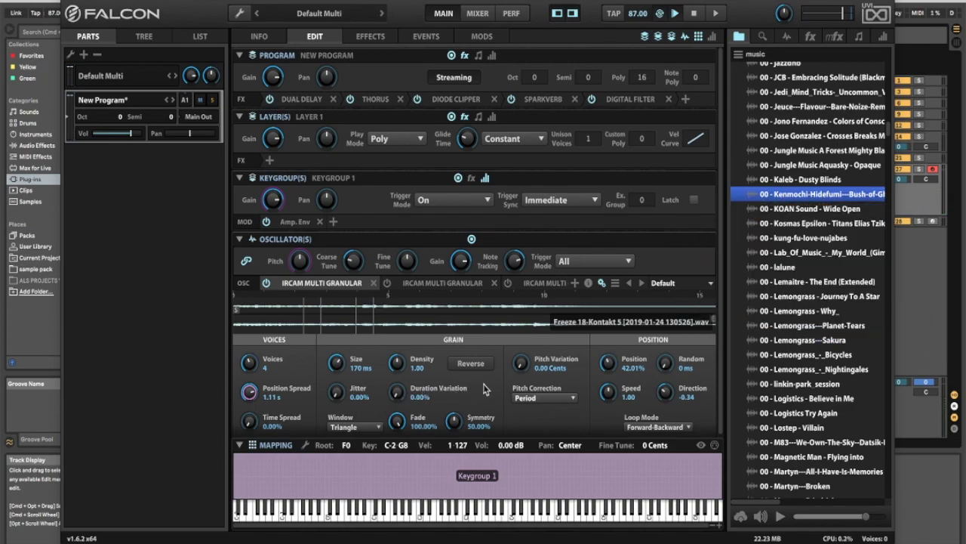
Look through the program-level modulation sources available for the Speed parameter of the Freeze 18-Kontakt 5 oscillator, without adding one
right_click(609, 397)
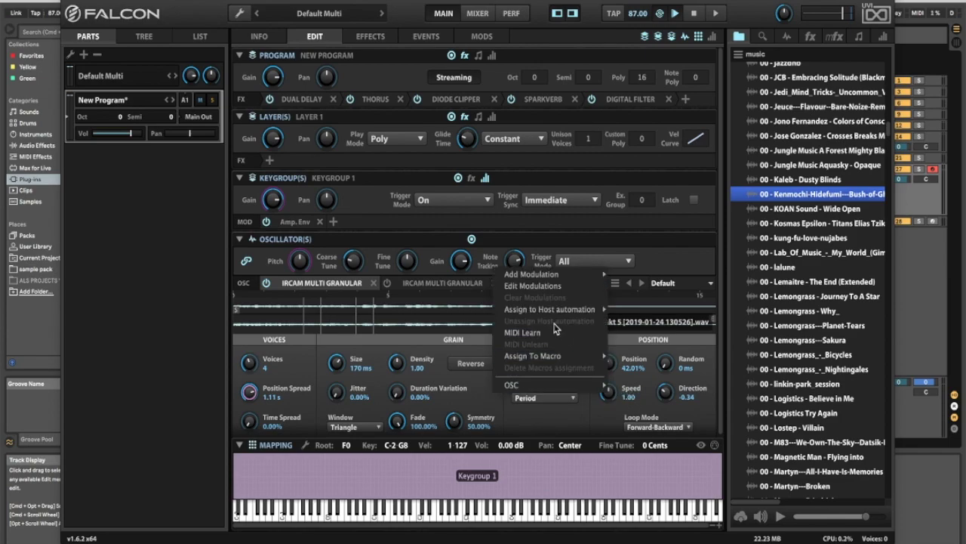
mouse_move(563, 275)
mouse_move(638, 467)
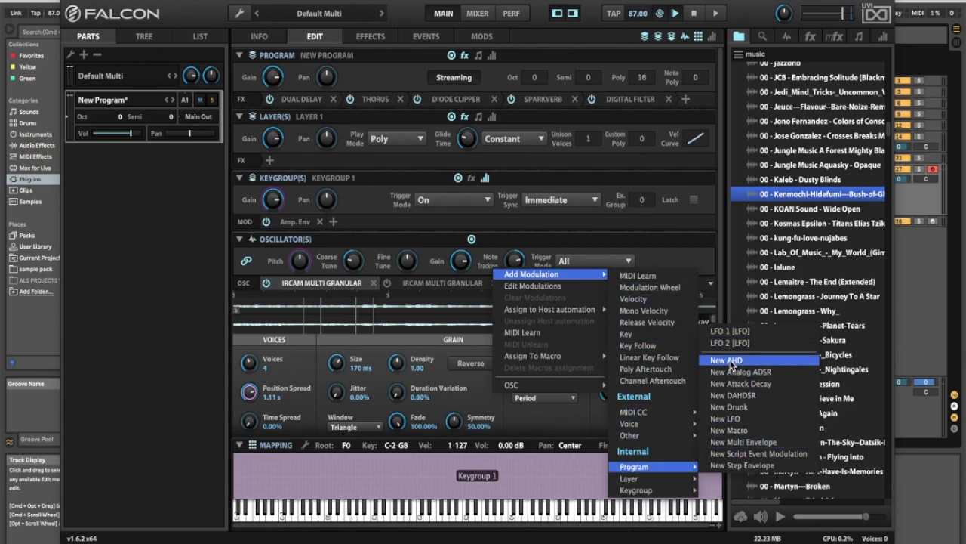
left_click(484, 388)
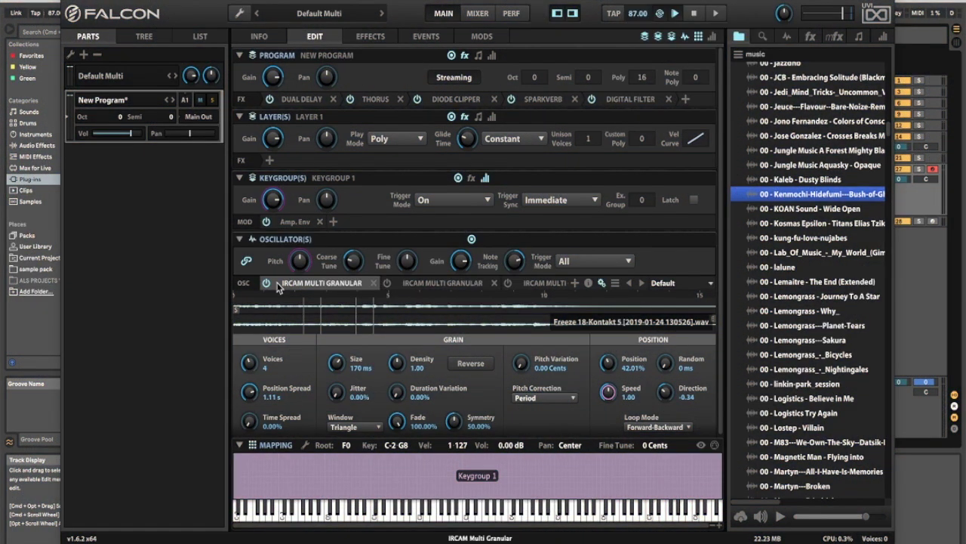
Show the second IRCAM Multi Granular oscillator, holding Freeze 14-Omnisphere, and switch the disabled oscillators back on
left_click(456, 287)
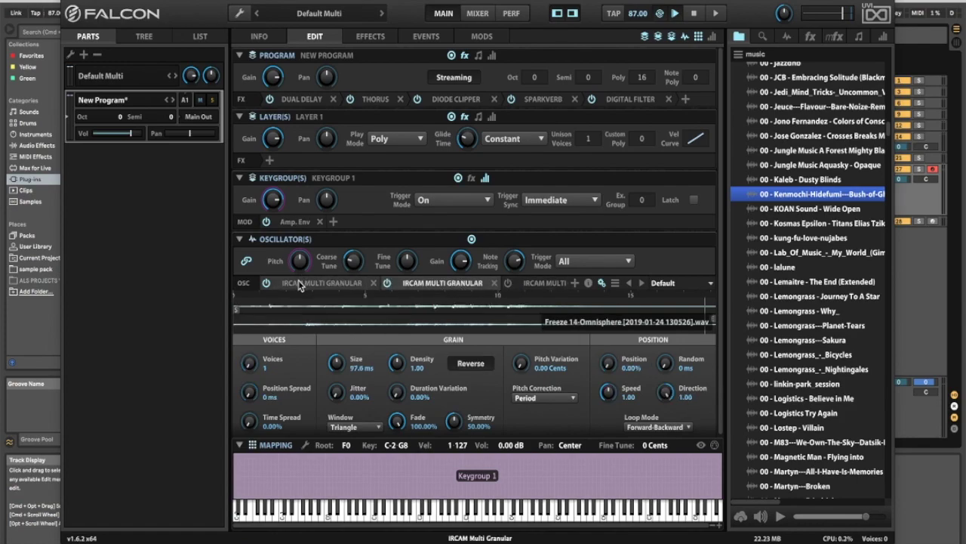
left_click(409, 286)
scroll(302, 281, "right", 2)
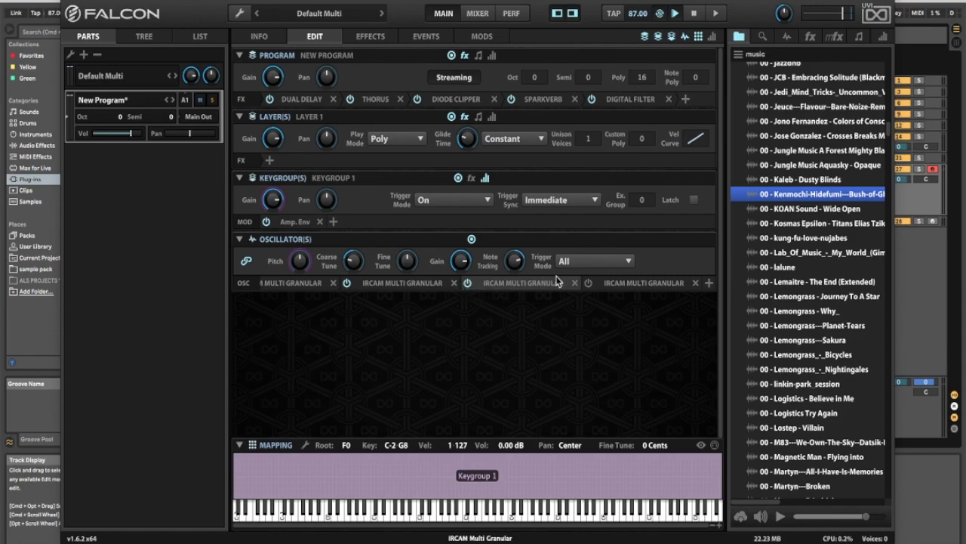
Review the program's effects chain on the Effects page, starting with Dual Delay and Thorus
left_click(374, 38)
scroll(332, 166, "down", 5)
scroll(332, 166, "up", 5)
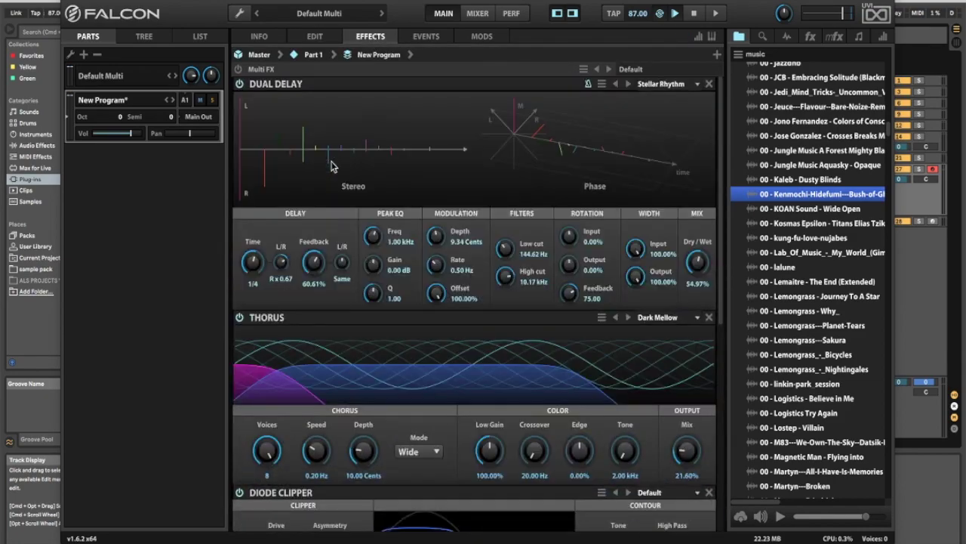
Return to the Edit page and inspect the modulation and macro assignment options for the Freeze 14-Omnisphere oscillator's grain Size
left_click(321, 38)
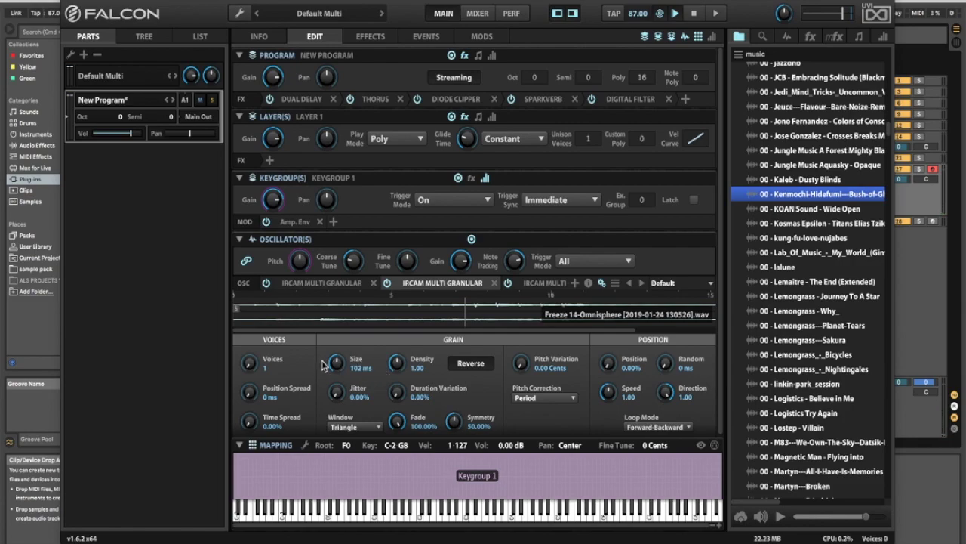
right_click(360, 368)
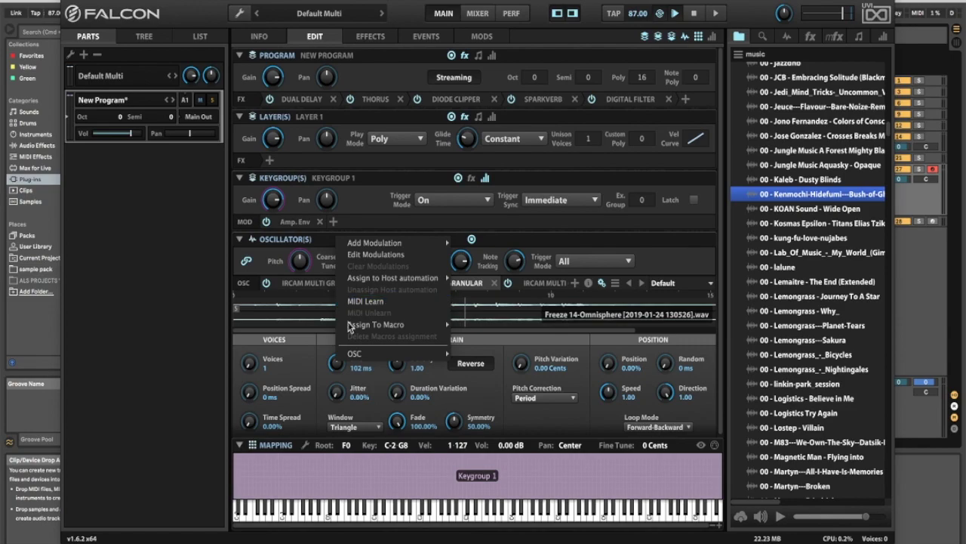
left_click(310, 357)
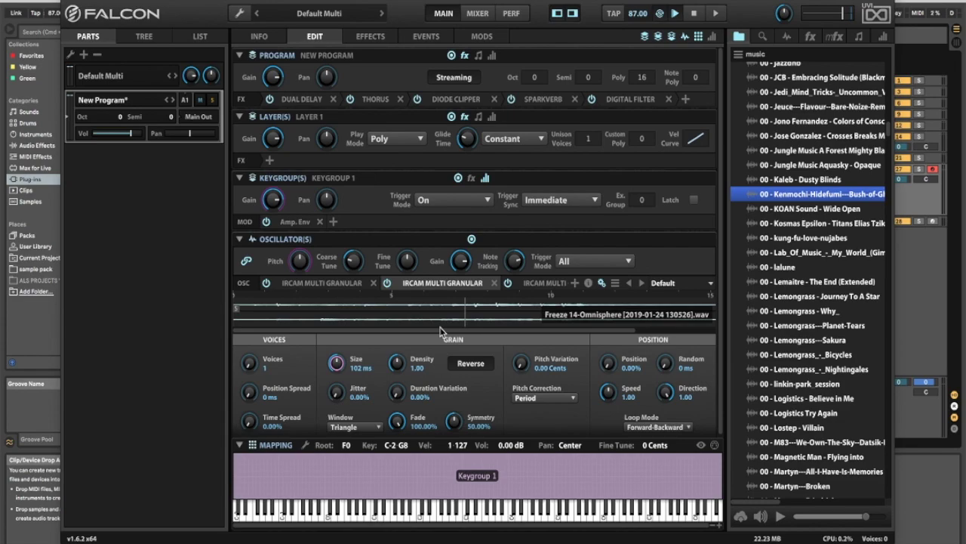
Return to the Effects page and browse the available effect categories, folding Filter and looking into Reverb
left_click(357, 38)
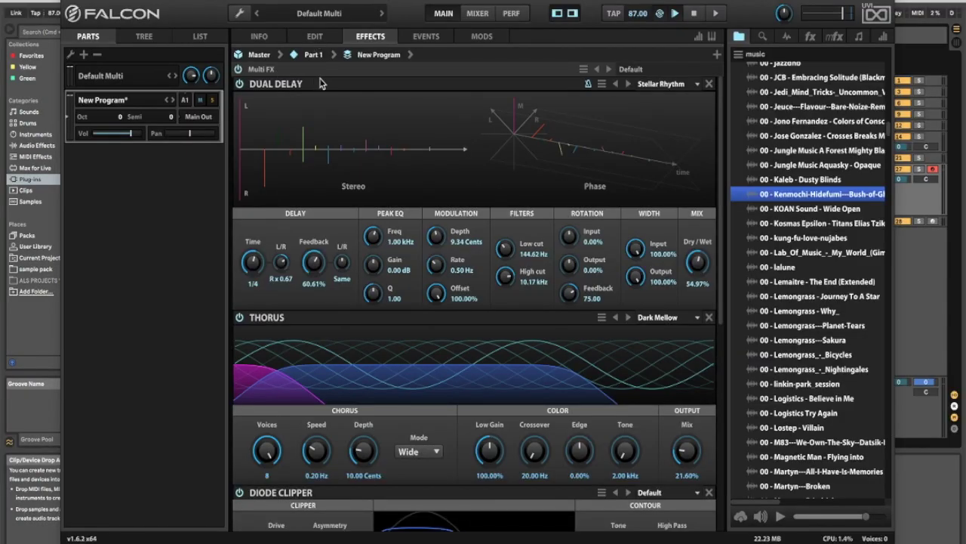
scroll(332, 85, "down", 1)
scroll(332, 84, "up", 1)
left_click(811, 36)
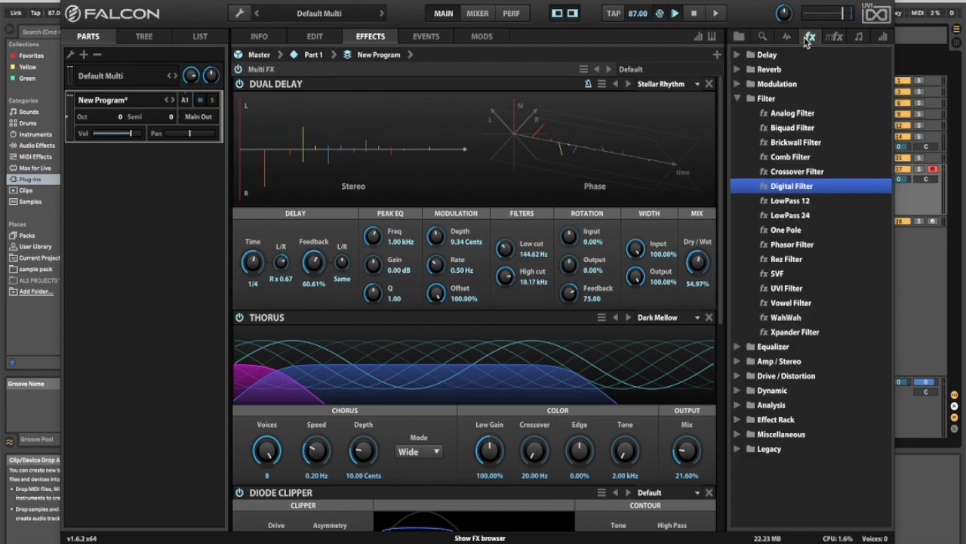
left_click(738, 99)
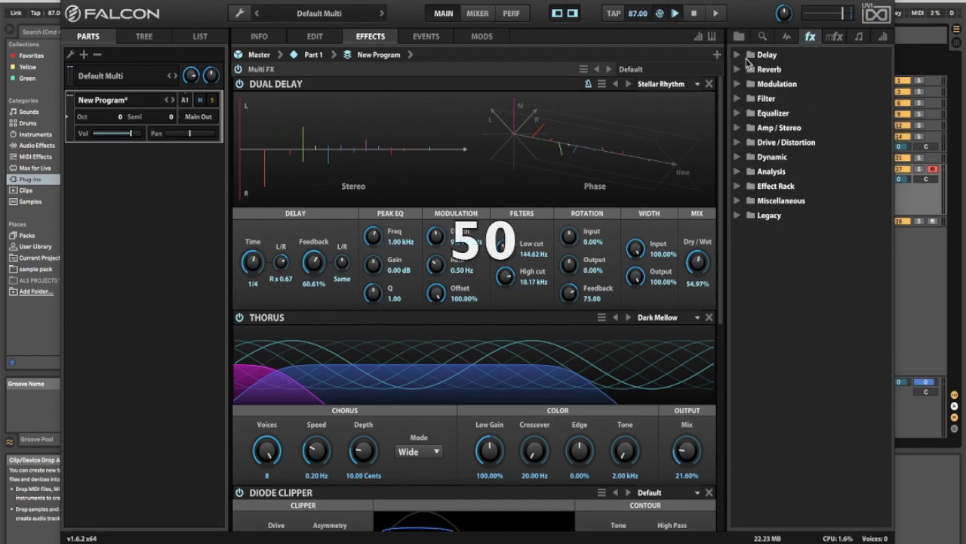
left_click(737, 70)
left_click(737, 70)
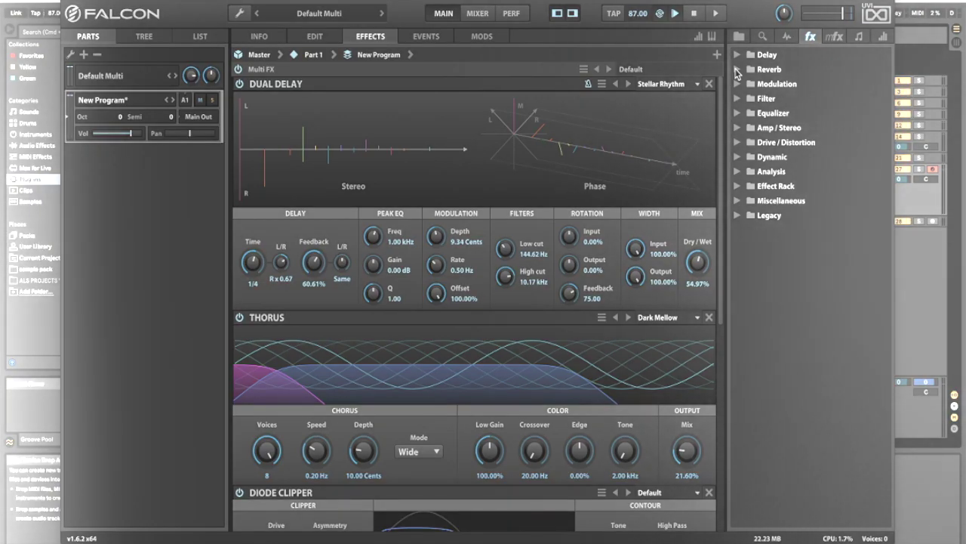
left_click(737, 69)
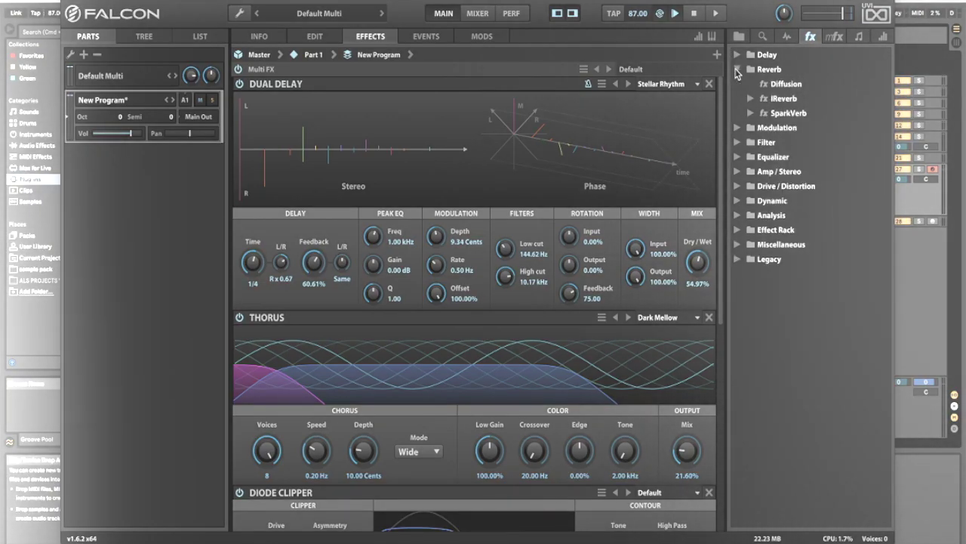
left_click(737, 70)
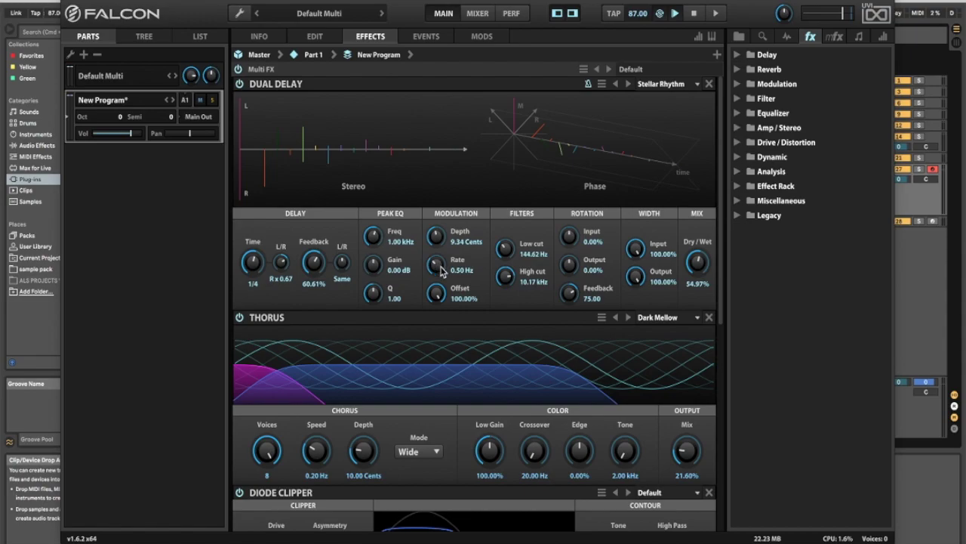
Switch off the Thorus, Diode Clipper and SparkVerb effects in the program's effects chain
scroll(299, 222, "down", 3)
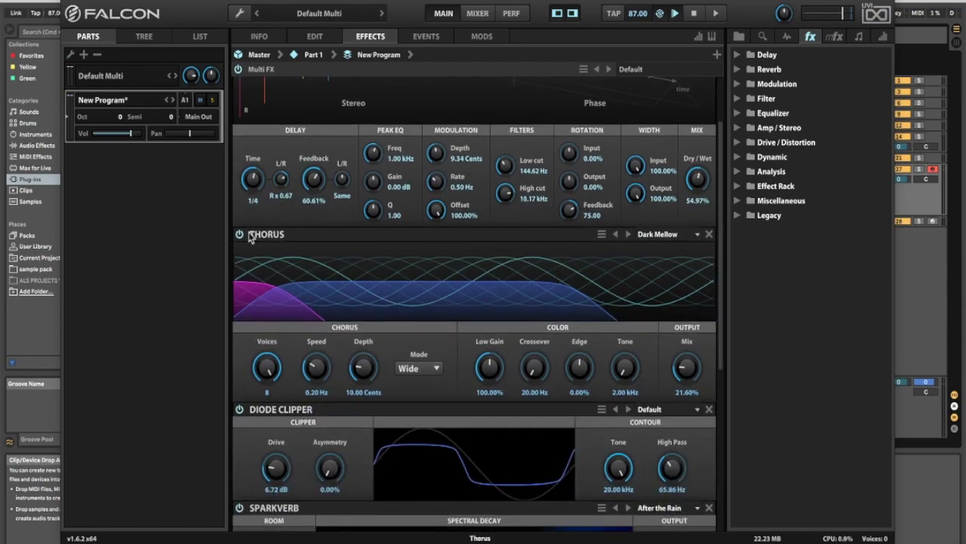
scroll(242, 234, "down", 3)
scroll(242, 237, "down", 4)
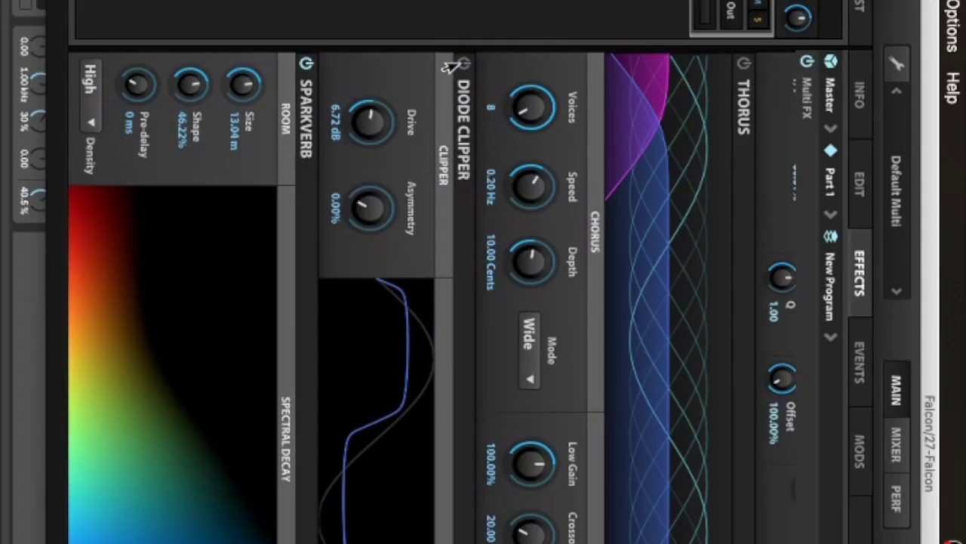
scroll(242, 278, "down", 2)
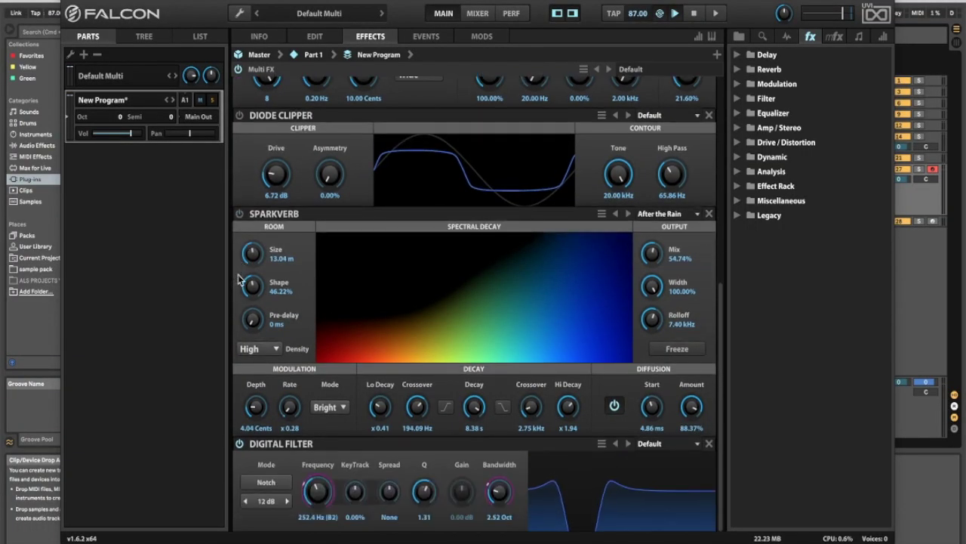
Switch the Thorus, Diode Clipper and SparkVerb effects back on one after another
scroll(242, 449, "up", 10)
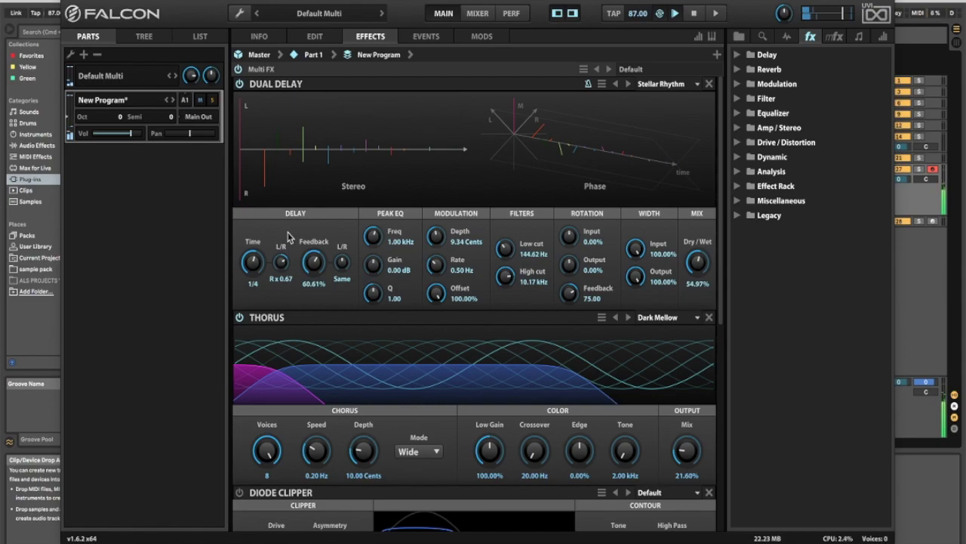
scroll(288, 236, "down", 5)
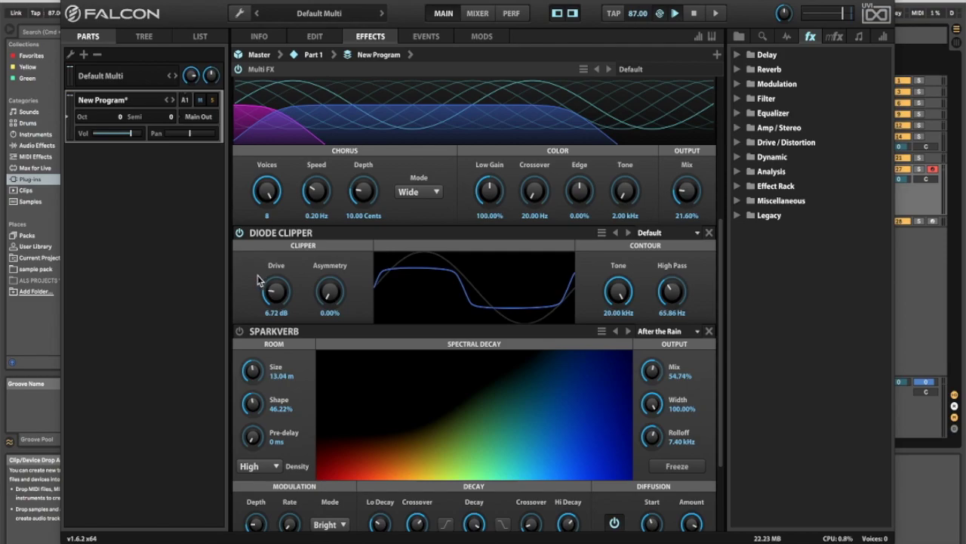
scroll(249, 274, "down", 1)
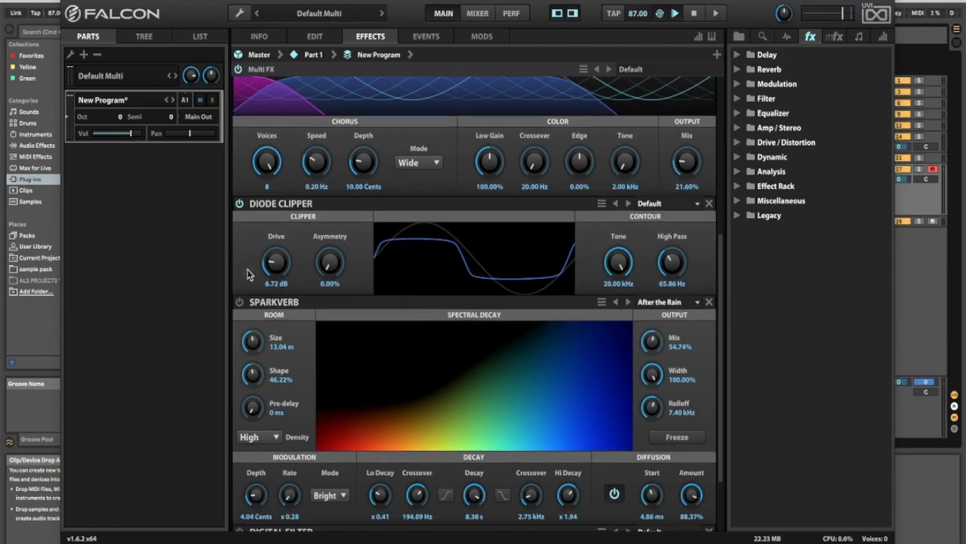
scroll(249, 274, "down", 1)
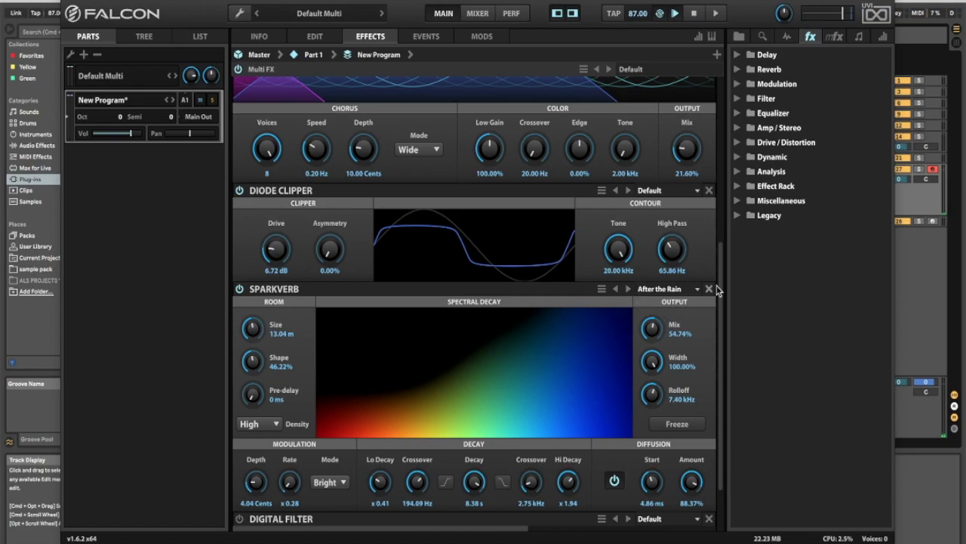
Switch on the Digital Filter and set its Q to 0.84
scroll(724, 283, "down", 5)
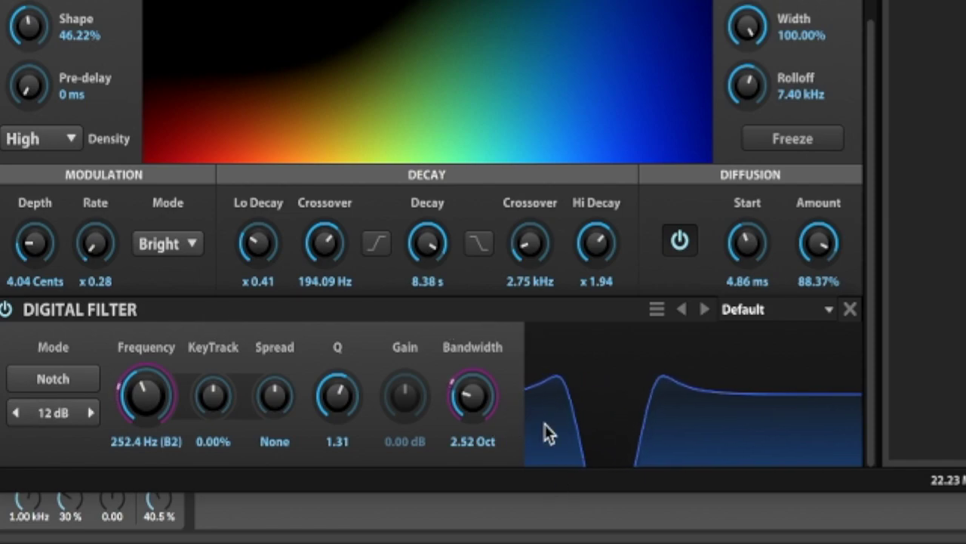
mouse_move(350, 412)
left_mouse_down()
mouse_move(330, 423)
mouse_move(321, 351)
mouse_move(335, 443)
mouse_move(335, 416)
left_mouse_up()
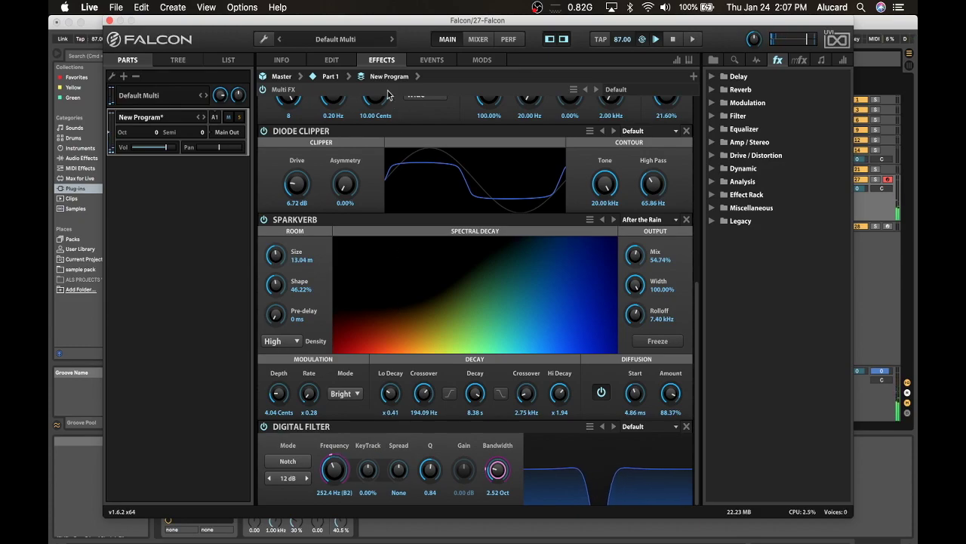
Return to the Edit page and set the oscillators' Coarse Tune to -12 semitones
left_click(333, 61)
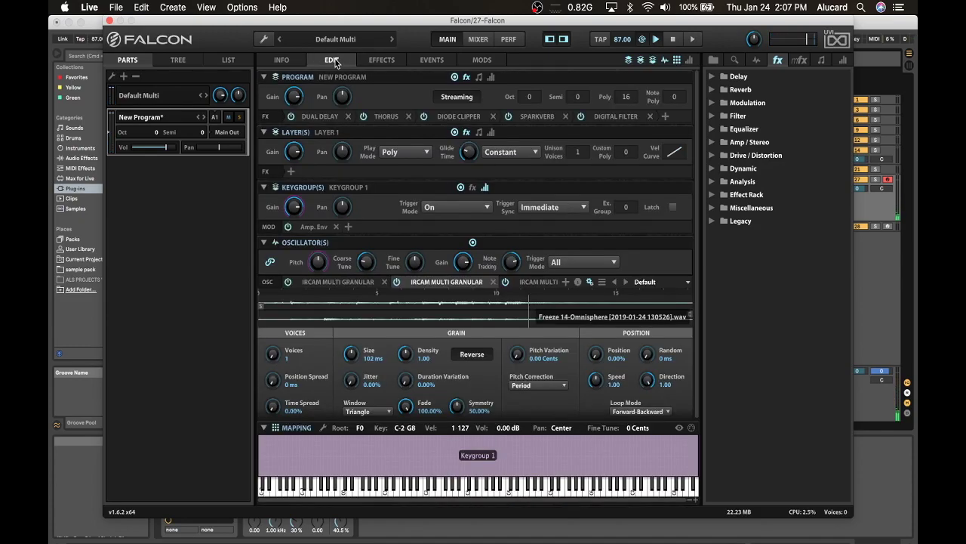
mouse_move(358, 274)
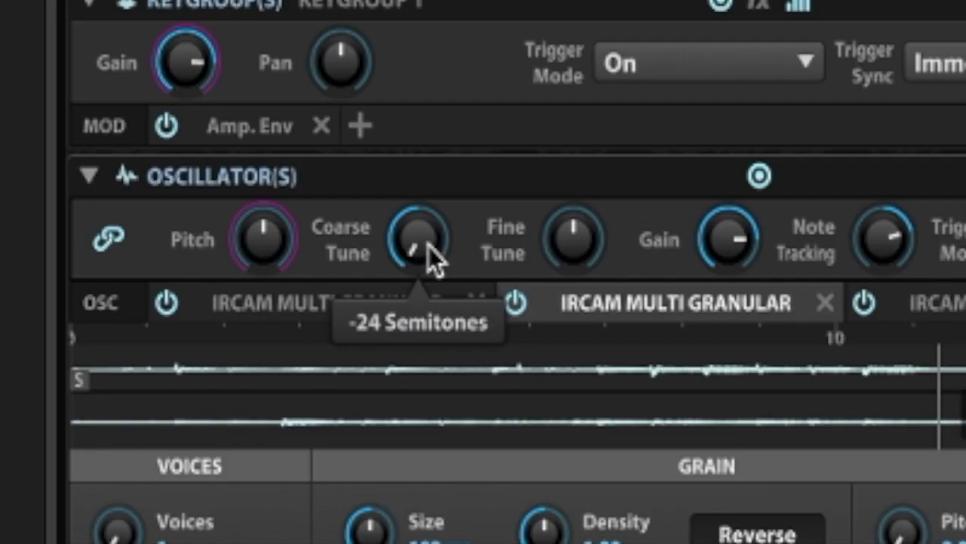
double_click(419, 240)
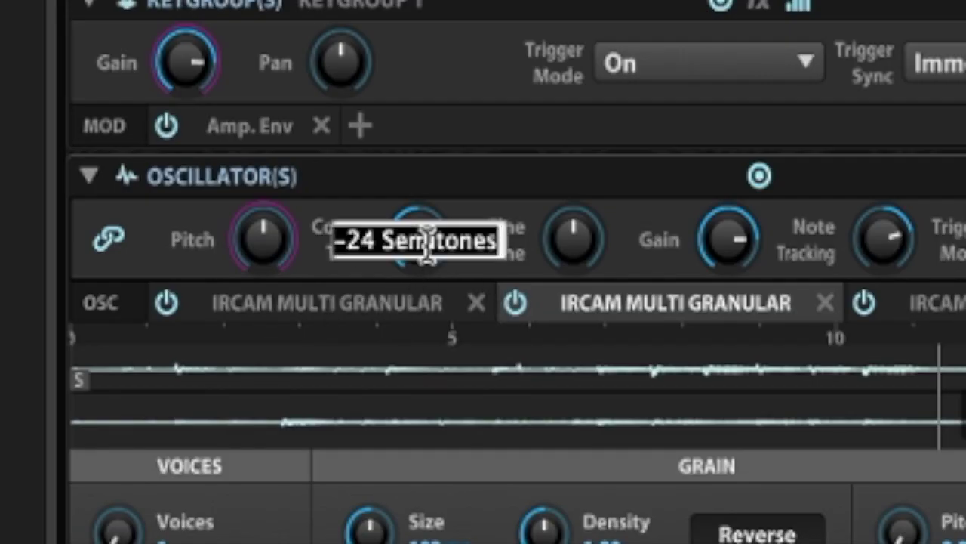
type("12")
key("BackSpace")
key("BackSpace")
type("-12")
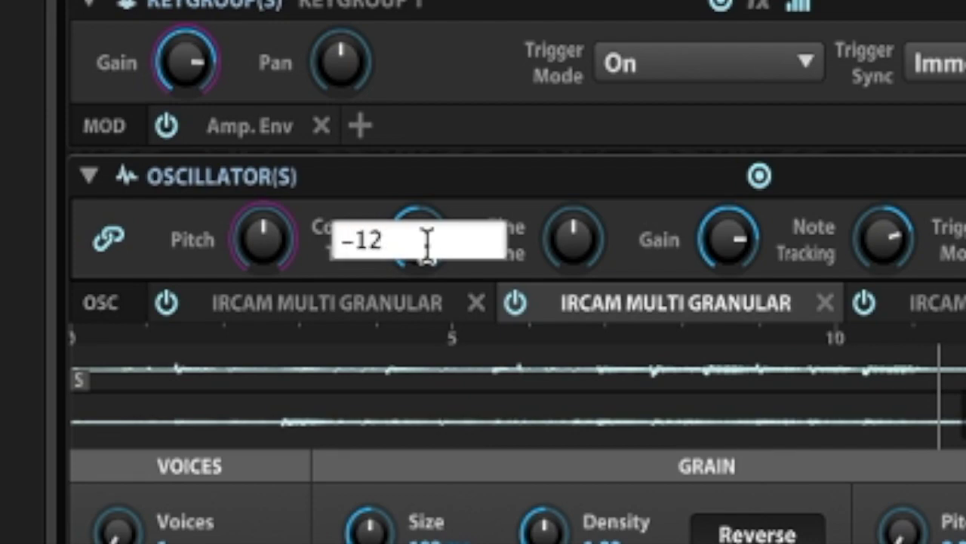
key("Return")
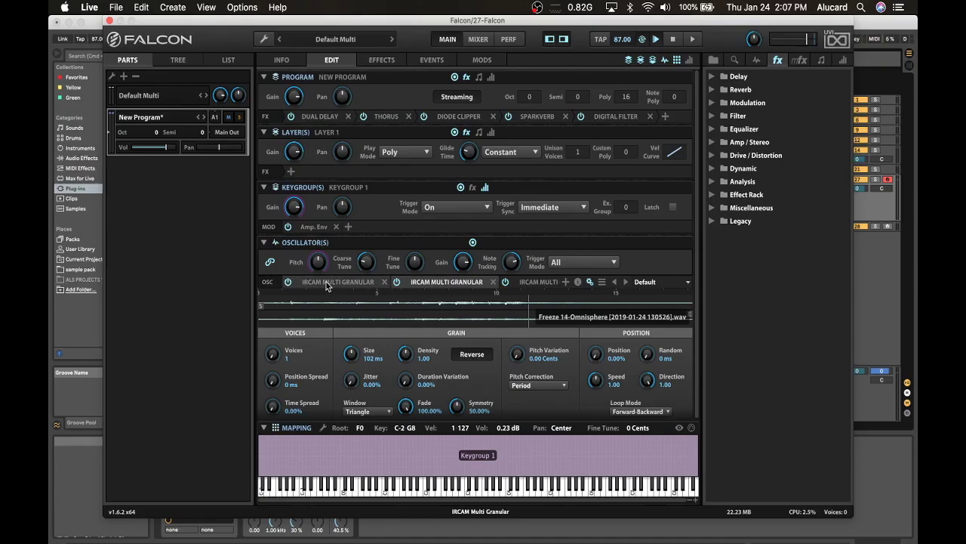
Show the Freeze 18-Kontakt 5 oscillator and switch off the other IRCAM Multi Granular oscillators
left_click(327, 283)
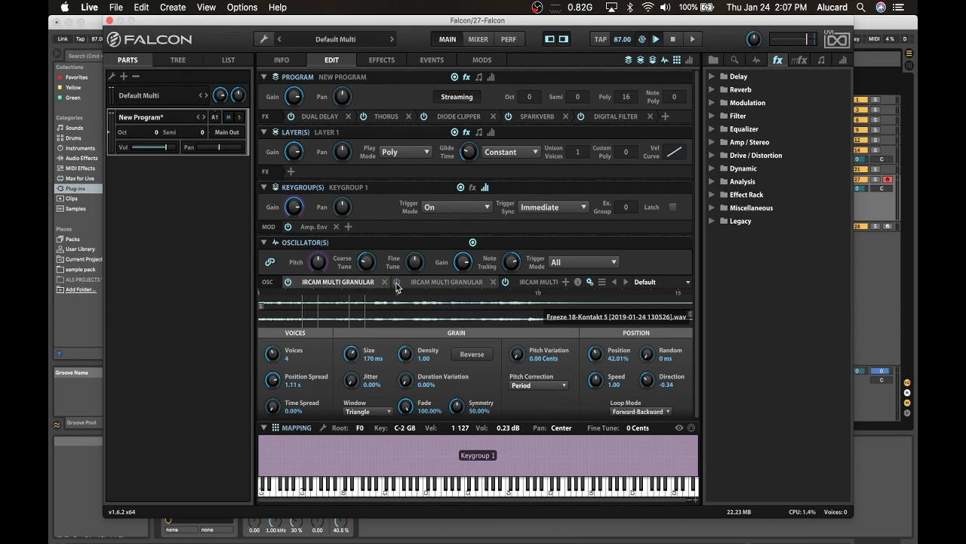
scroll(465, 284, "right", 3)
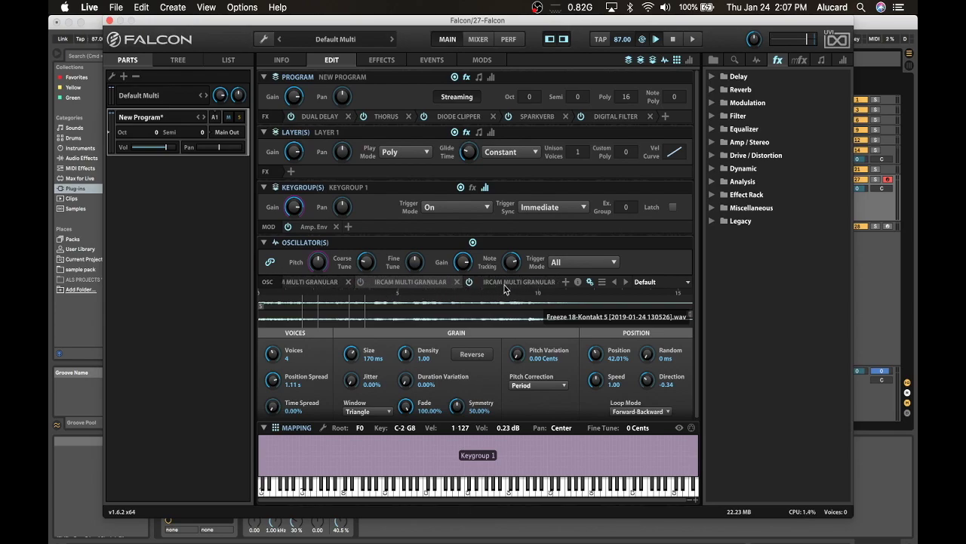
scroll(460, 281, "left", 3)
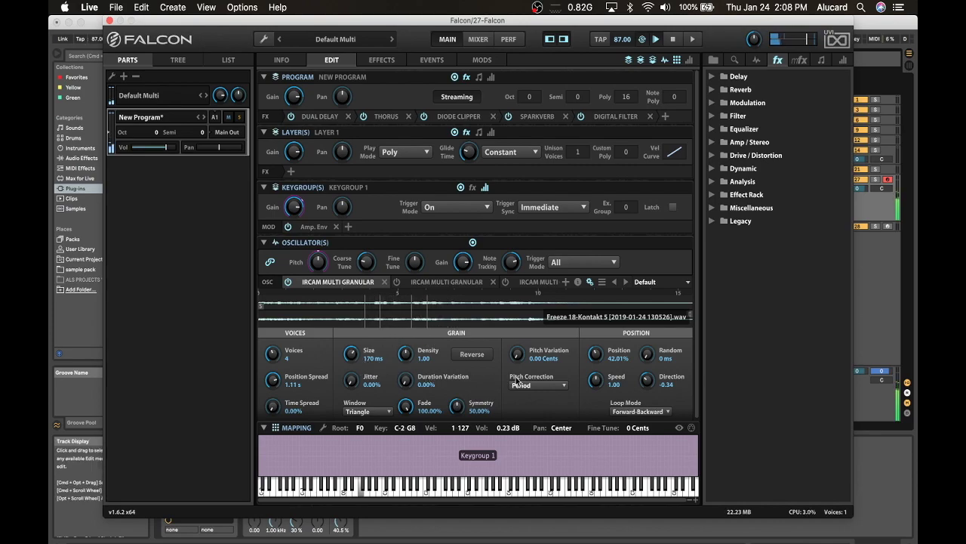
Set the Freeze 18-Kontakt 5 oscillator's Position to 66.83%, Speed to 0.08 and Direction to 1.00
left_click_drag(596, 354, 595, 310)
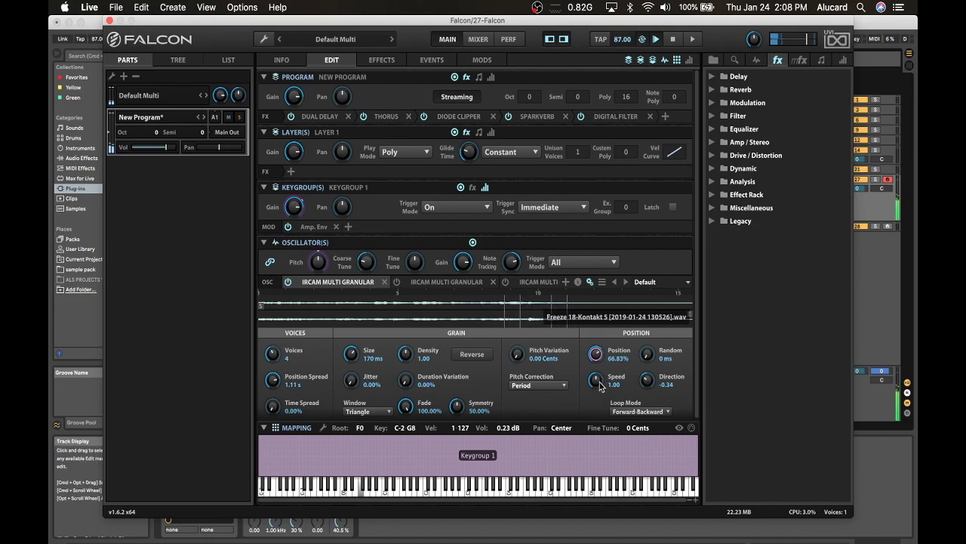
left_click_drag(596, 380, 598, 411)
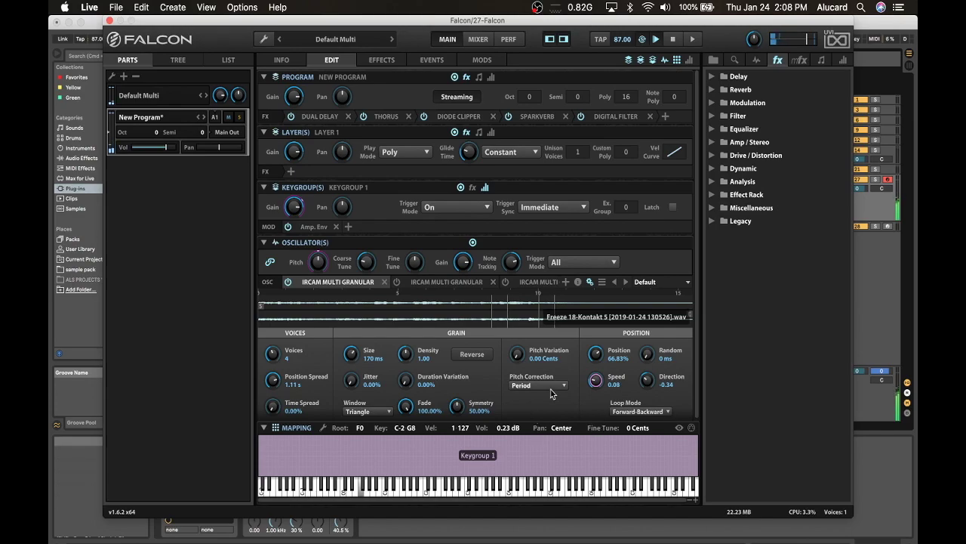
left_click_drag(649, 388, 649, 318)
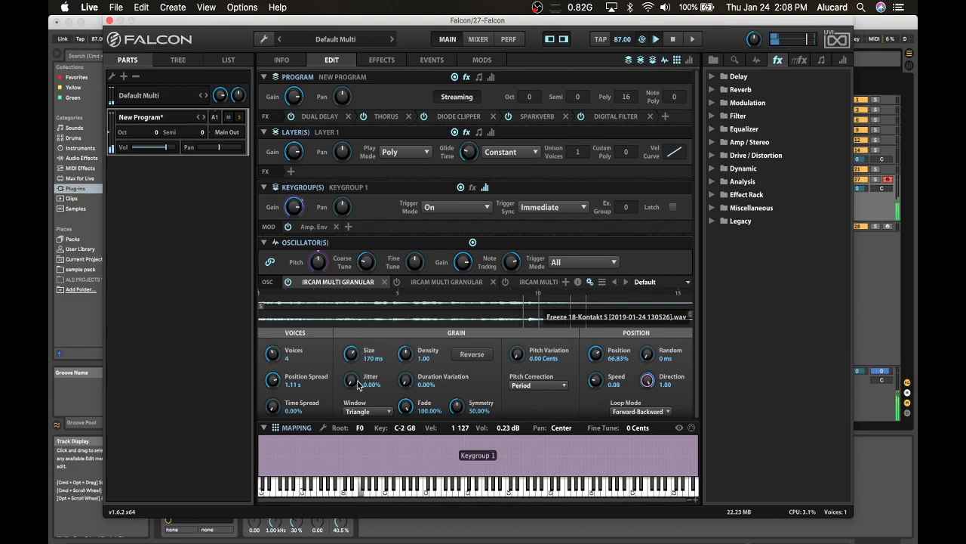
Set the oscillator's grain Jitter to 56.06%, Duration Variation to 59.36% and Symmetry to 89.17%, with Reverse on
left_click_drag(357, 373, 359, 289)
left_click_drag(408, 380, 410, 293)
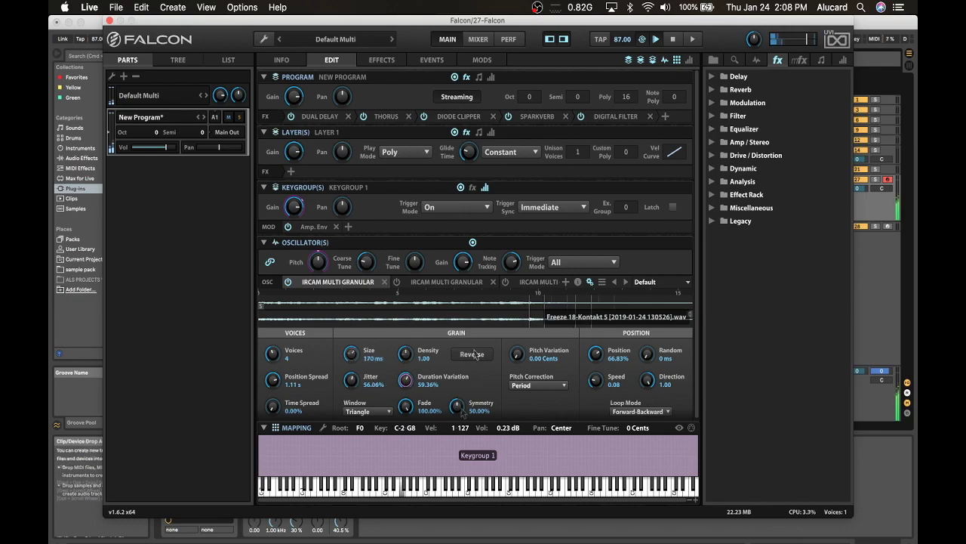
left_click(479, 355)
left_click_drag(457, 407, 452, 357)
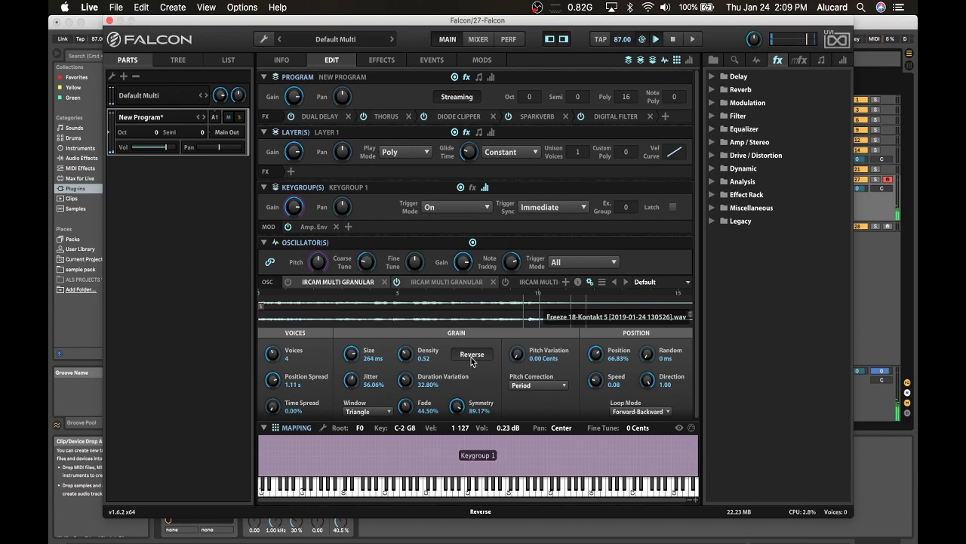
Switch off the SparkVerb effect and return to the Edit page
left_click(381, 60)
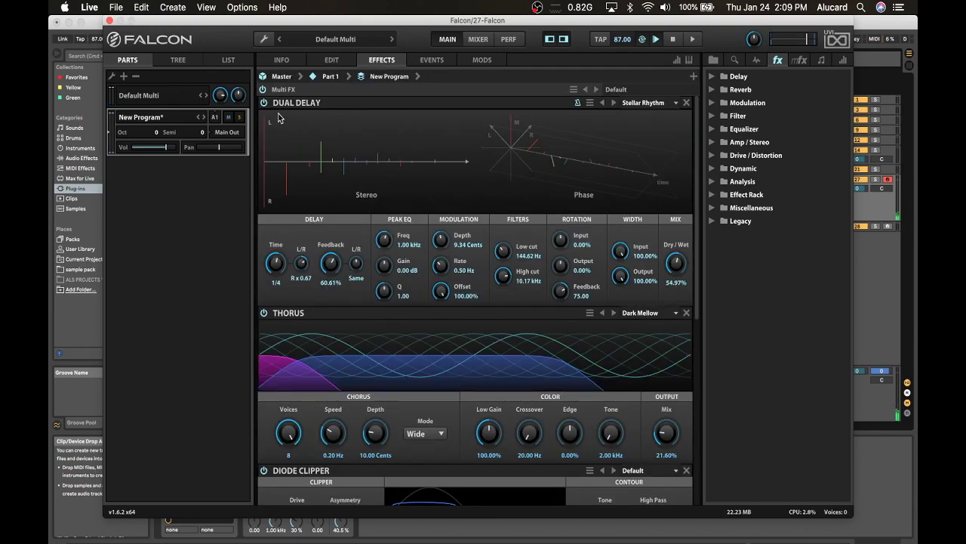
scroll(269, 110, "down", 10)
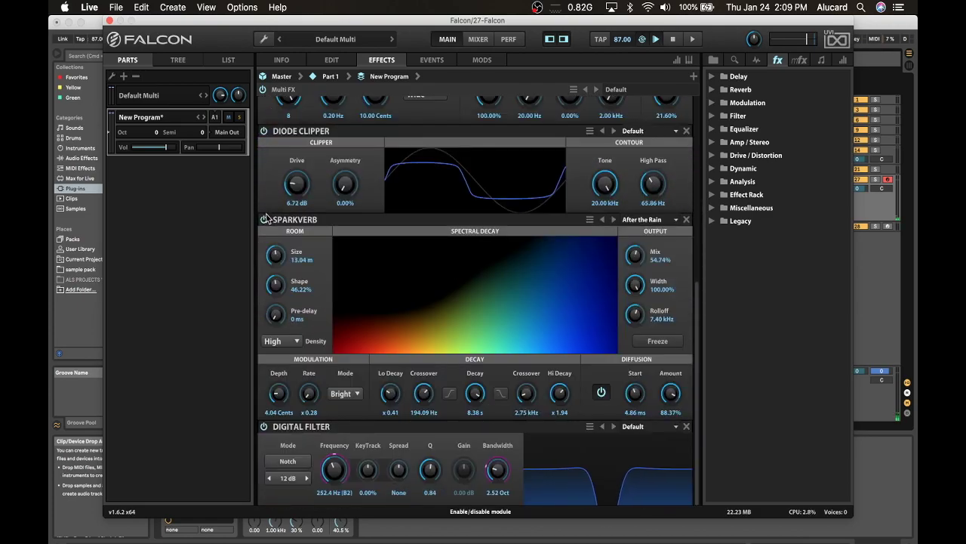
scroll(266, 220, "up", 10)
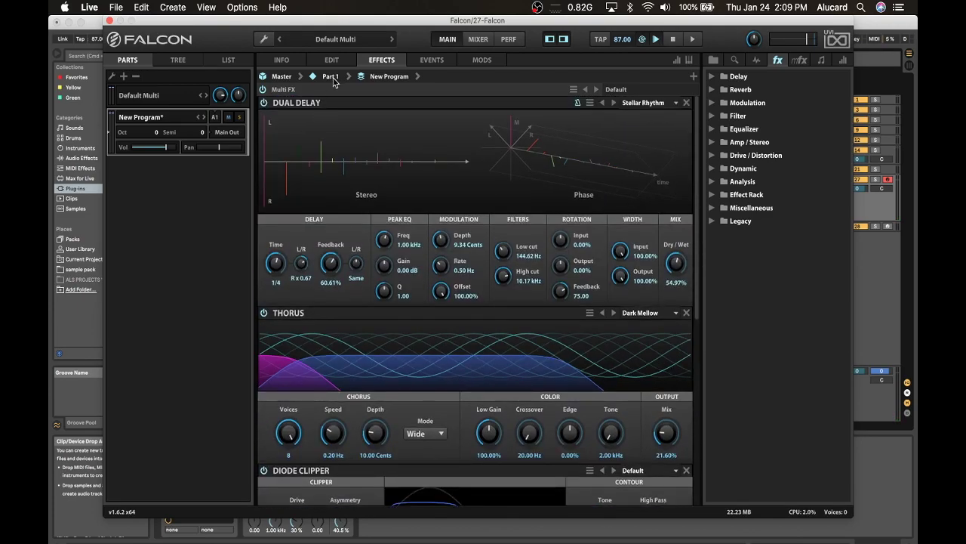
left_click(331, 61)
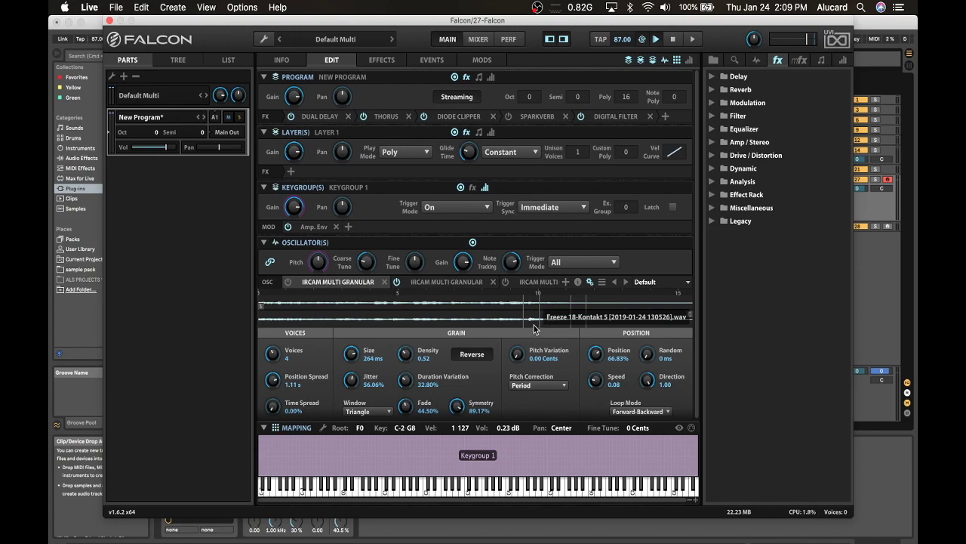
Set the Freeze 14-Omnisphere oscillator's Direction to -0.67 and its Position to 55.76%, auditioning a note
left_click(446, 281)
left_click(615, 490)
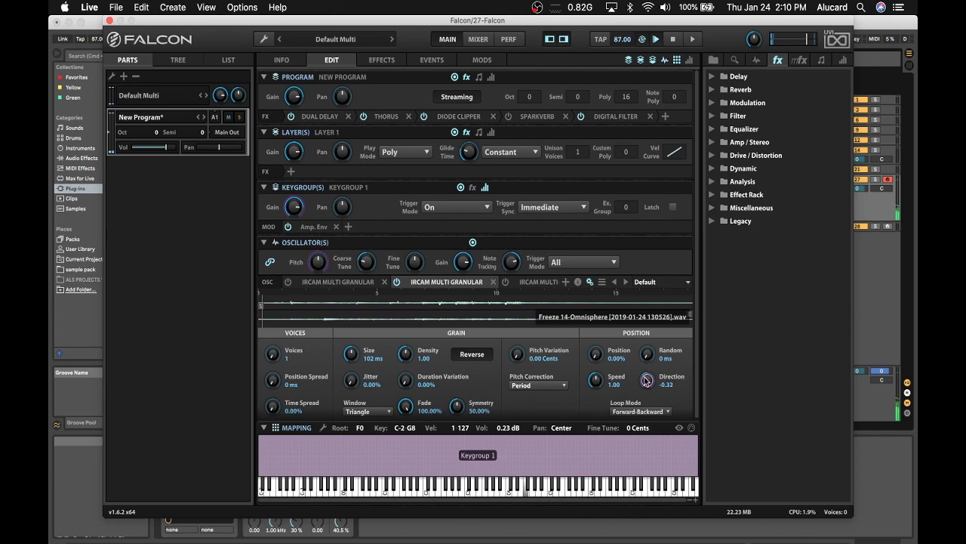
left_click_drag(646, 380, 646, 396)
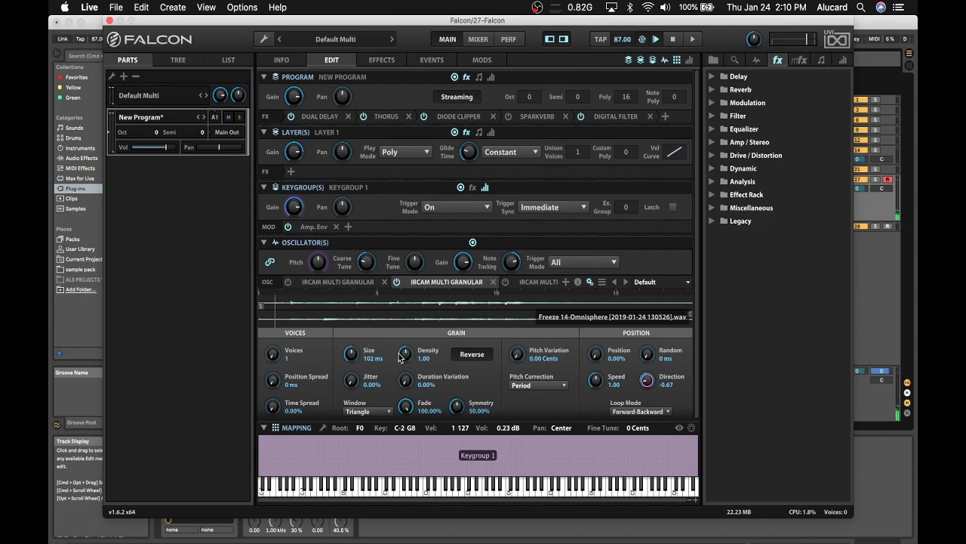
left_click_drag(592, 358, 594, 291)
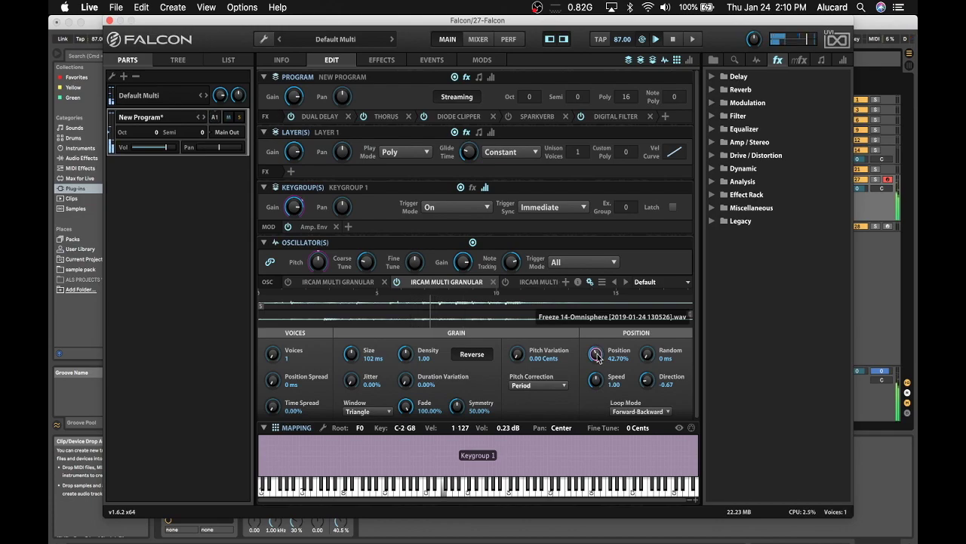
left_click_drag(597, 357, 612, 332)
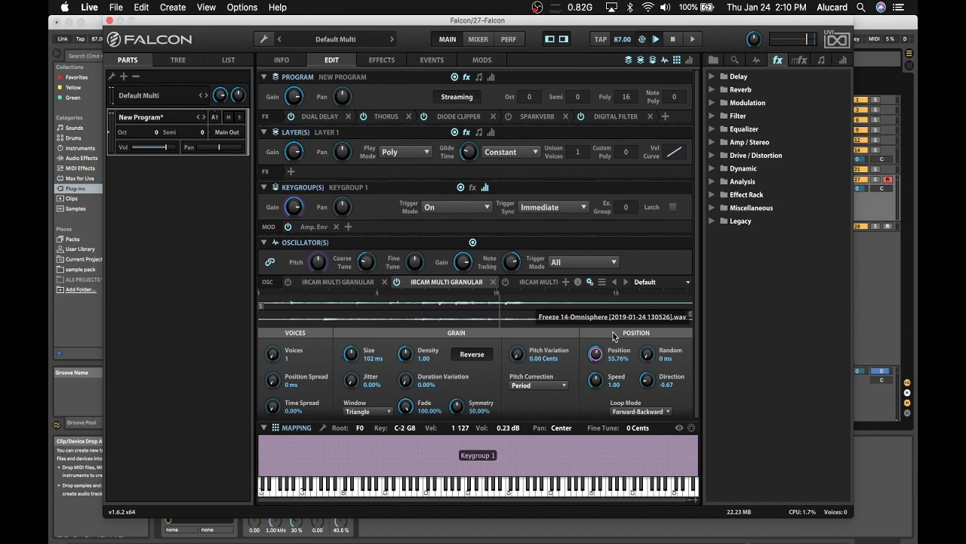
Show the Freeze 18-Kontakt 5 oscillator and close the Falcon window
left_click(305, 282)
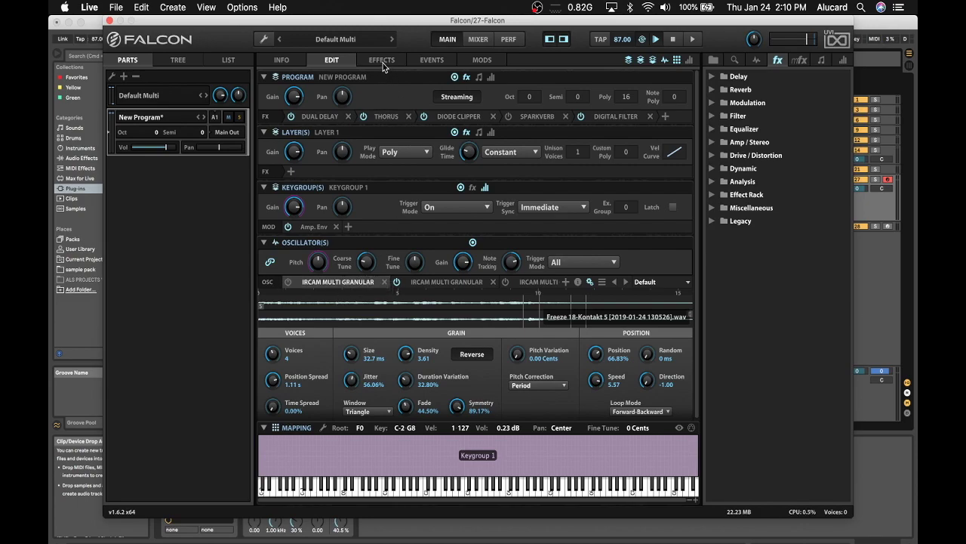
left_click(110, 22)
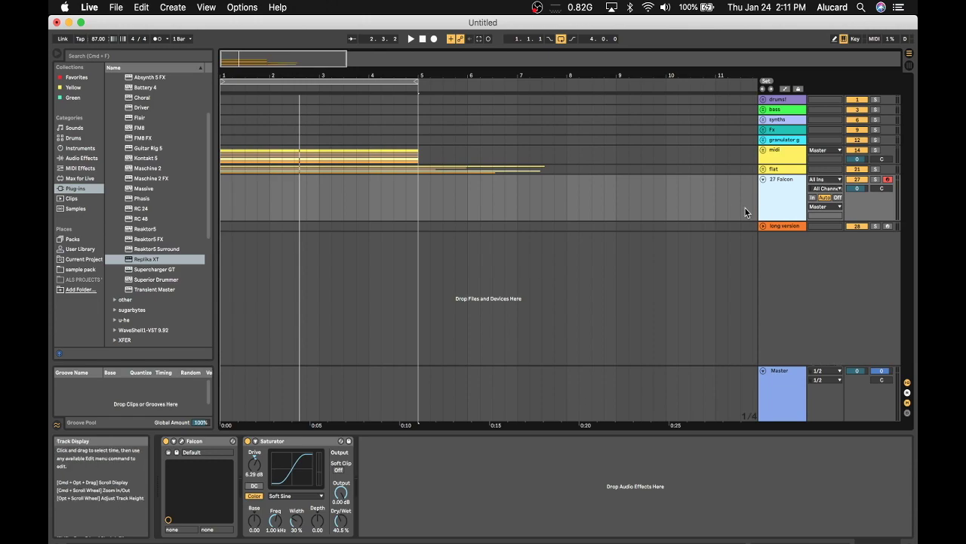
Look at the device chains of the long version and 27 Falcon tracks
left_click(770, 226)
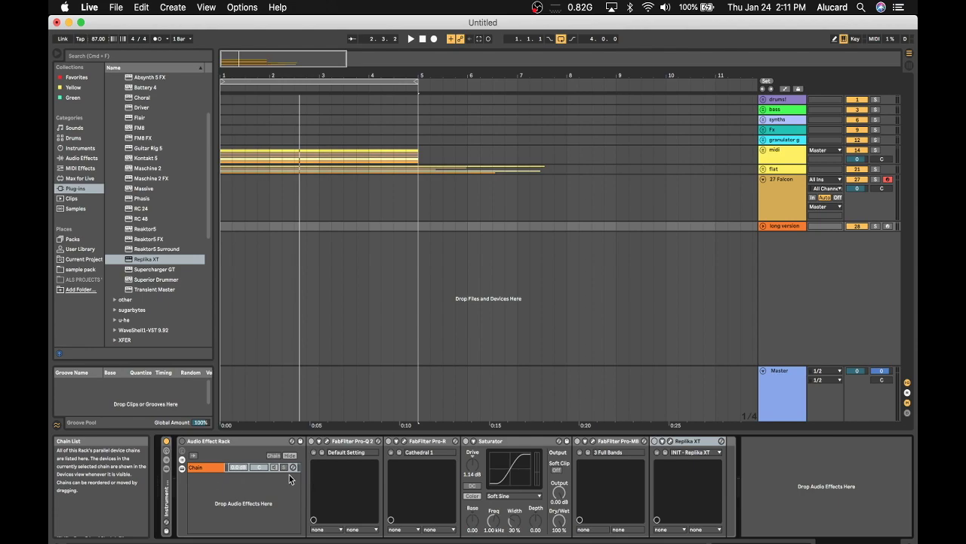
left_click(778, 188)
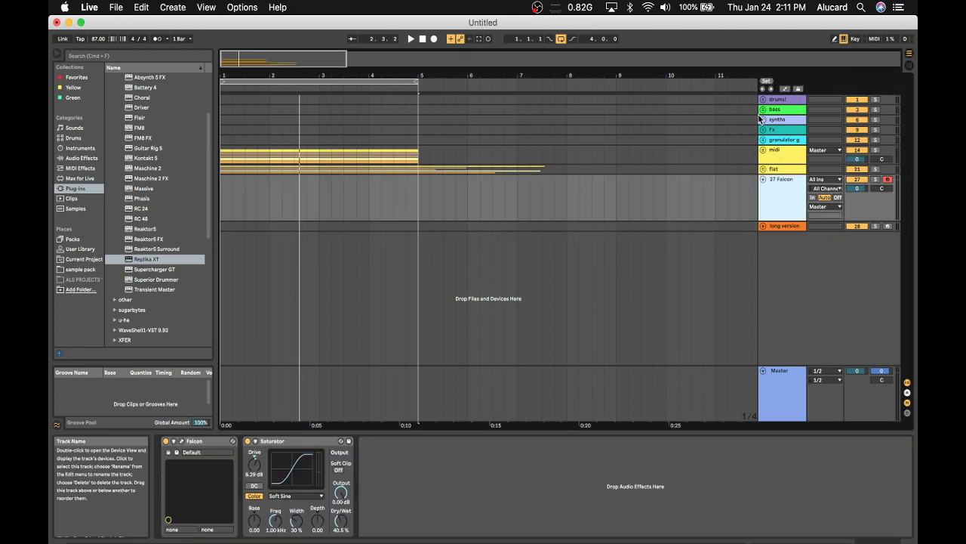
left_click(779, 156)
left_click(778, 181)
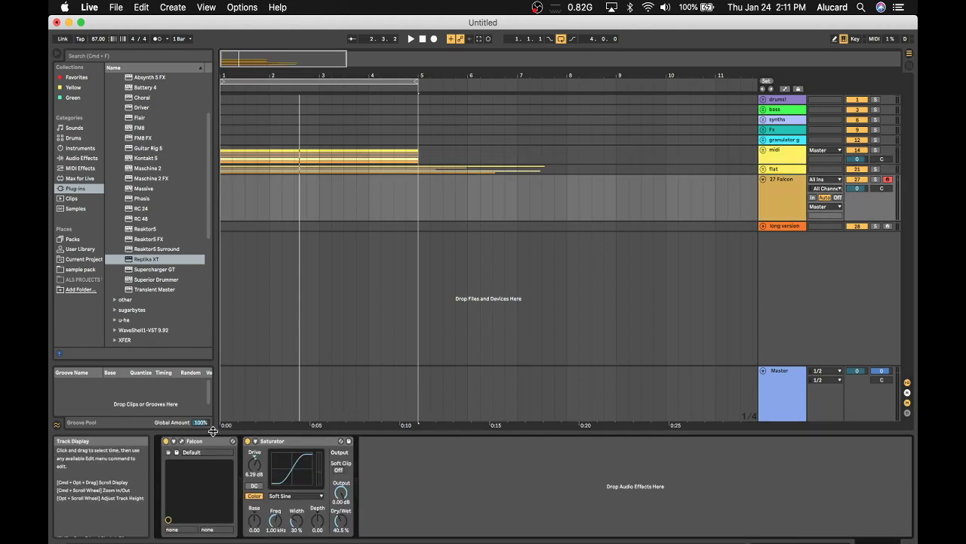
left_click(181, 441)
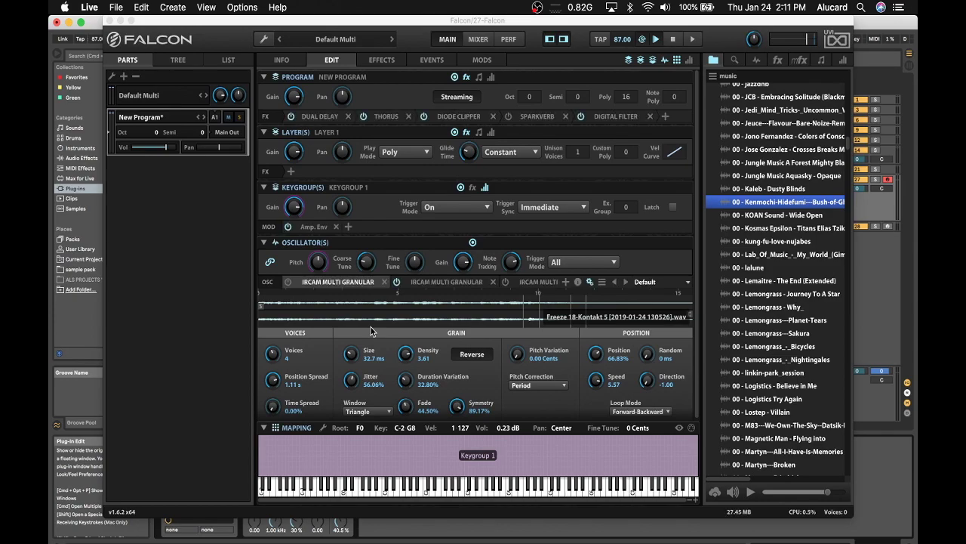
left_click_drag(136, 24, 448, 34)
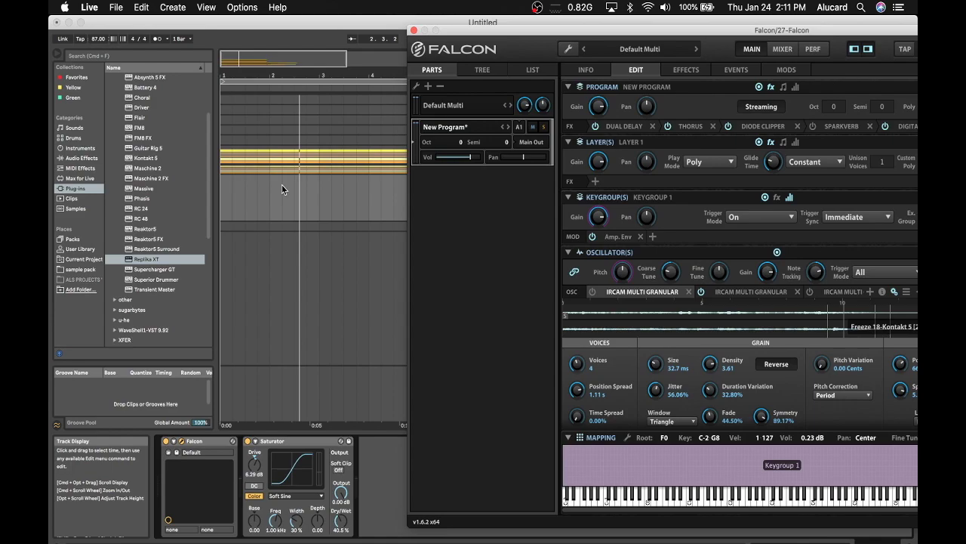
left_click_drag(464, 30, 579, 23)
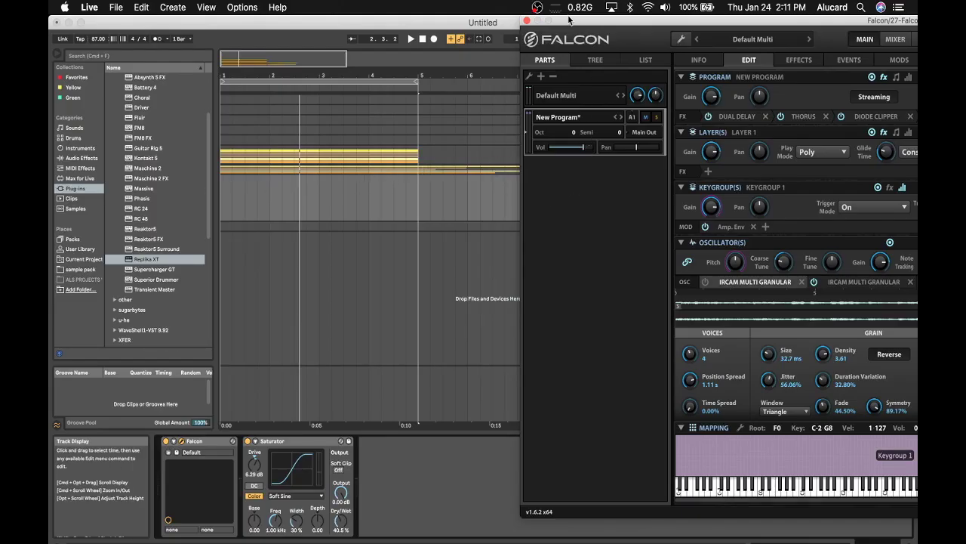
left_click_drag(570, 20, 406, 9)
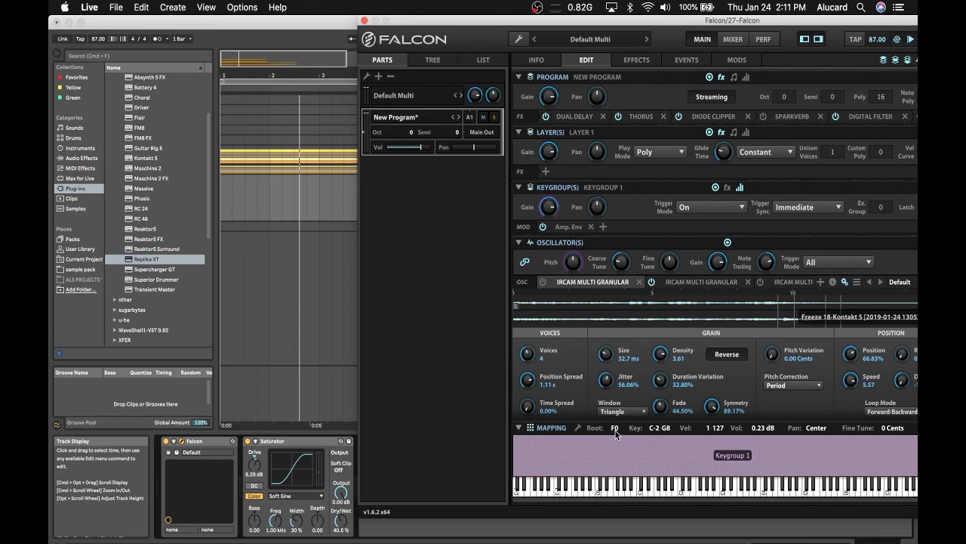
left_click_drag(500, 24, 191, 6)
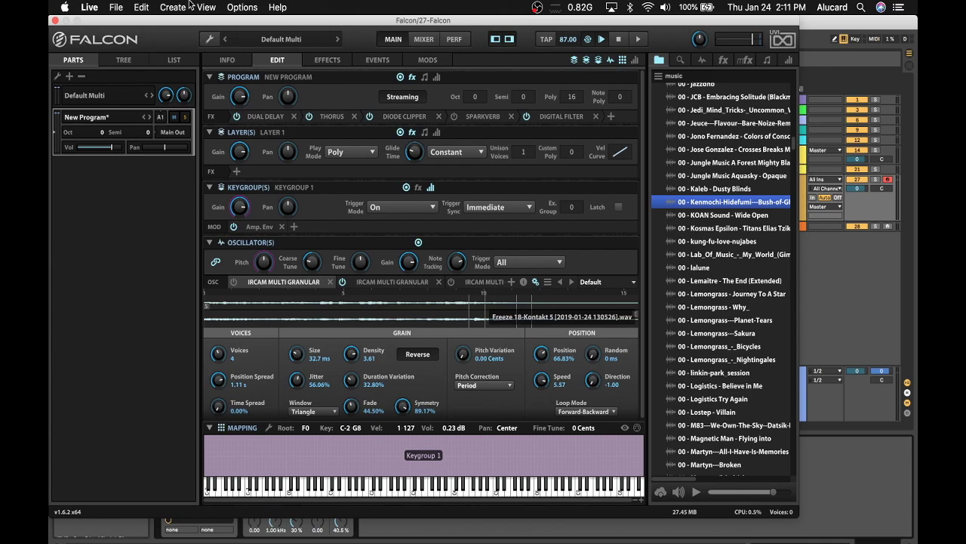
left_click_drag(101, 21, 537, 15)
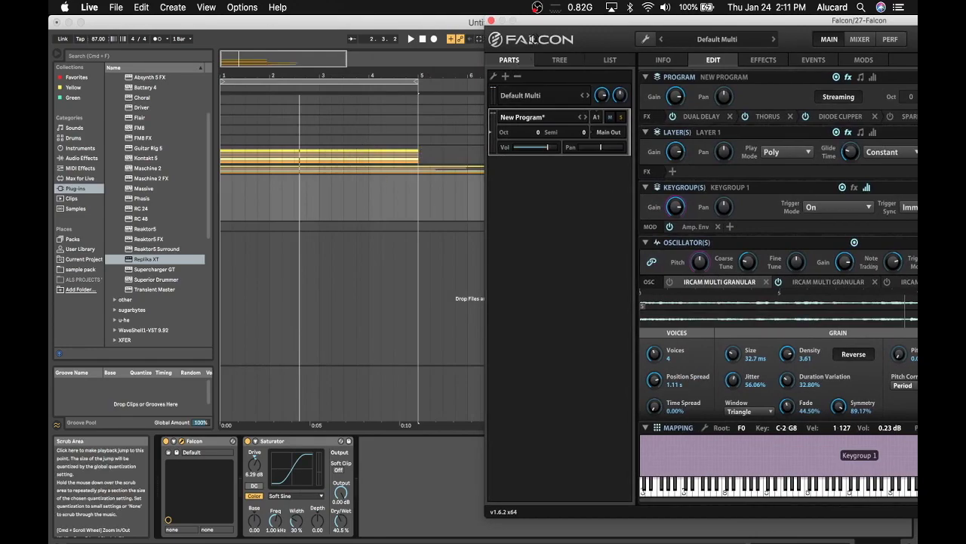
left_click_drag(532, 21, 287, 7)
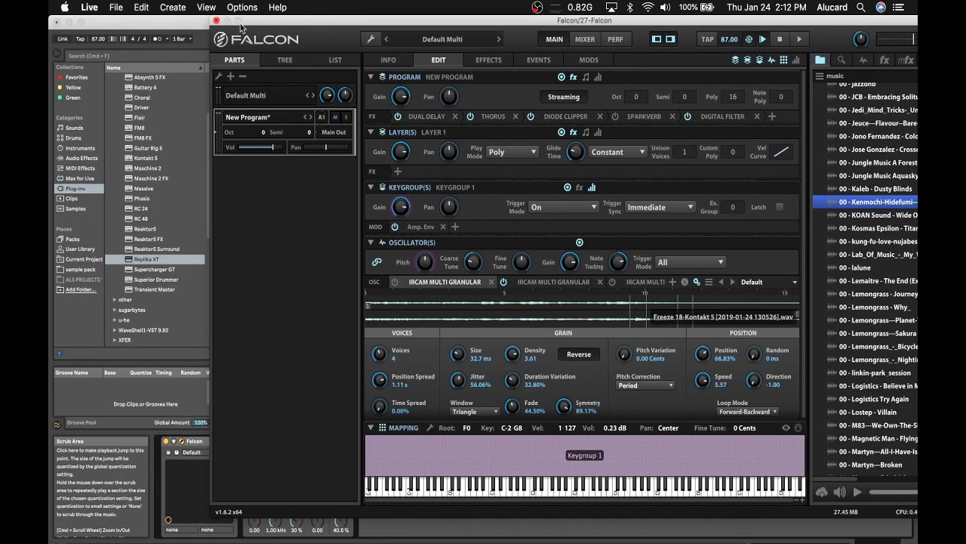
left_click(216, 22)
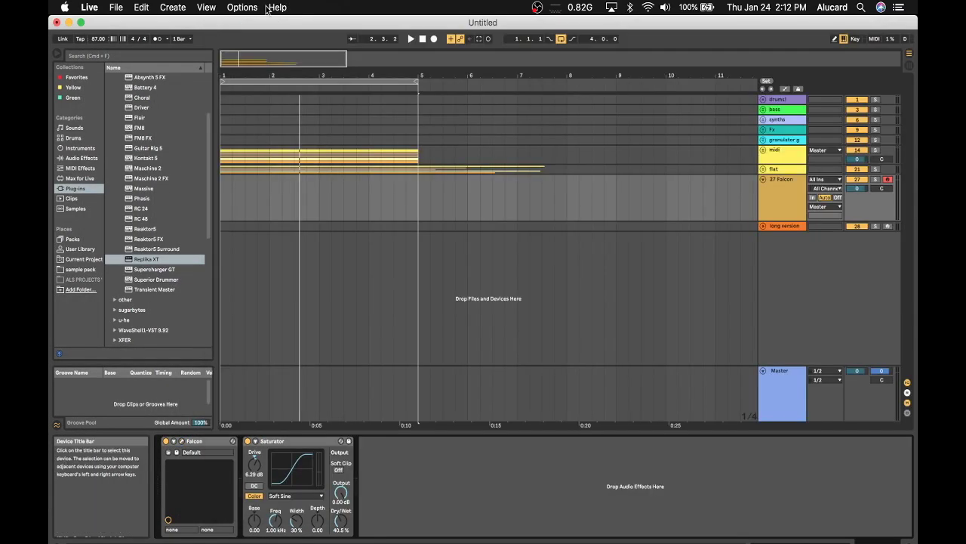
Unfold the long version track and deactivate the Falcon and Saturator devices on the 27 Falcon track
left_click(787, 225)
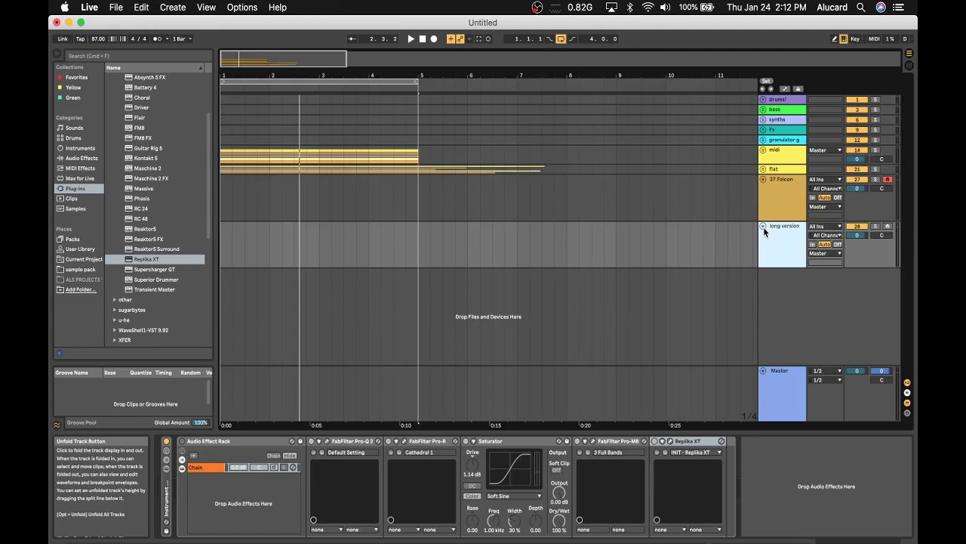
left_click(482, 113)
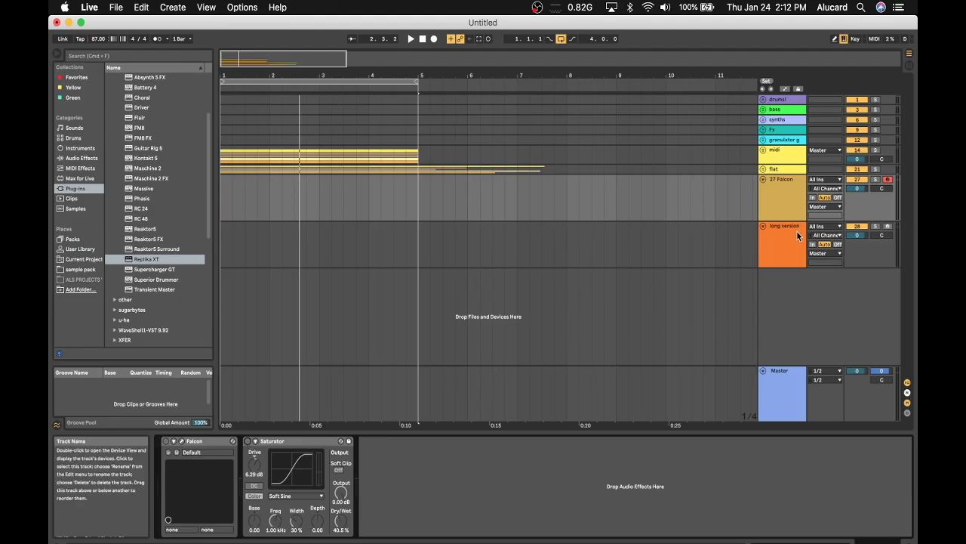
left_click(767, 249)
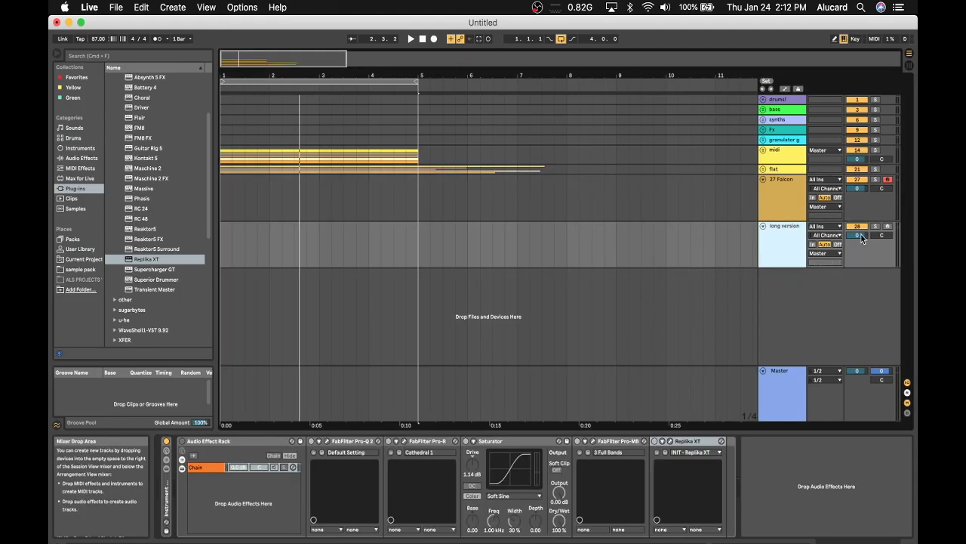
Arm the long version track for recording and activate its Audio Effect Rack
left_click(888, 226)
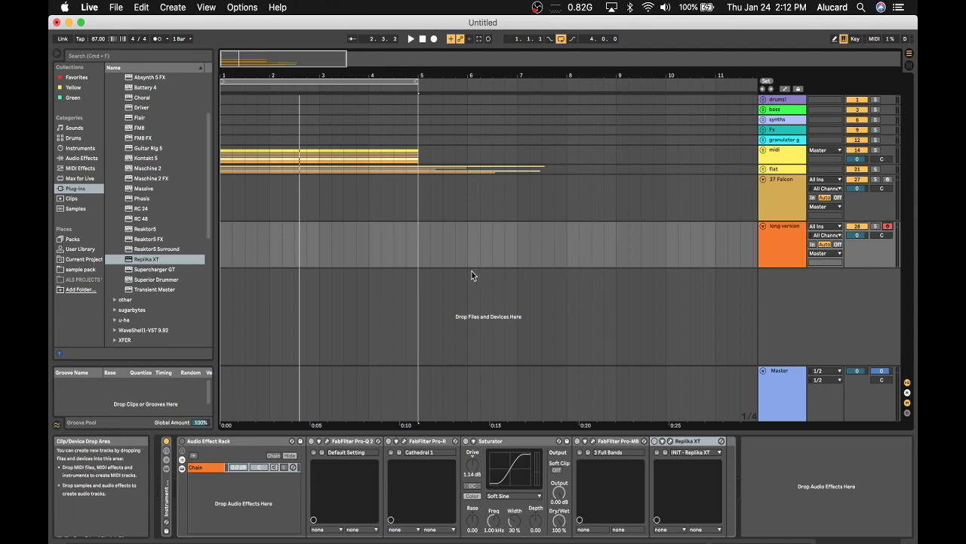
left_click(183, 442)
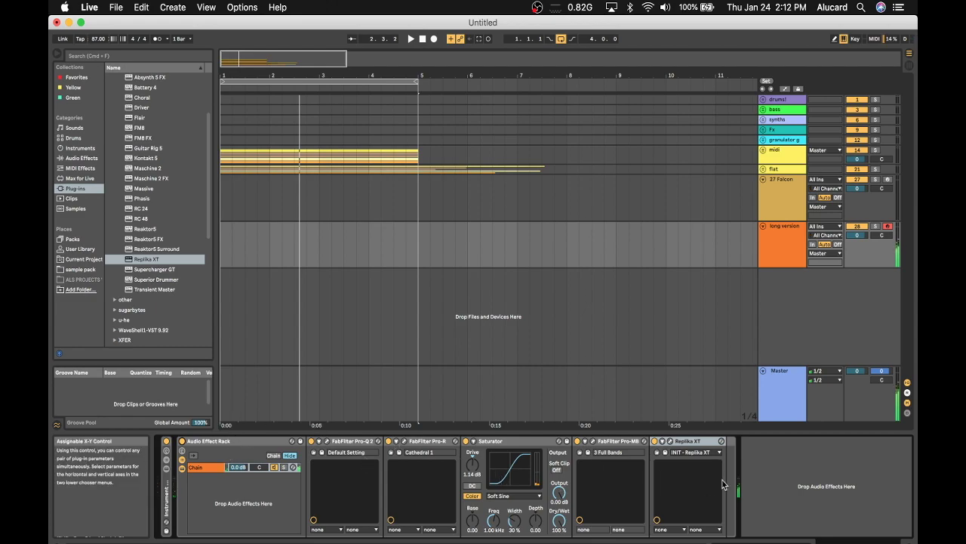
left_click(212, 509)
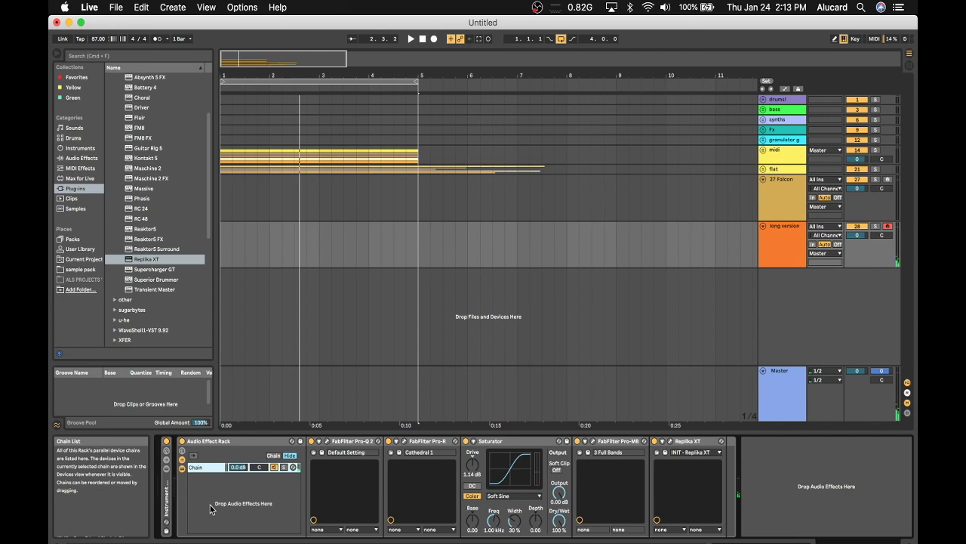
Unfold the Instrument Rack on the long version track and look at the samples in its Freeze 14 to Freeze 18 chains
left_click(171, 495)
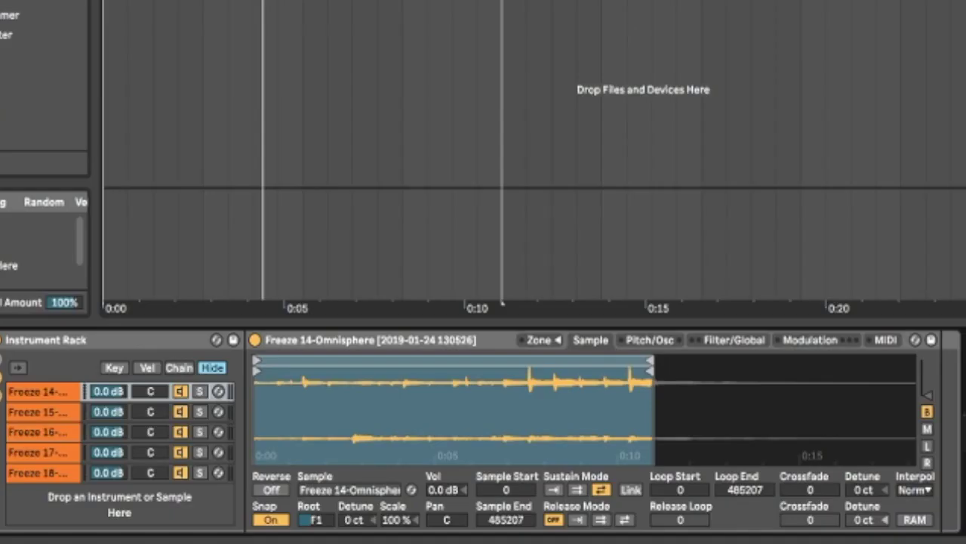
left_click(39, 390)
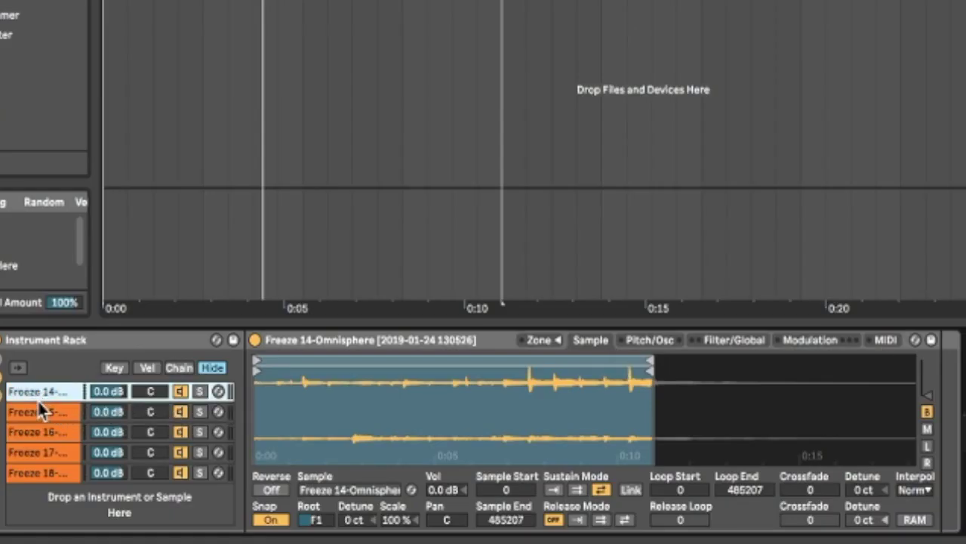
left_click(41, 411)
left_click(34, 429)
left_click(32, 450)
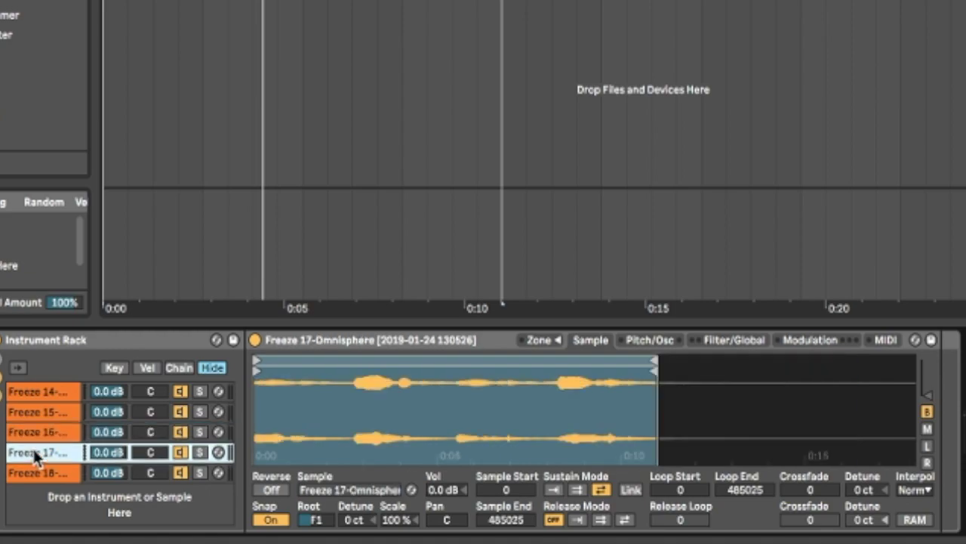
left_click(33, 472)
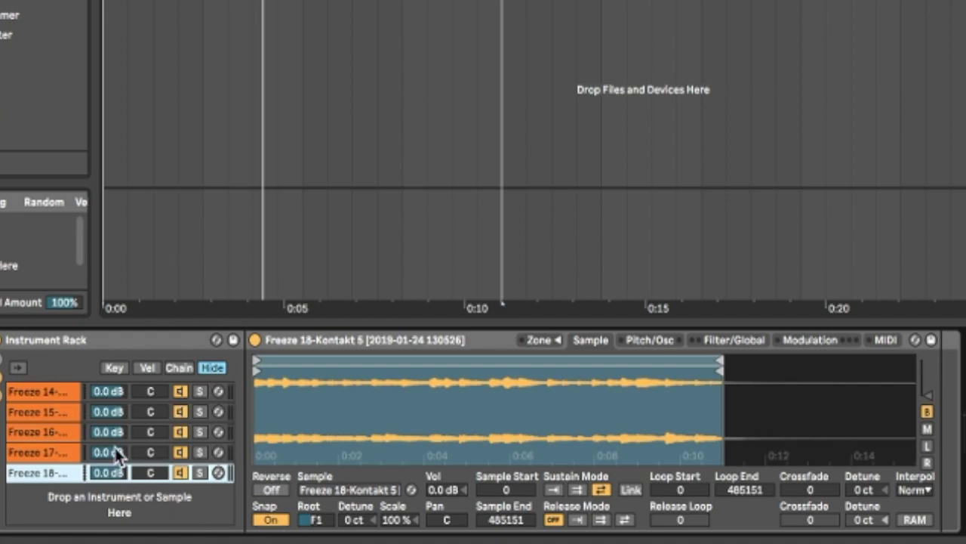
left_click(44, 452)
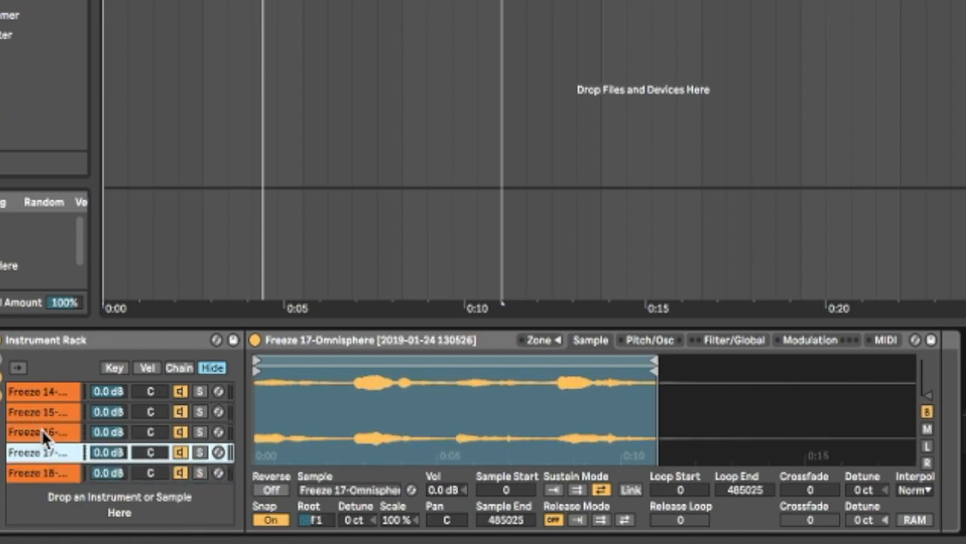
left_click(41, 431)
left_click(31, 391)
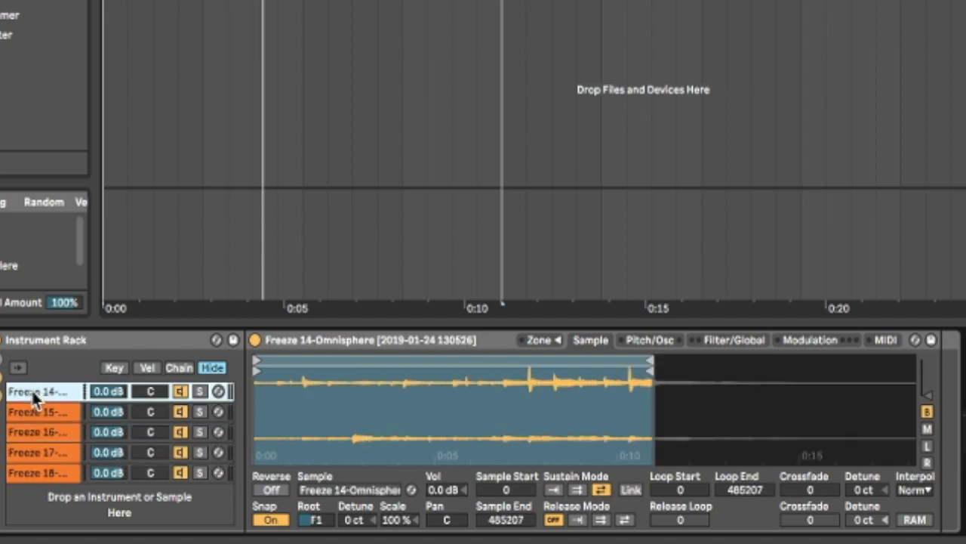
left_click(35, 413)
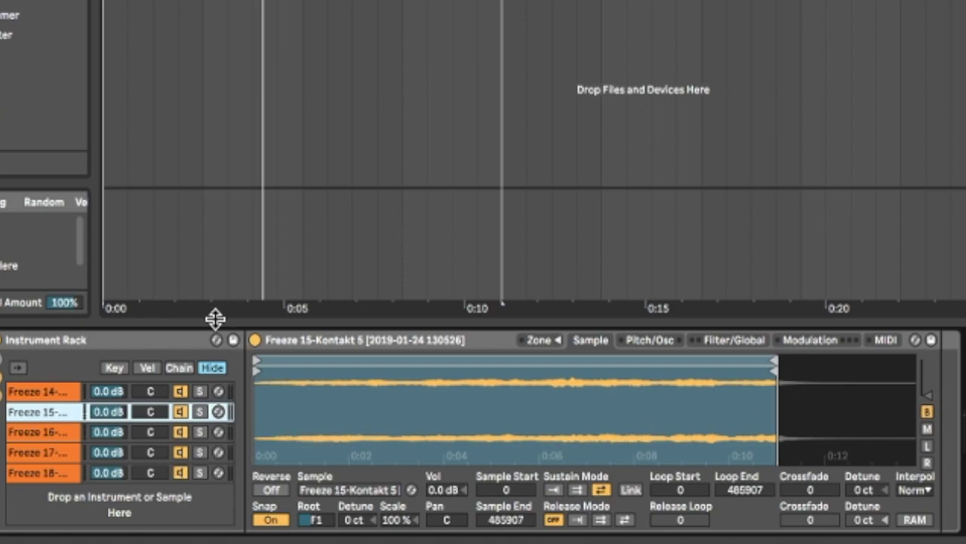
Turn on the filter in the Freeze 14 chain's Sampler and copy its value to the four sibling chains
left_click(47, 392)
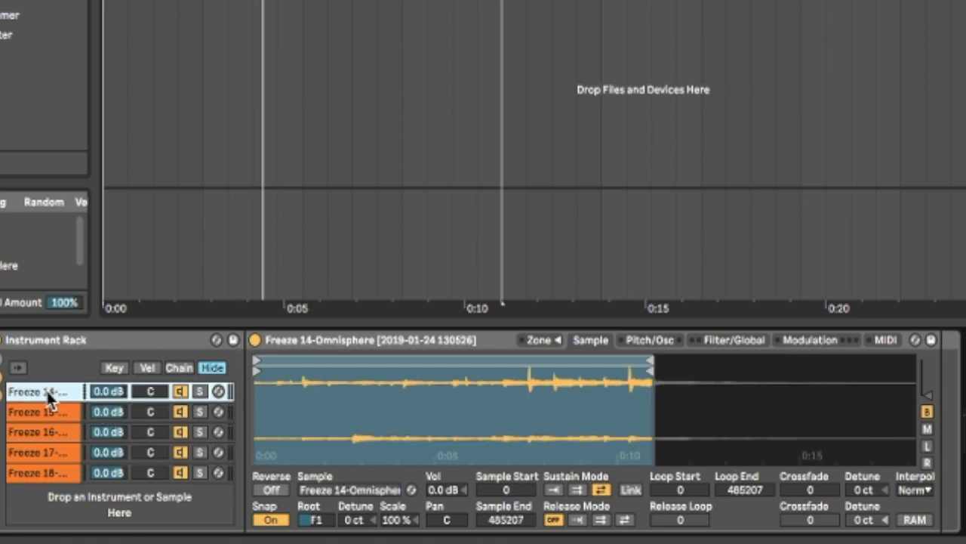
left_click(663, 341)
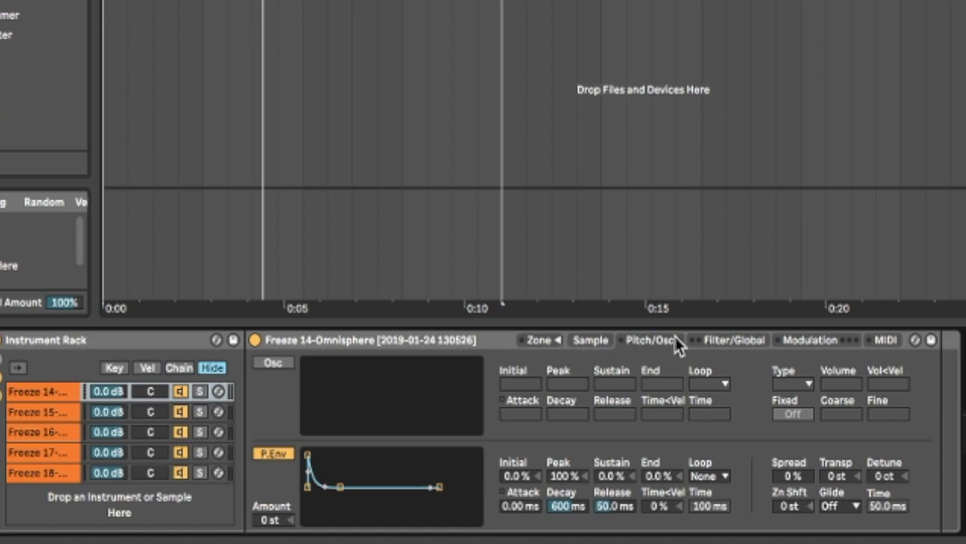
left_click(729, 340)
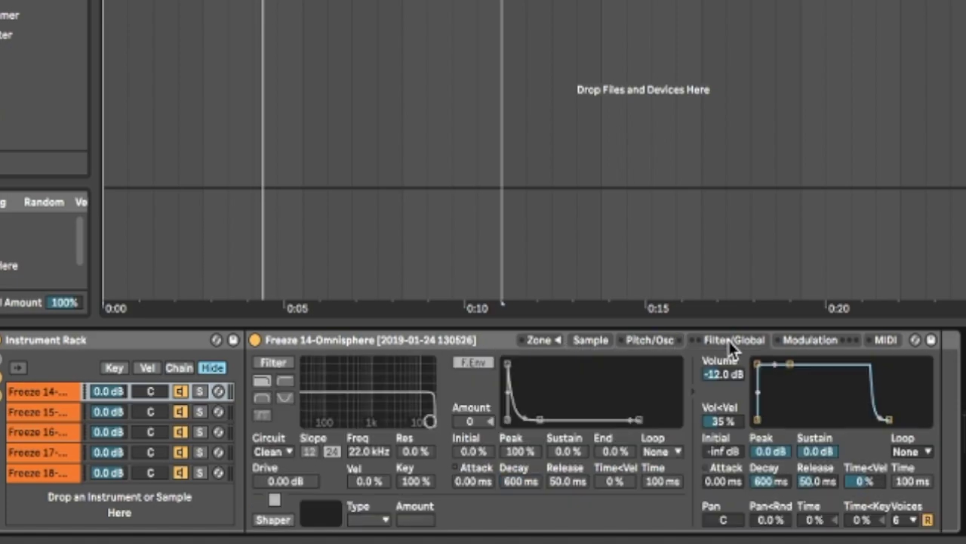
left_click(275, 363)
right_click(278, 363)
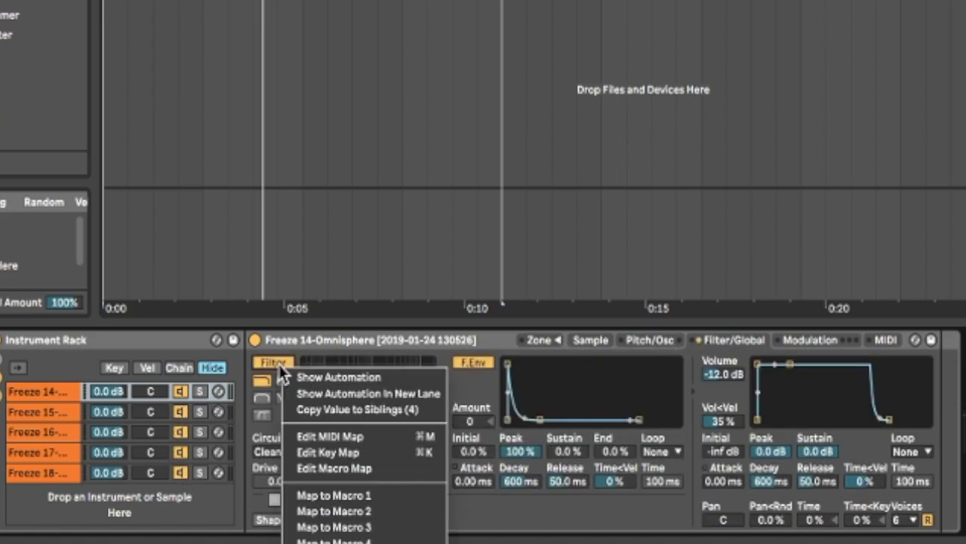
left_click(352, 411)
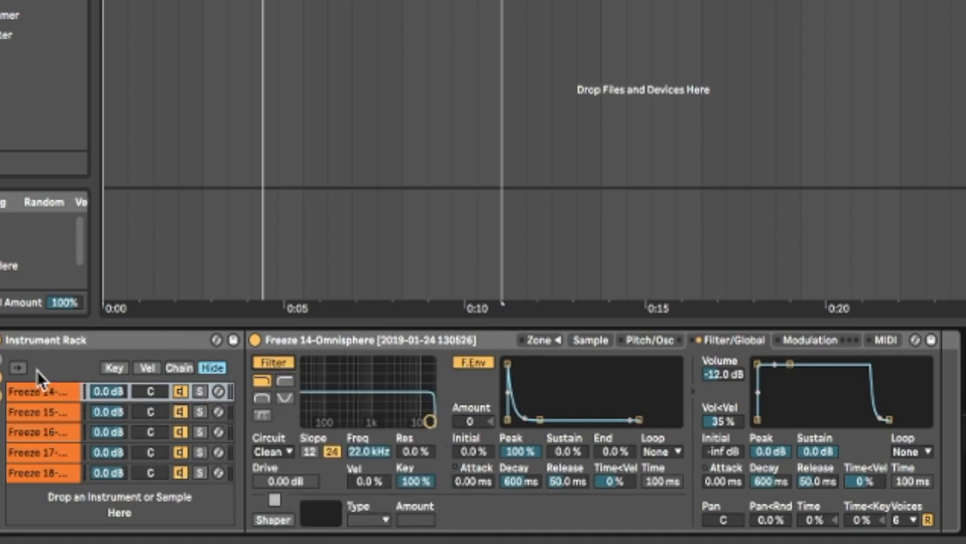
Copy the Freeze 14 filter switch to its siblings again and check the filter in the Freeze 15 to Freeze 18 chains
left_click(39, 392)
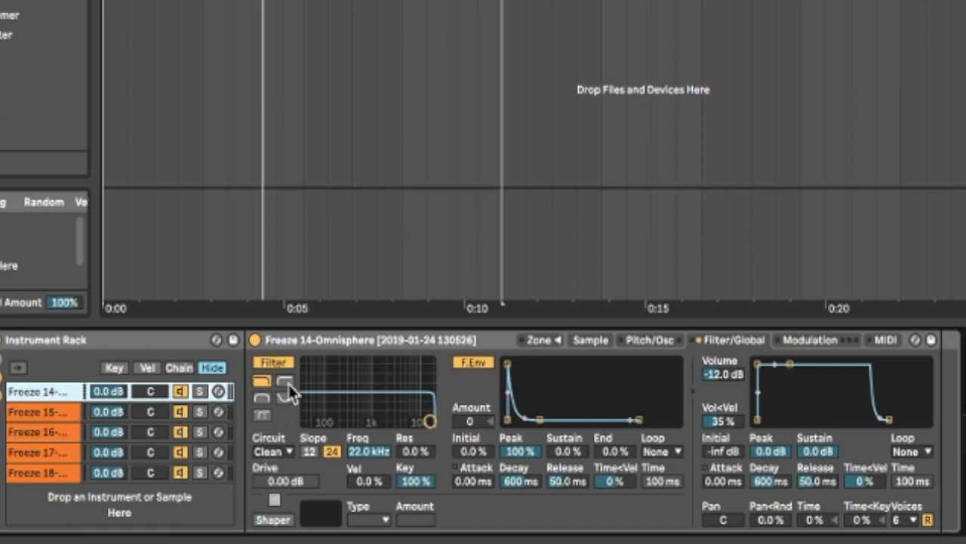
right_click(278, 365)
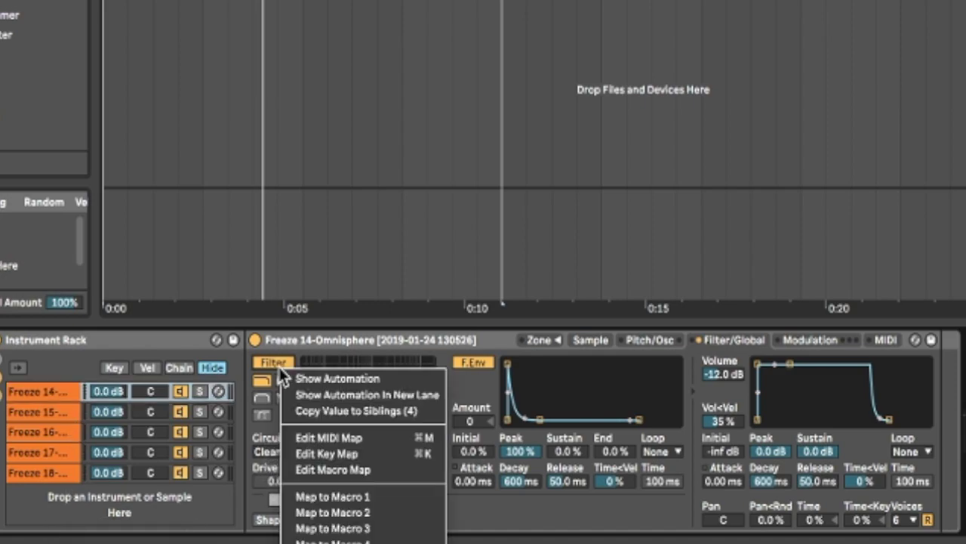
left_click(368, 412)
left_click(38, 412)
left_click(38, 430)
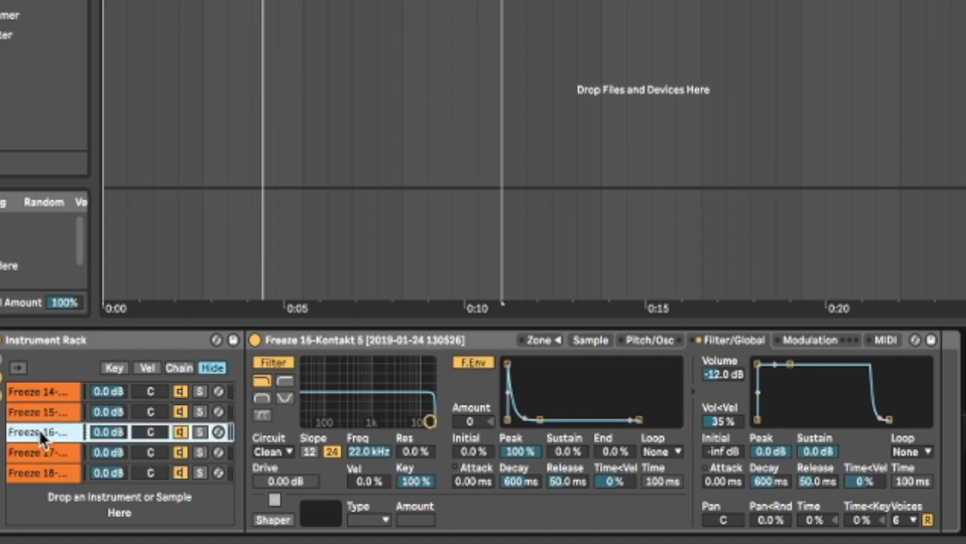
left_click(36, 452)
left_click(36, 472)
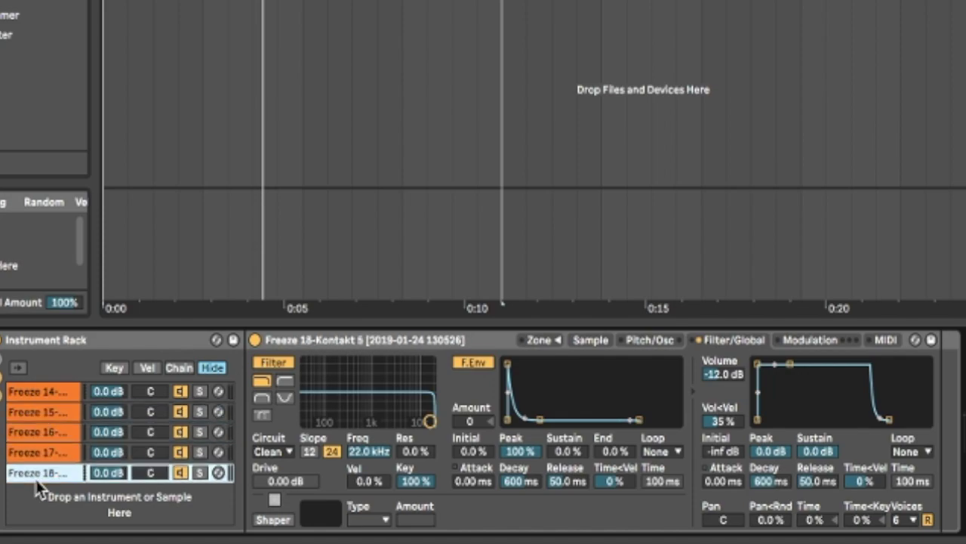
Turn off the Freeze 14 filter, copy that value to the four siblings and check the filter in the other chains
left_click(54, 392)
right_click(280, 361)
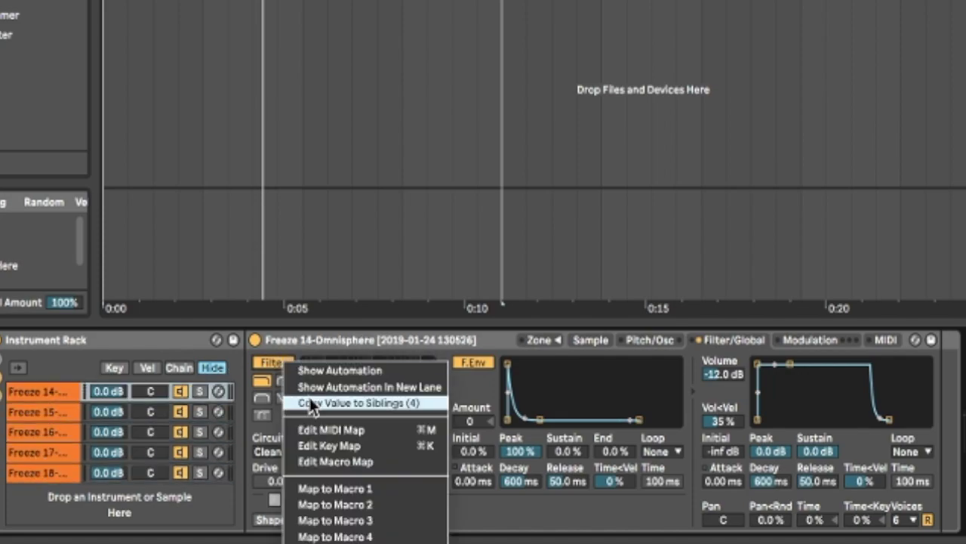
left_click(313, 401)
left_click(276, 364)
right_click(279, 361)
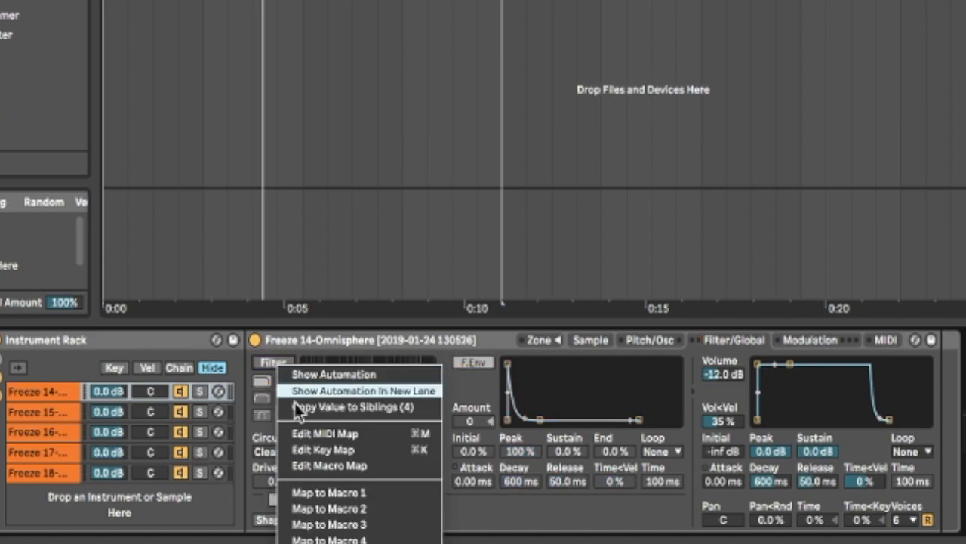
left_click(302, 402)
left_click(47, 411)
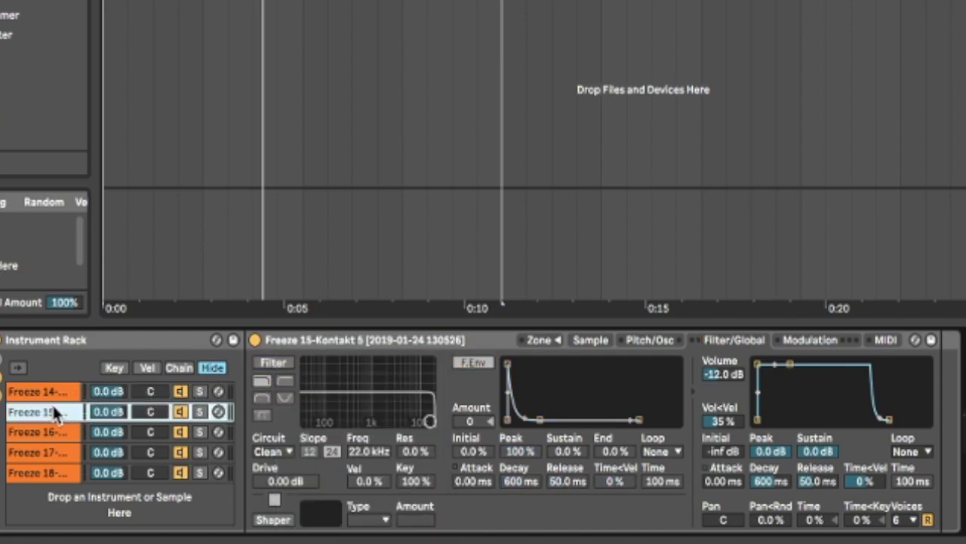
left_click(50, 432)
left_click(47, 452)
left_click(48, 471)
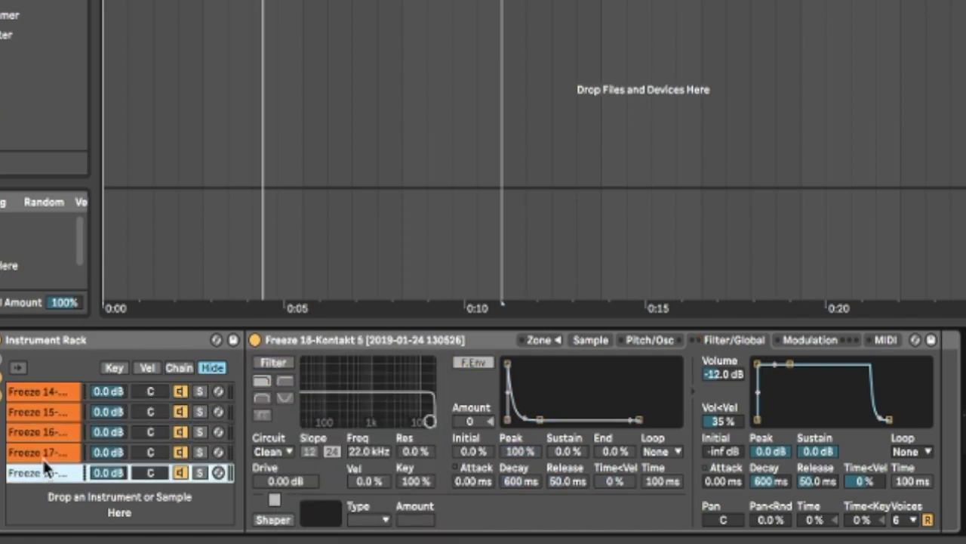
left_click(45, 391)
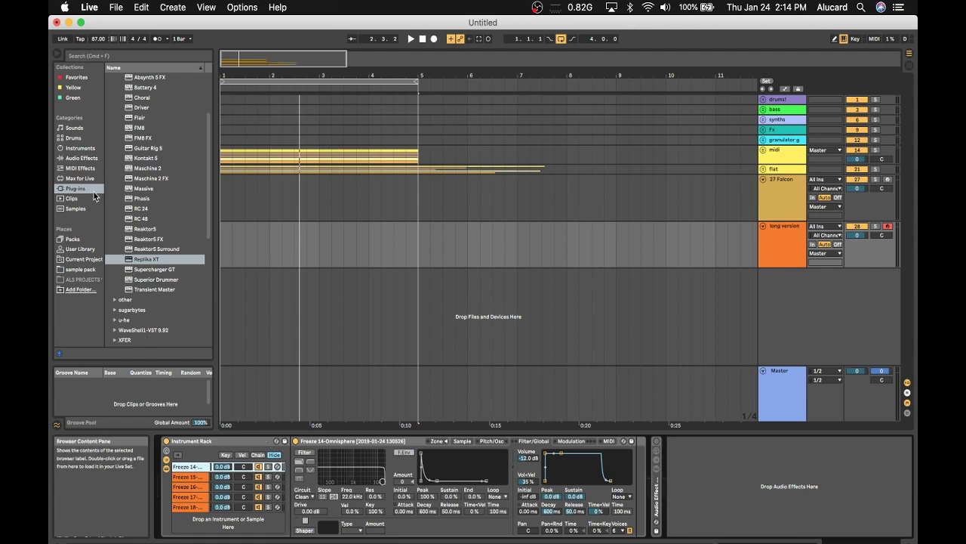
List the audio effects in the browser and turn on the oscillator section in the Freeze 14 chain's Sampler
left_click(82, 158)
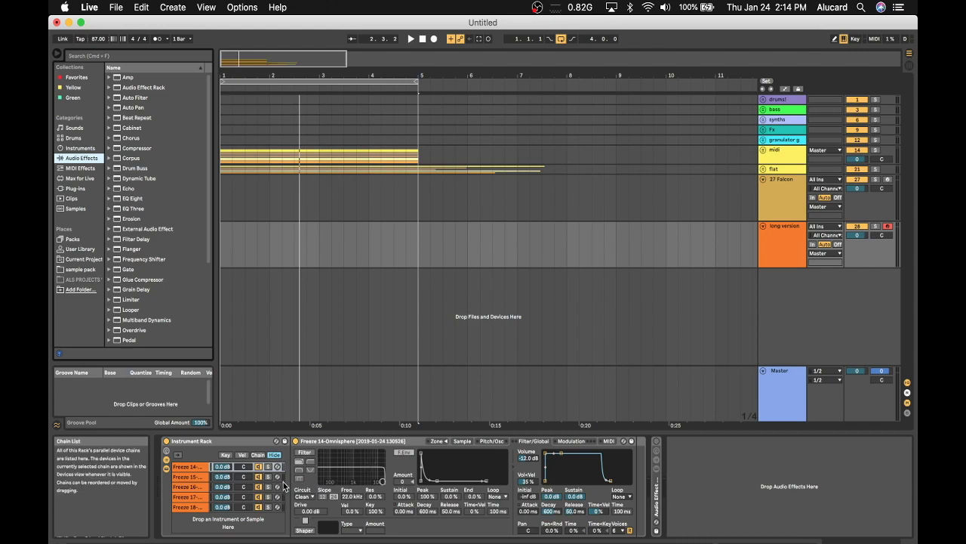
left_click(188, 468)
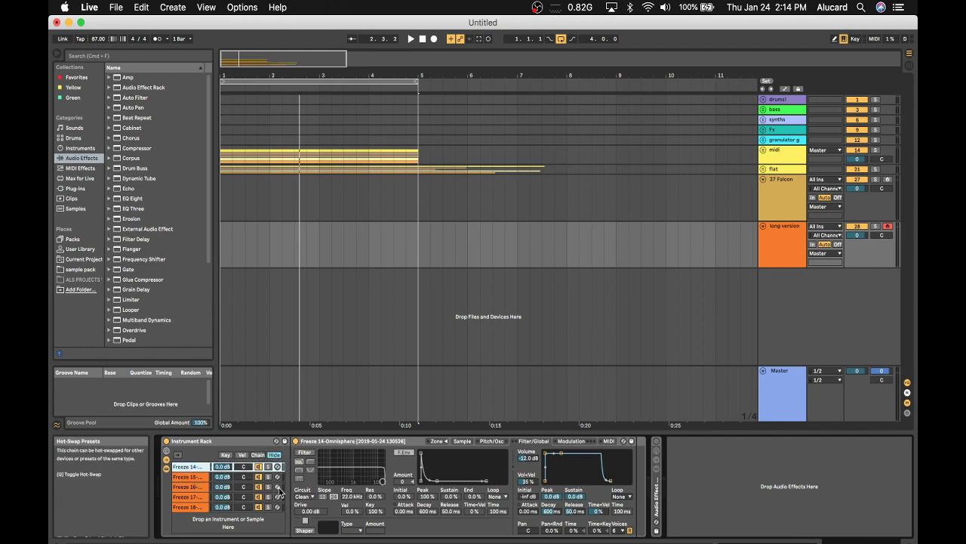
left_click(462, 441)
left_click(492, 441)
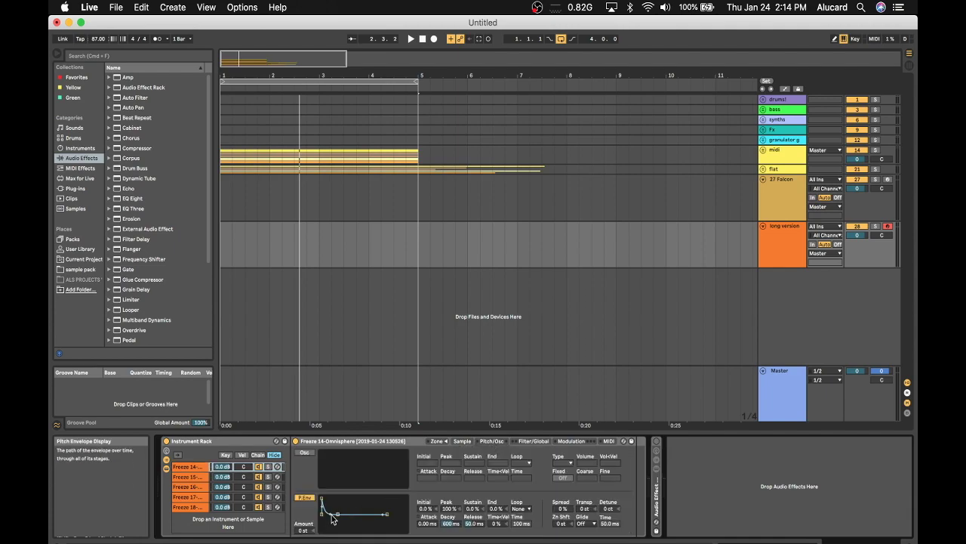
left_click(304, 452)
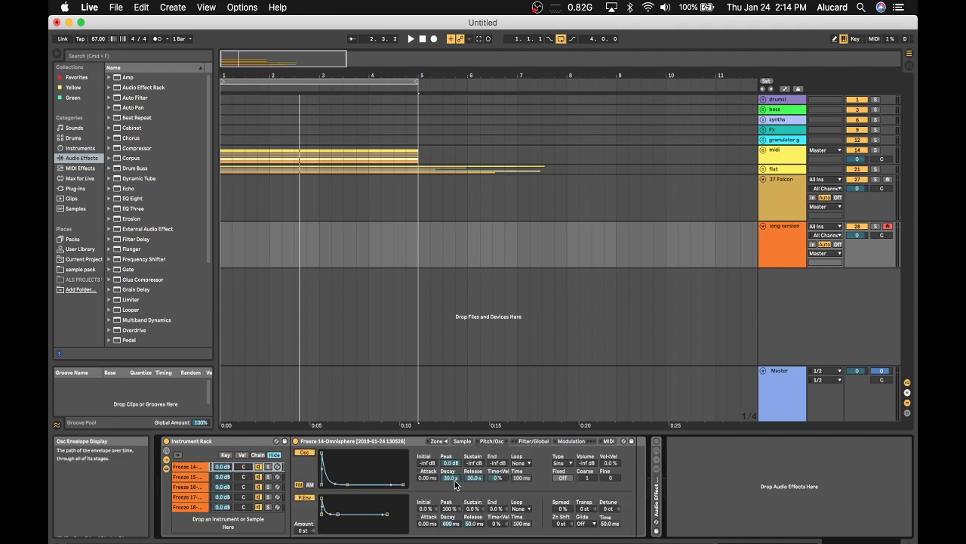
left_click(462, 440)
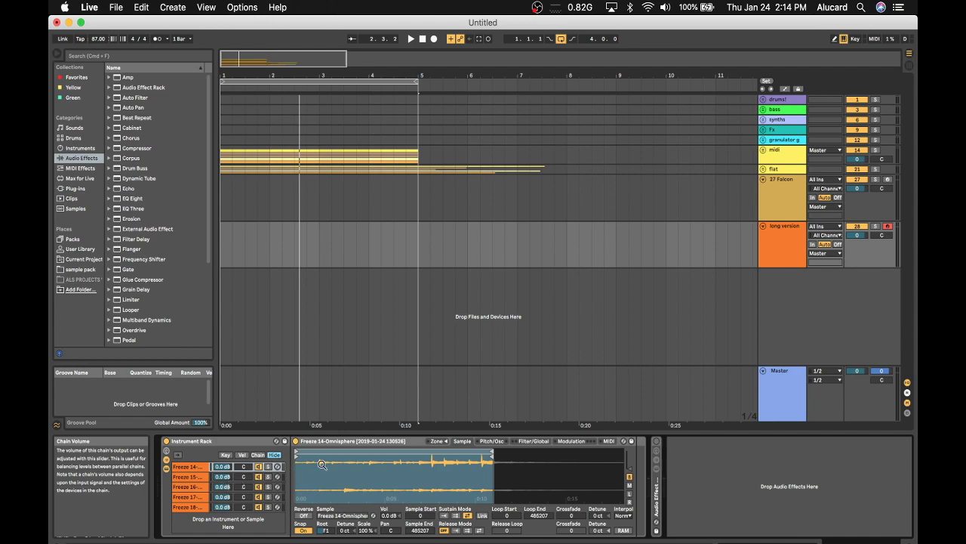
Try the Reverse option on the Freeze 15 sample and look at the samples of the Freeze 16, 14 and 18 chains
left_click(188, 476)
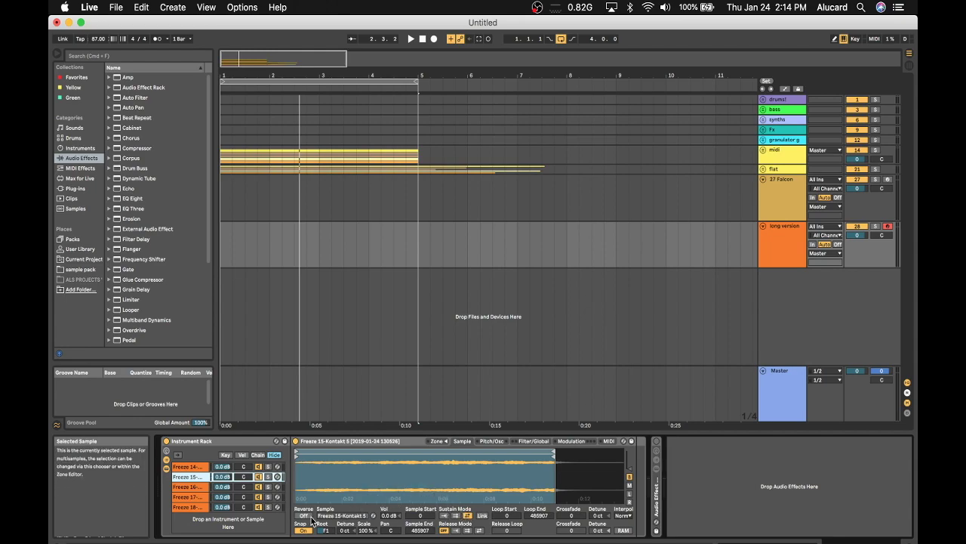
left_click(303, 516)
left_click(191, 486)
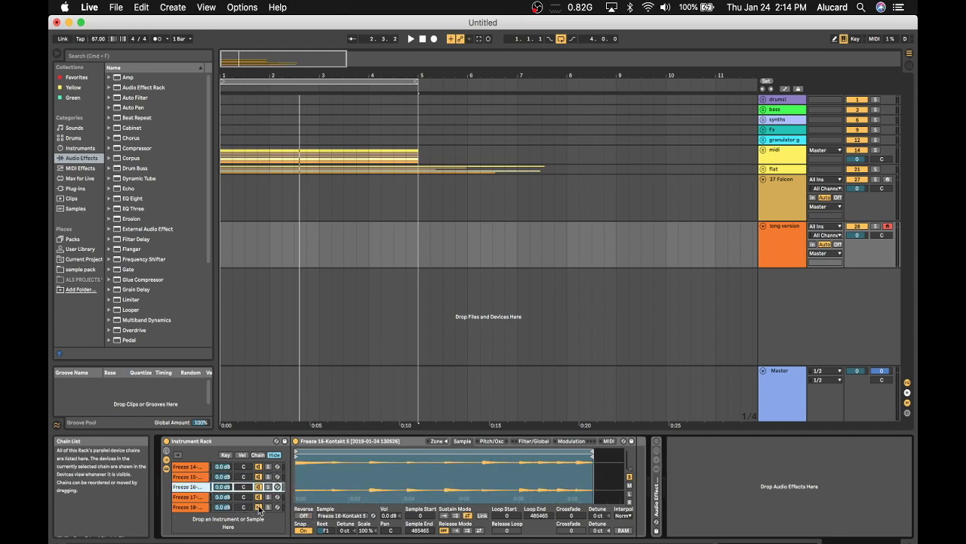
left_click(193, 465)
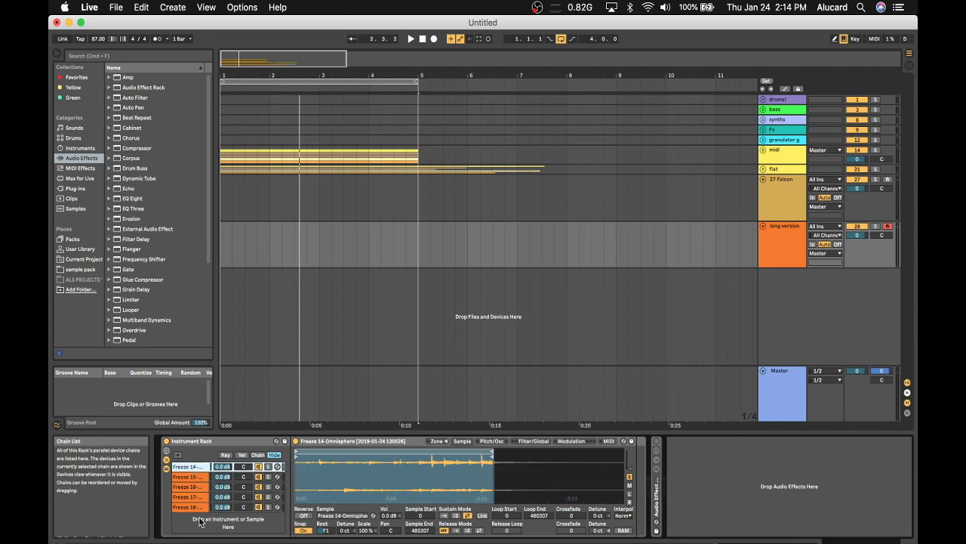
left_click(183, 508)
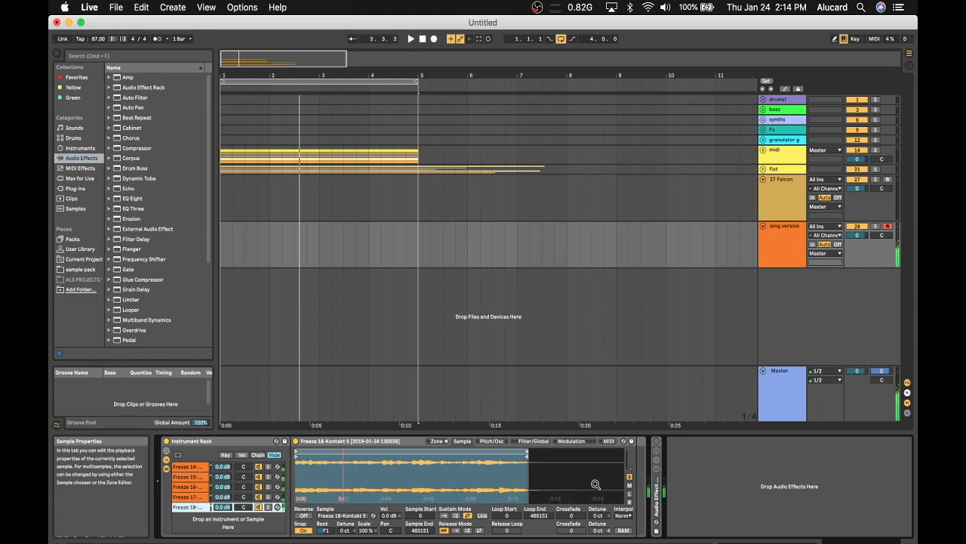
Unfold the Audio Effect Rack after the Instrument Rack and view the settings of its FabFilter Pro-Q 2 and Pro-R
double_click(657, 472)
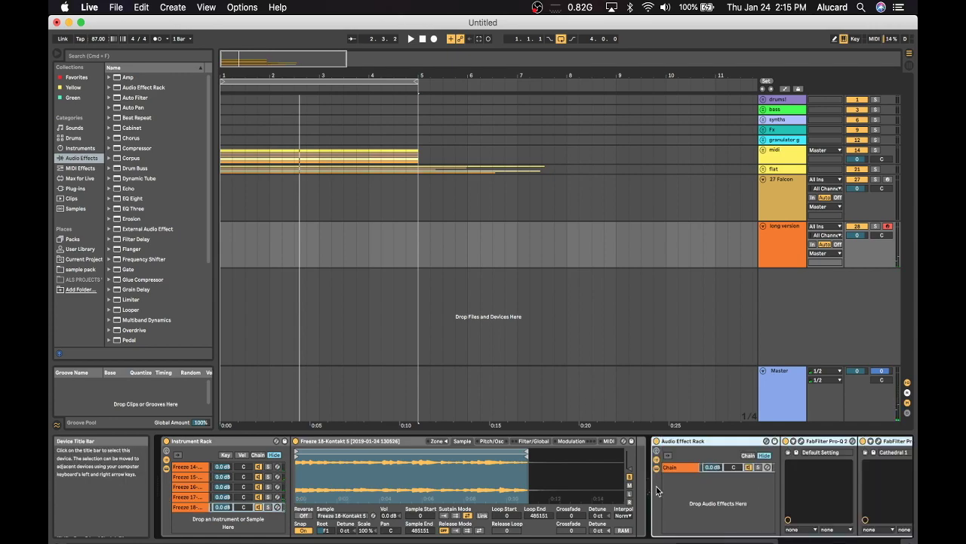
scroll(706, 468, "right", 5)
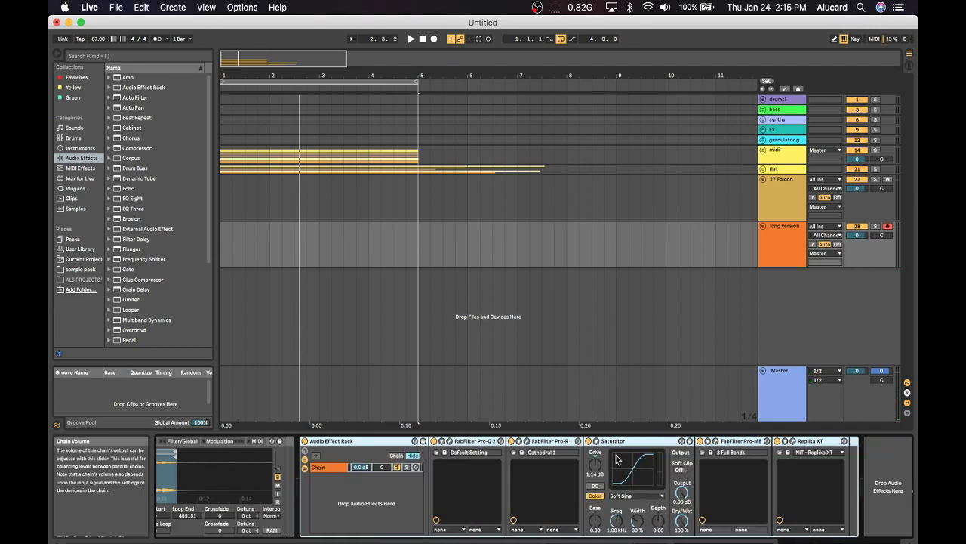
left_click(451, 441)
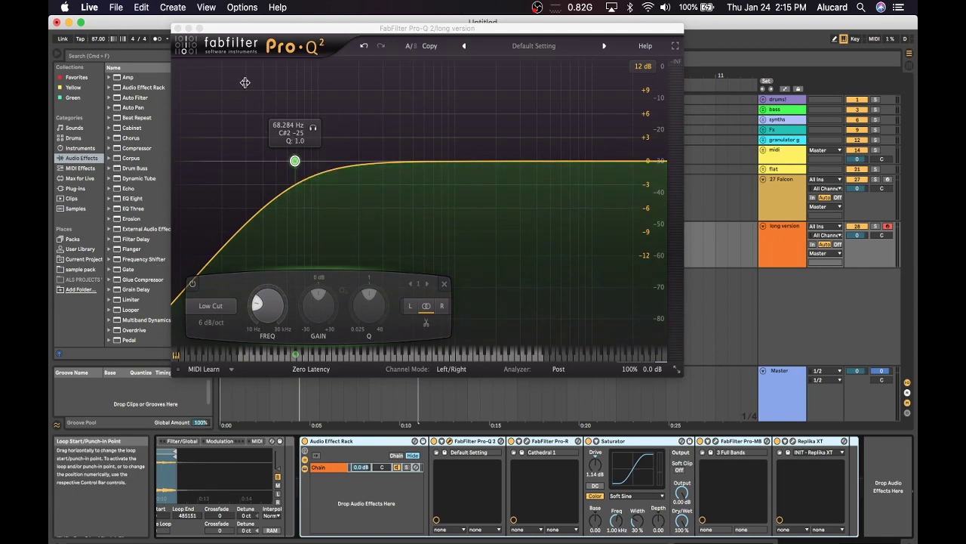
left_click(177, 29)
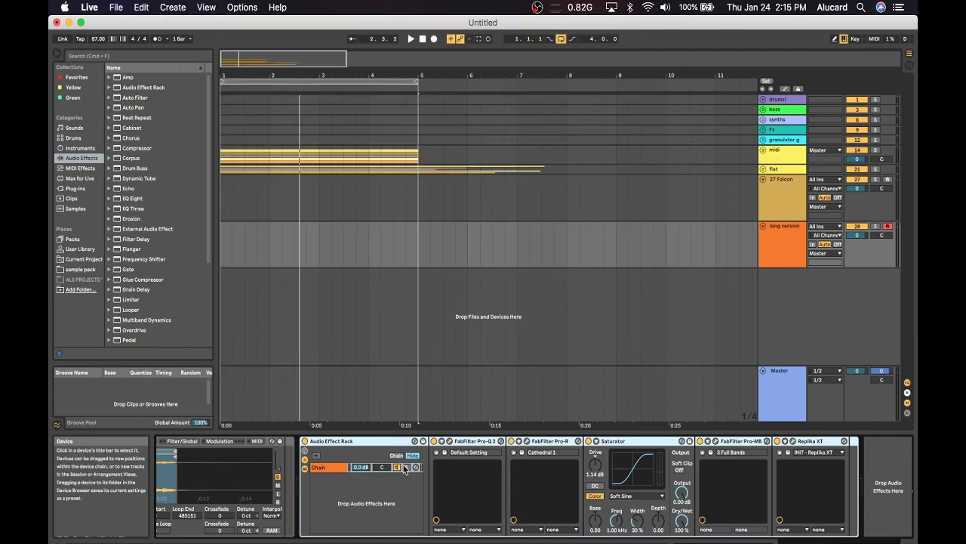
left_click(527, 442)
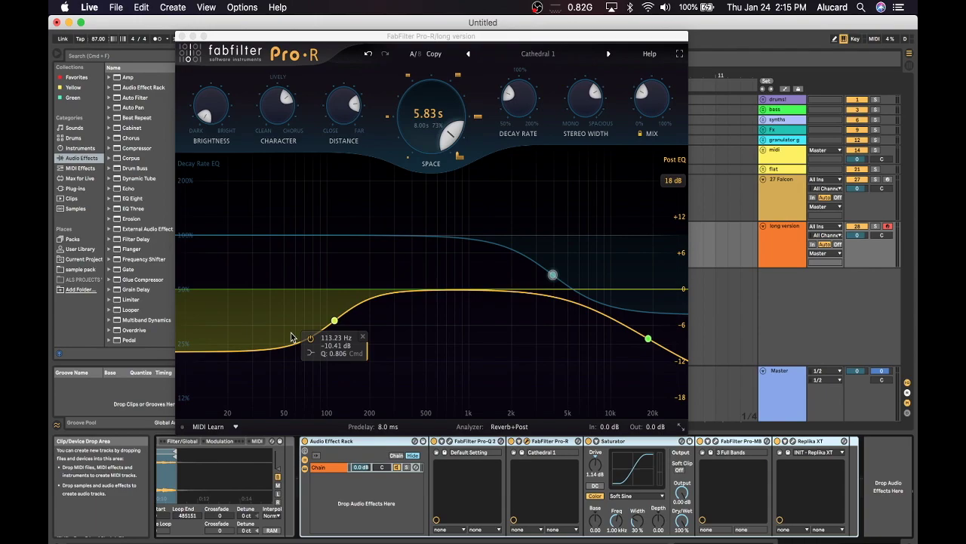
Close the FabFilter Pro-R window and compare the Saturator on the 27 Falcon track with the one on the long version track
mouse_move(439, 135)
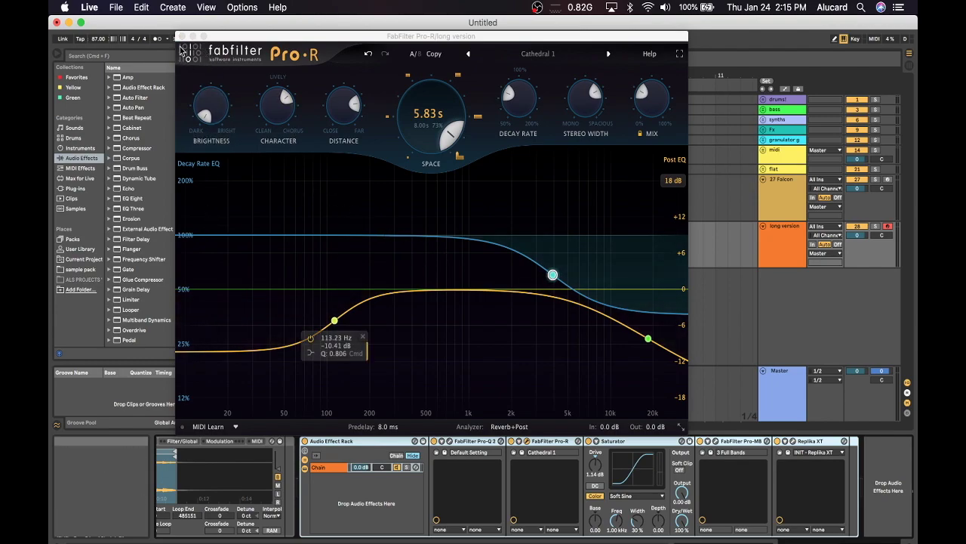
left_click(181, 36)
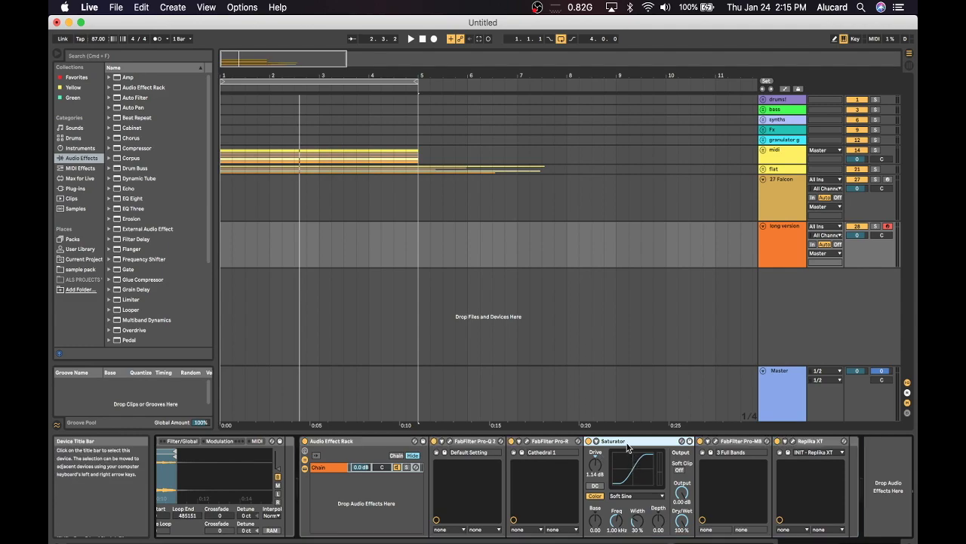
left_click(785, 197)
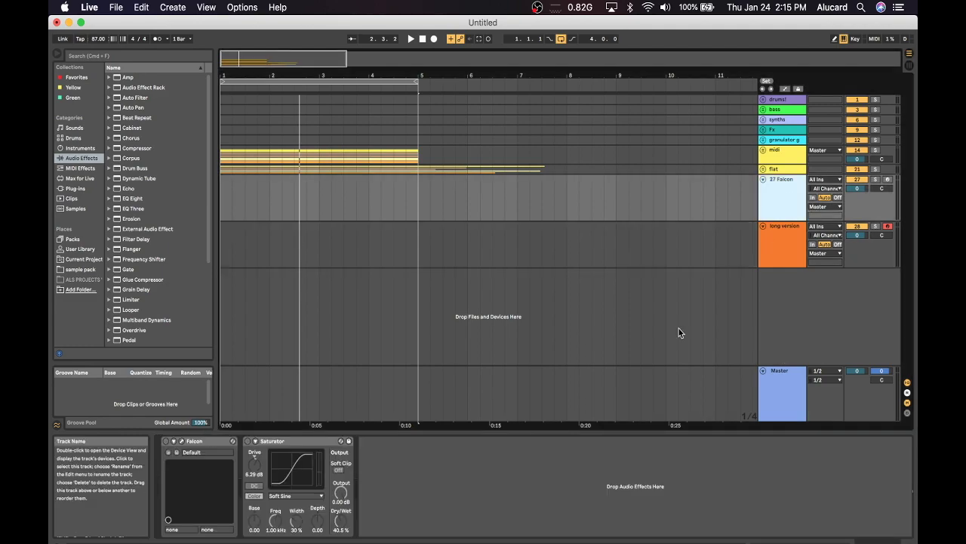
left_click(273, 443)
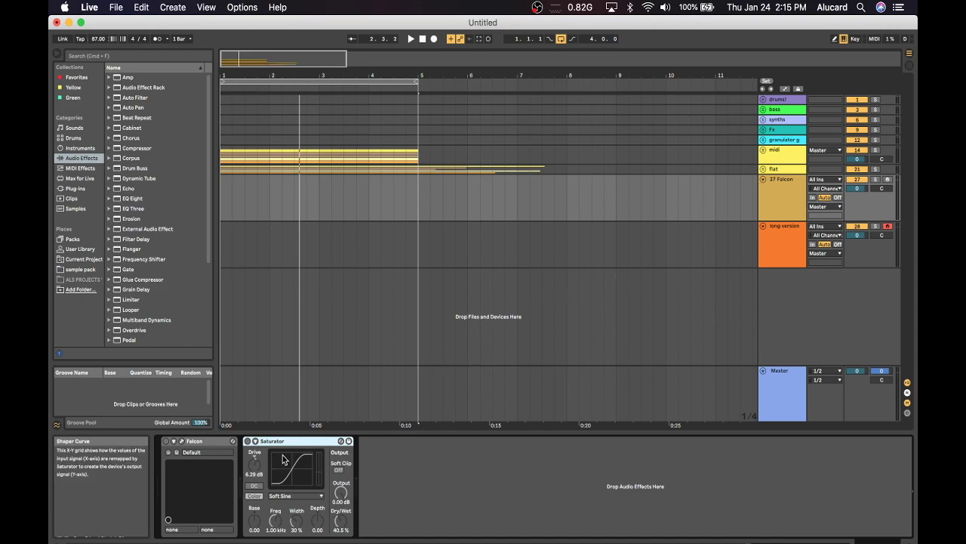
left_click(794, 251)
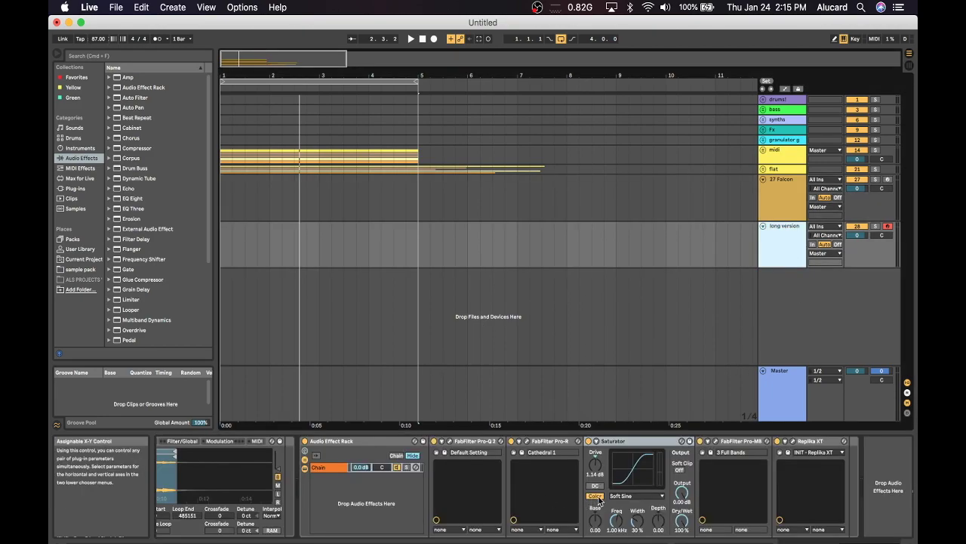
View the FabFilter Pro-MB bands on the long version track, close the plug-in and select the 27 Falcon track
left_click(711, 451)
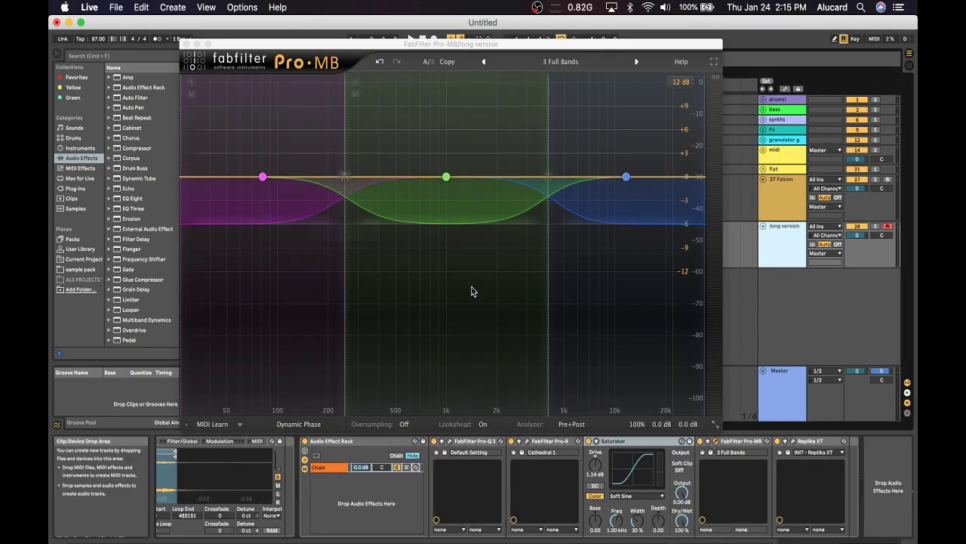
left_click(188, 44)
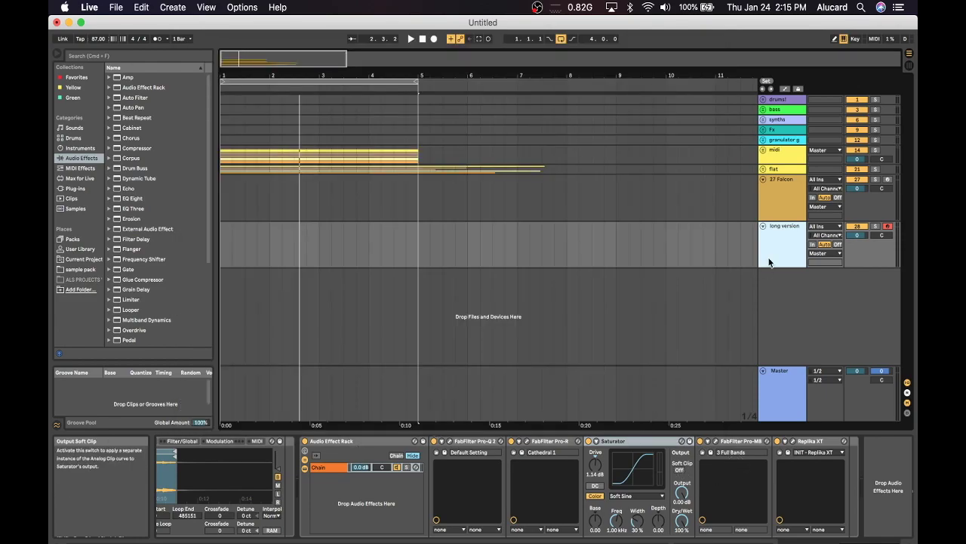
left_click(802, 195)
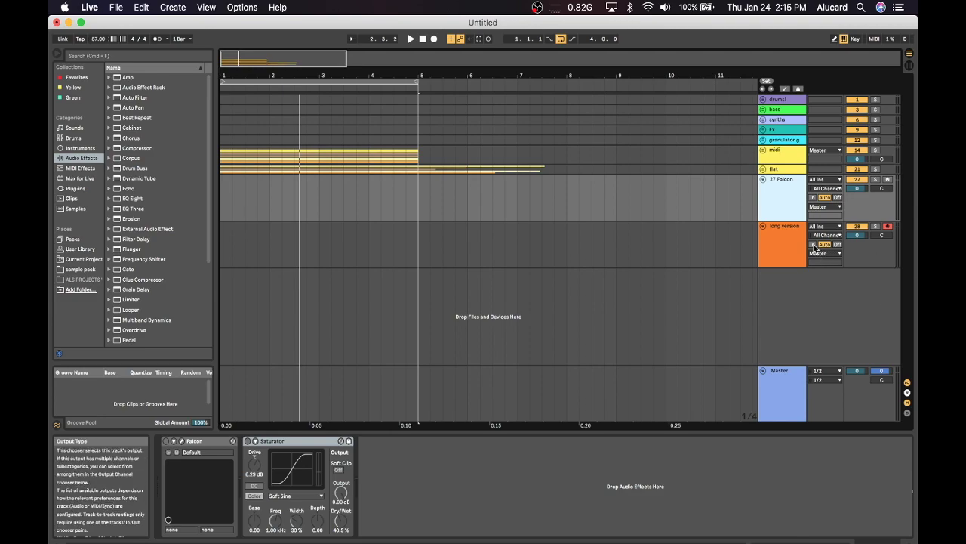
Display the delay style choices in the long version track's Replika XT and return to the 27 Falcon track
key("Down")
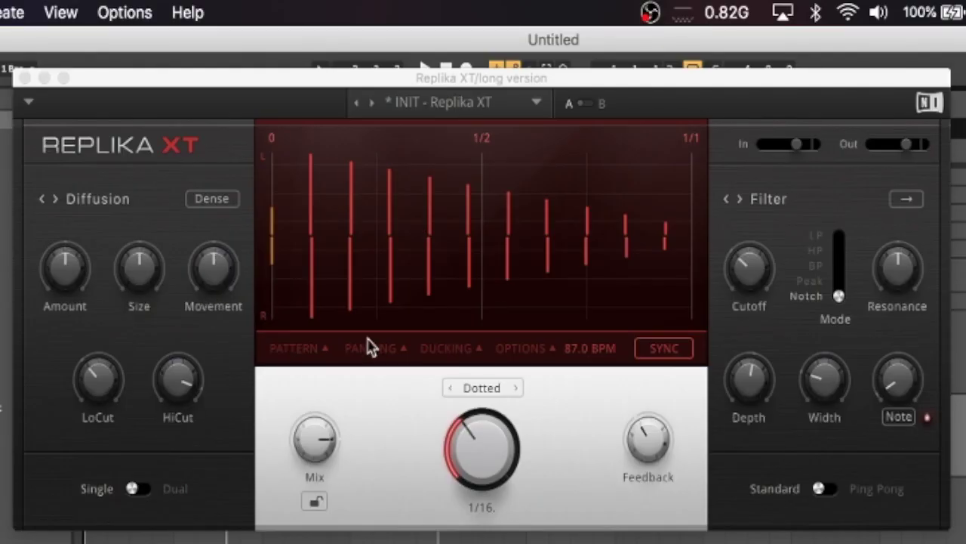
left_click(110, 201)
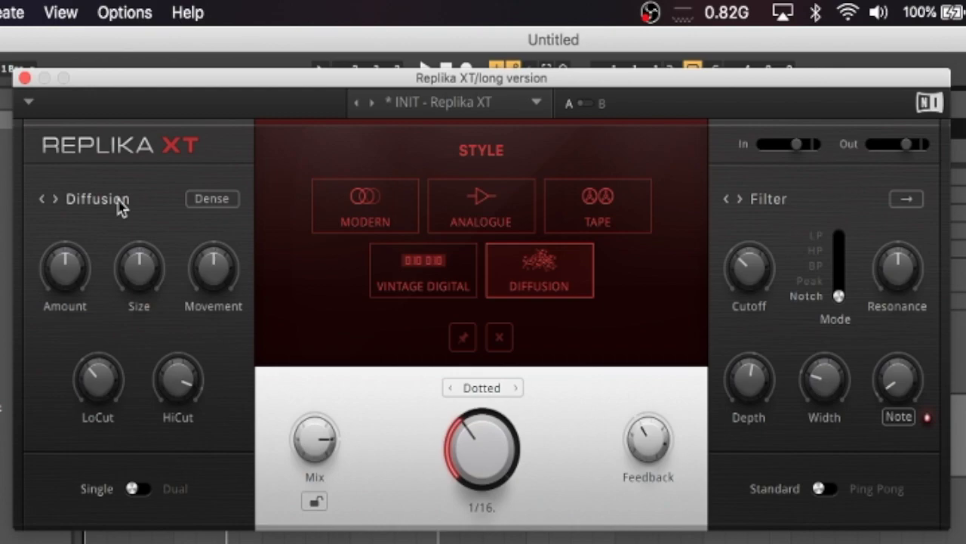
left_click(959, 351)
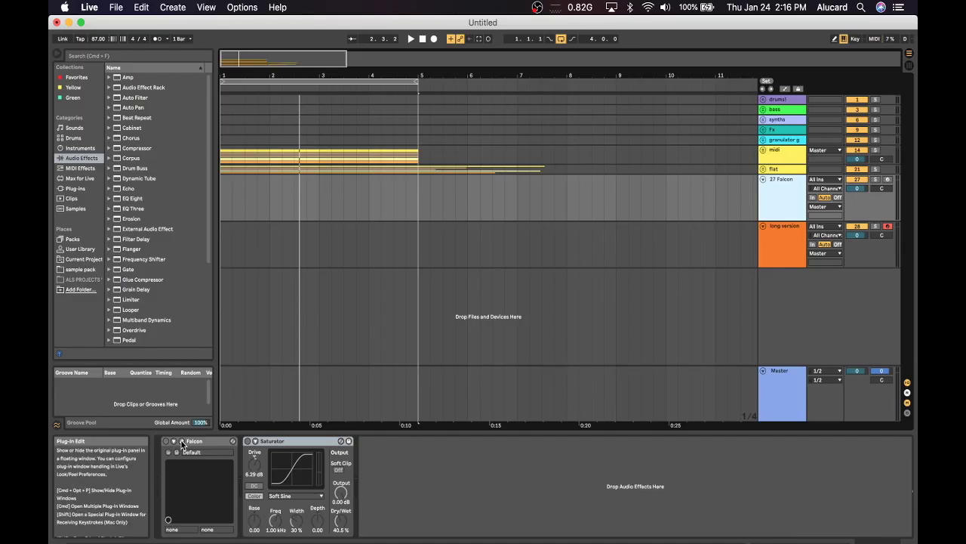
Review the program effects in the 27 Falcon track's Falcon, from Dual Delay to Digital Filter, and close its window
left_click(182, 445)
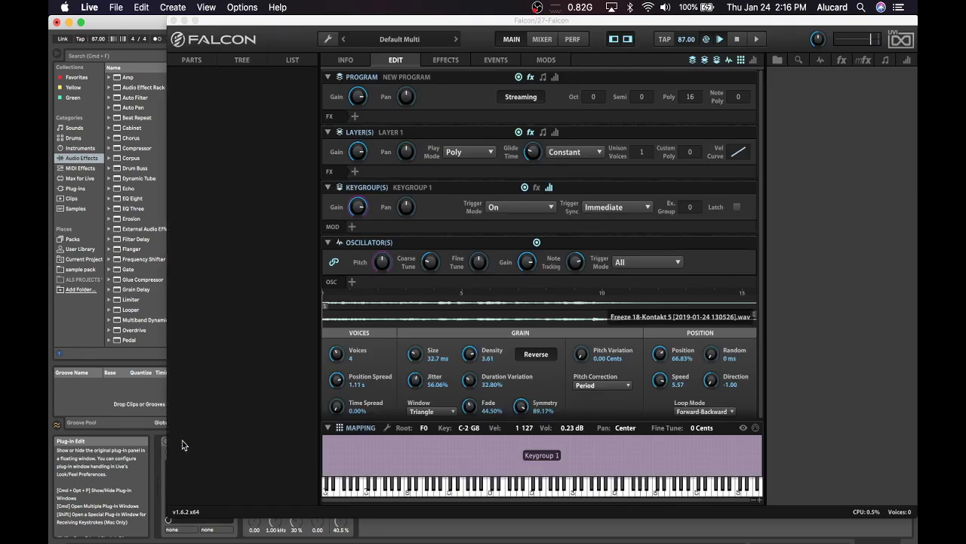
left_click(467, 64)
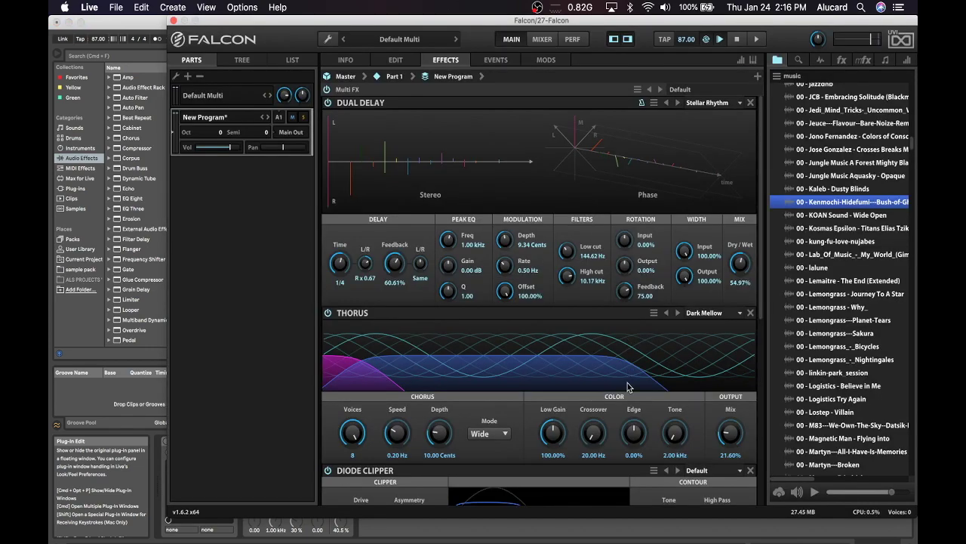
scroll(627, 387, "down", 8)
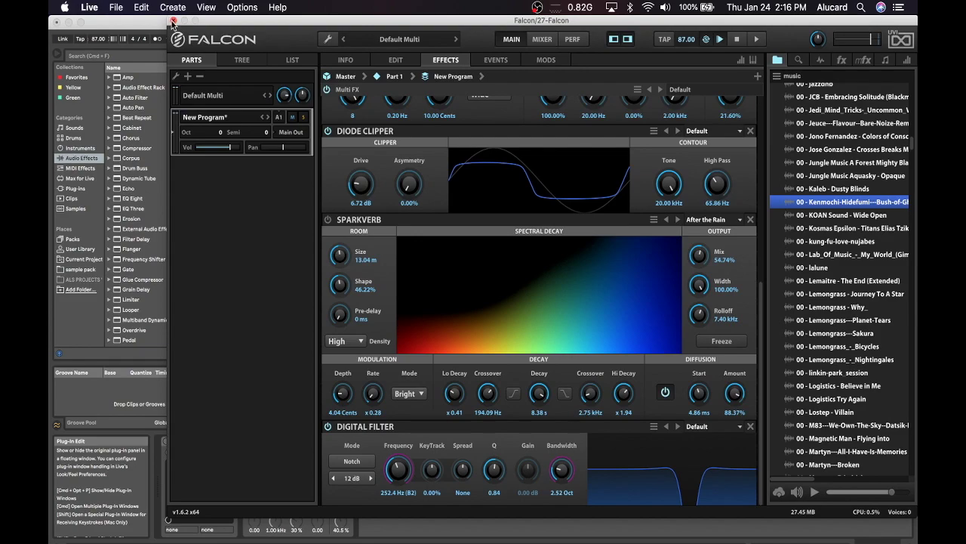
left_click(173, 21)
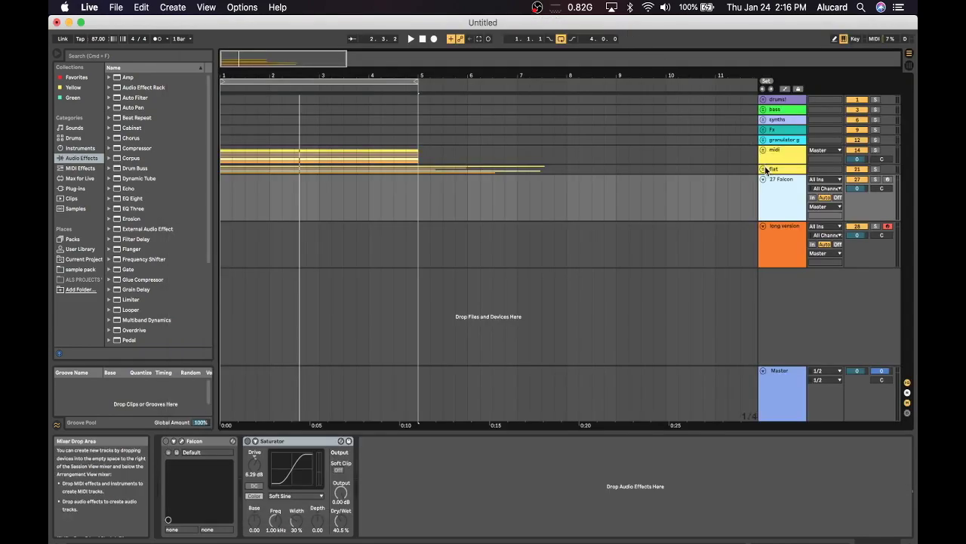
Switch the delay timing in the long version track's Replika XT from Dotted to Straight
left_click(779, 241)
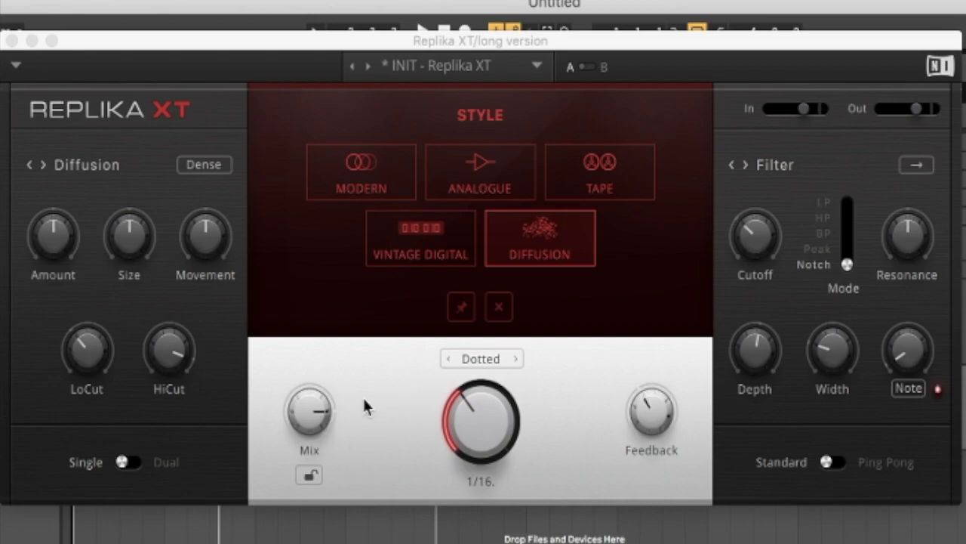
left_click(485, 358)
left_click(349, 217)
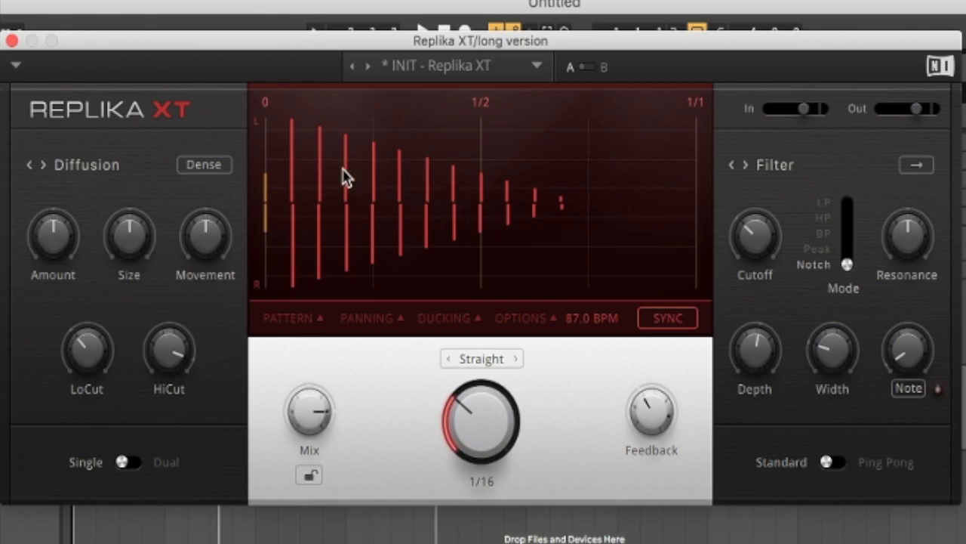
Look through Replika XT's Pattern, Panning and Ducking settings and its preset list, and close the plug-in
left_click(291, 318)
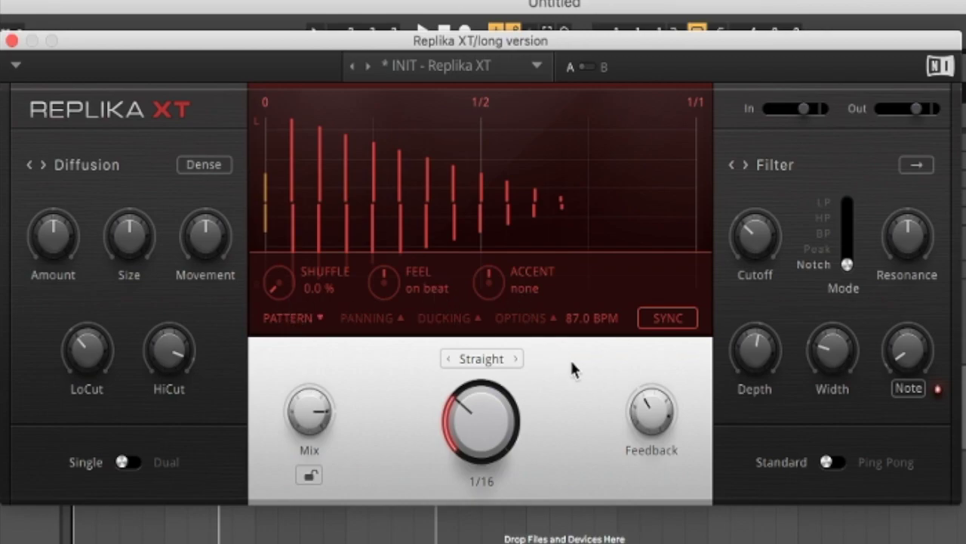
left_click(354, 320)
left_click(445, 319)
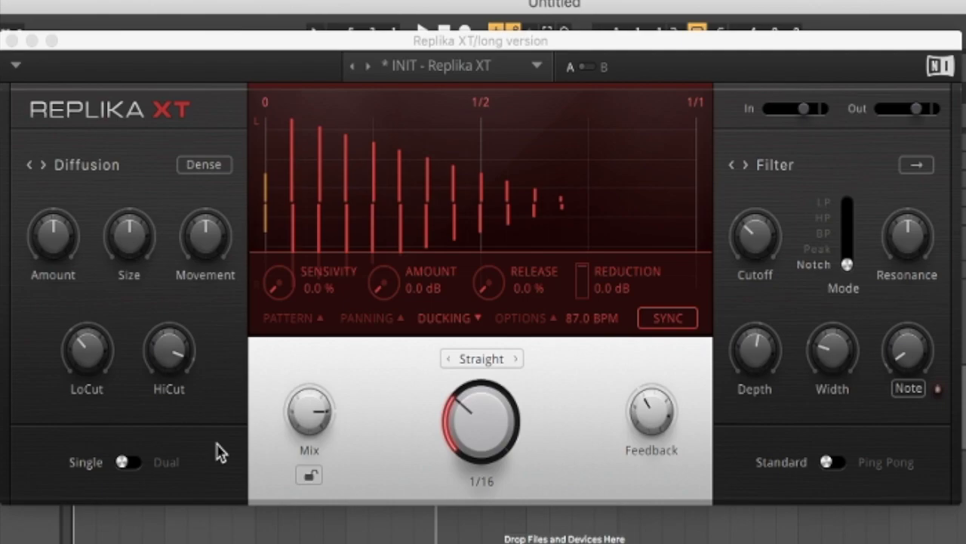
left_click(490, 68)
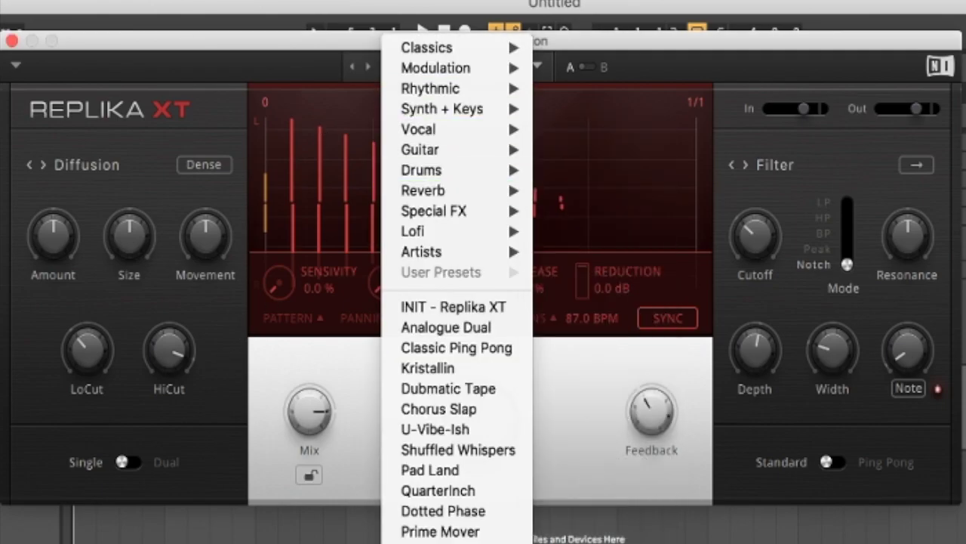
left_click(12, 42)
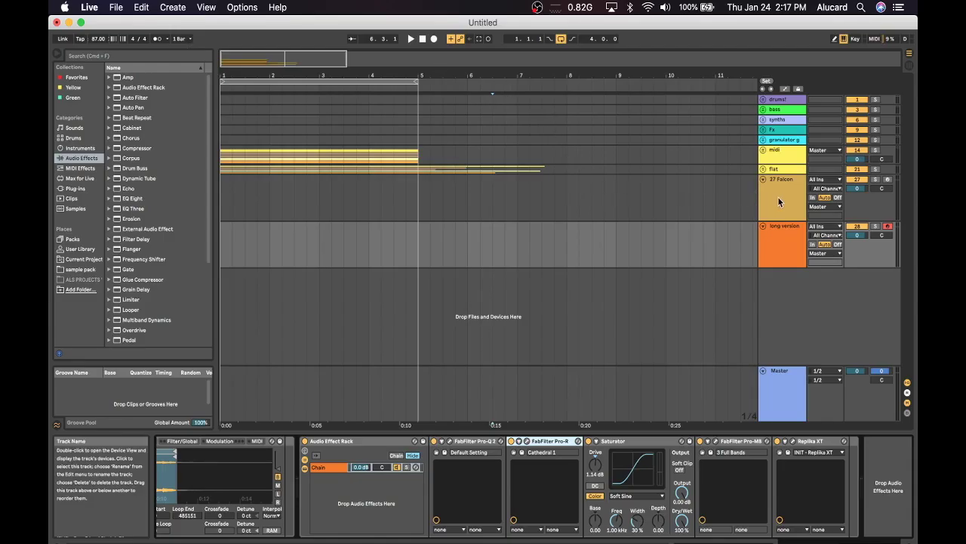
Compare the device chains of the 27 Falcon and long version tracks
left_click(700, 194)
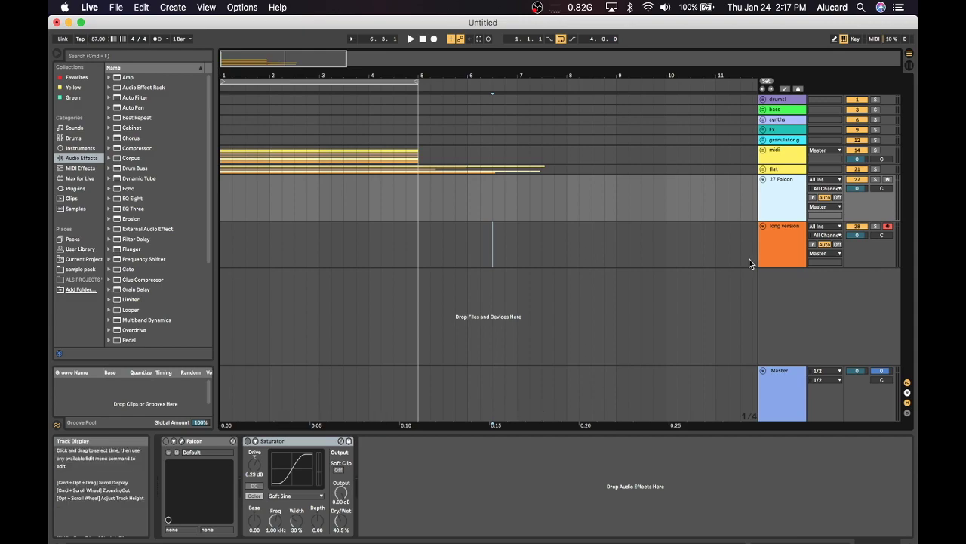
left_click(780, 231)
left_click(779, 198)
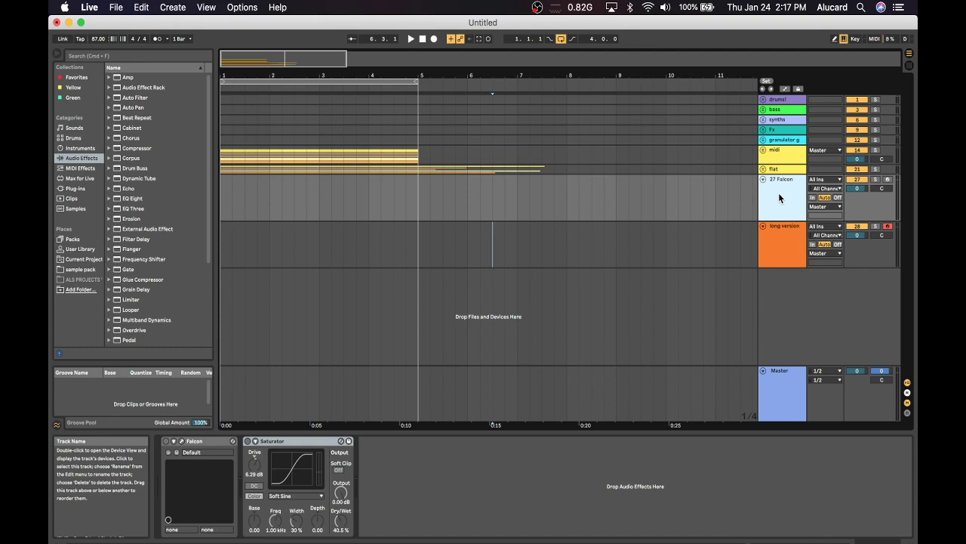
Unfold the midi group track and look at the frozen MIDI clips on tracks 16, 20 and 17
left_click(764, 151)
left_click(352, 223)
scroll(351, 225, "down", 4)
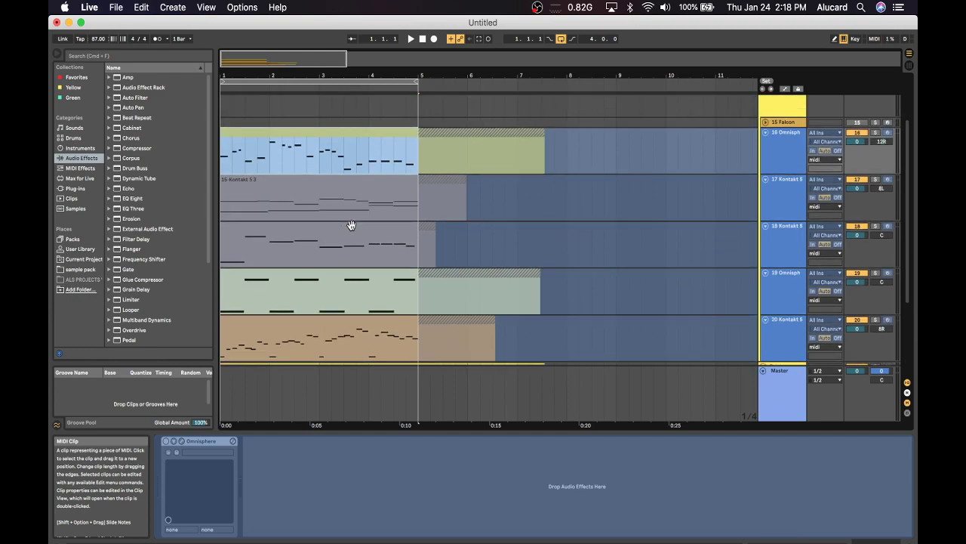
left_click(327, 320)
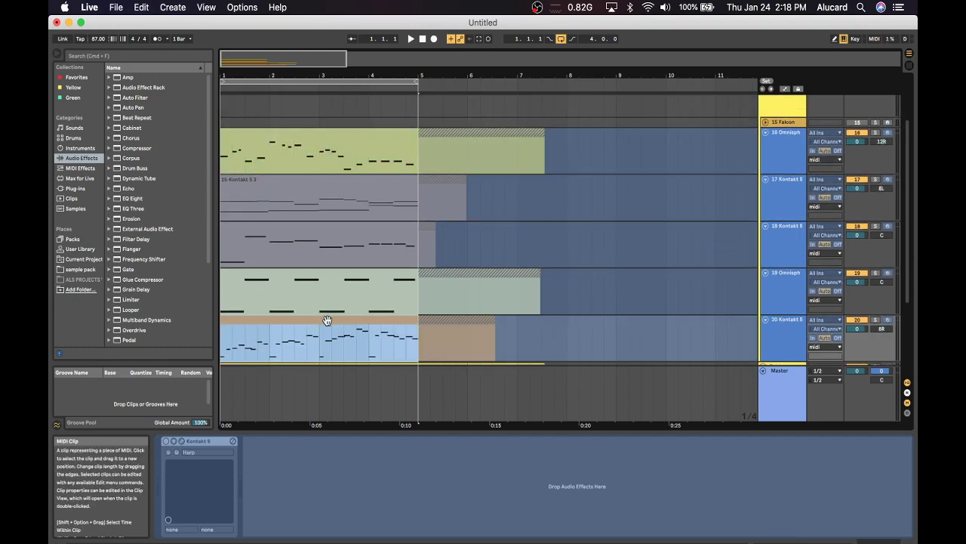
scroll(327, 306, "up", 1)
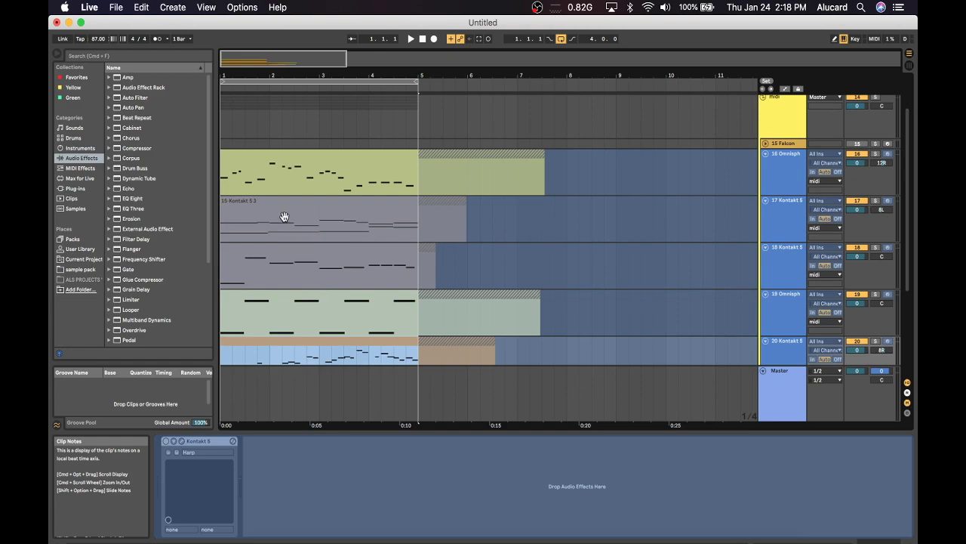
left_click(282, 211)
scroll(283, 211, "down", 2)
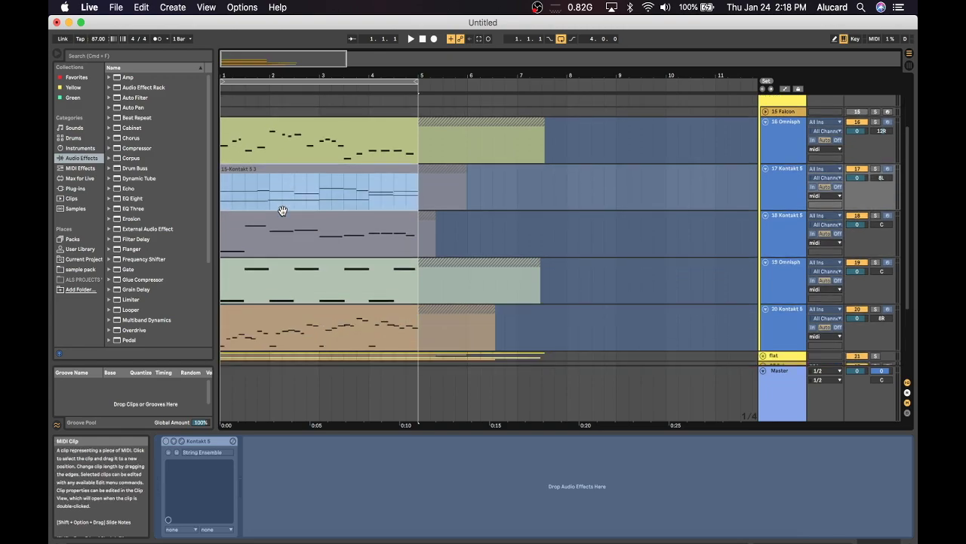
scroll(283, 210, "down", 2)
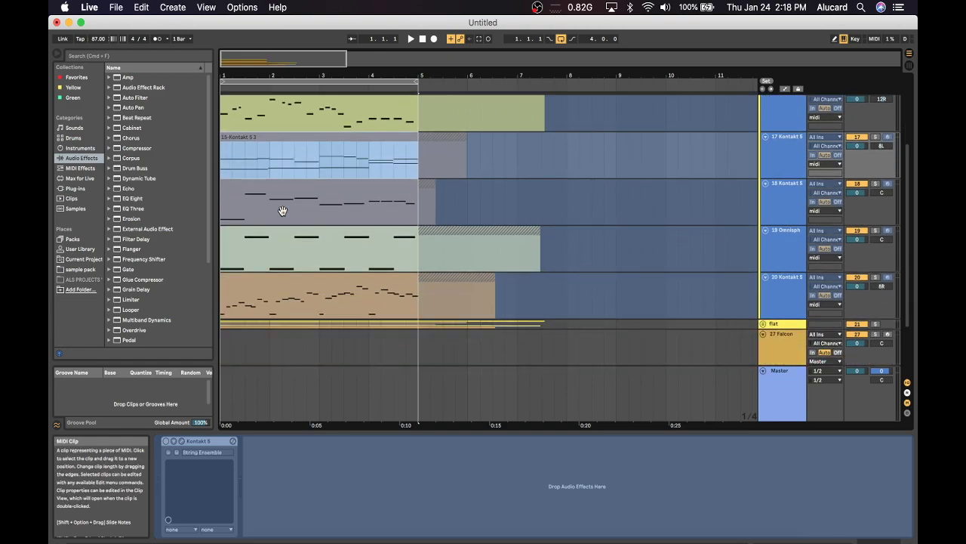
Examine the notes of the frozen MIDI clips on tracks 18, 19, 20 and 17 of the midi group
left_click(283, 201)
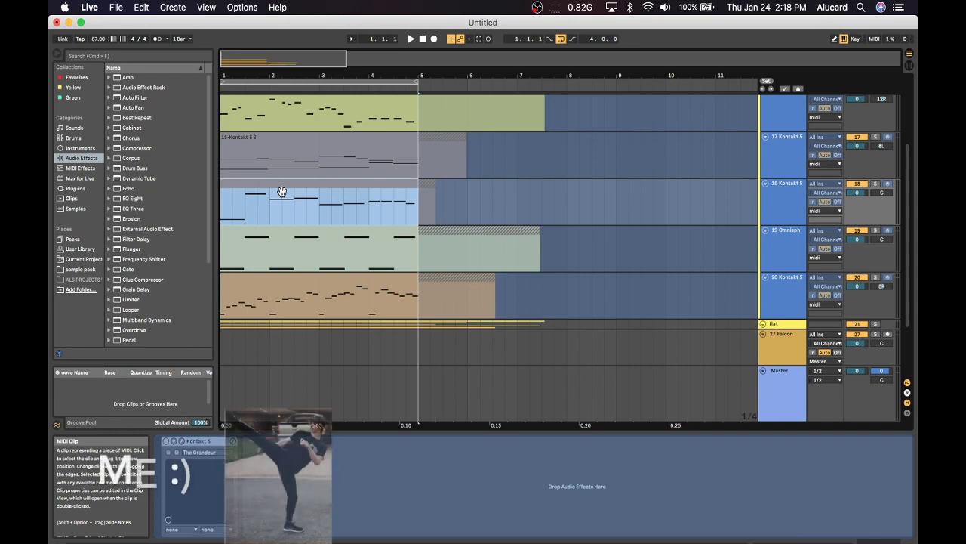
left_click(273, 234)
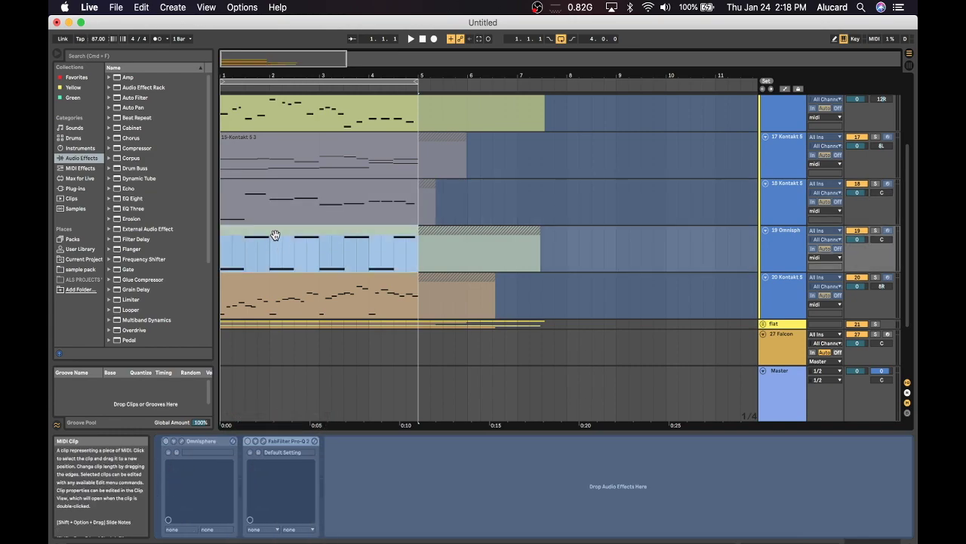
scroll(274, 235, "down", 1)
left_click(278, 257)
scroll(278, 260, "up", 2)
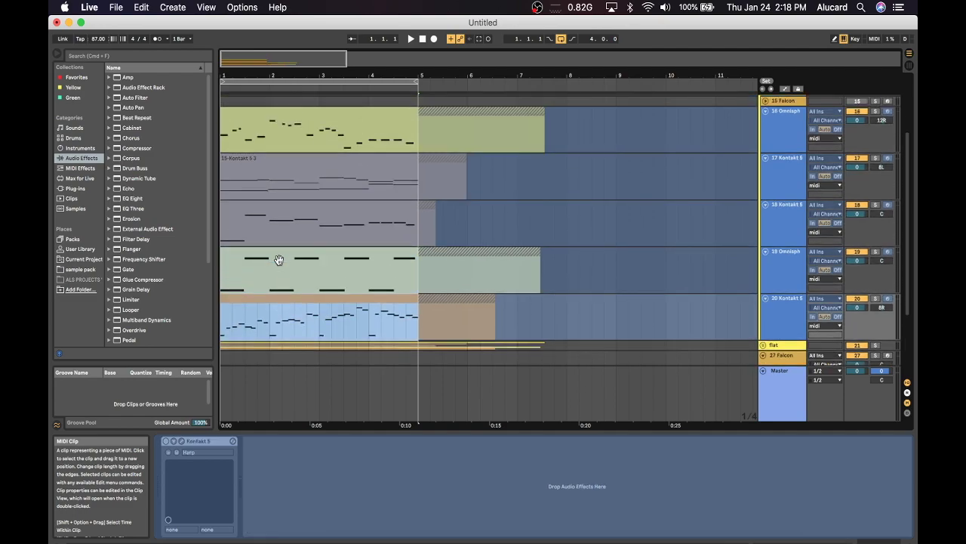
scroll(278, 260, "up", 1)
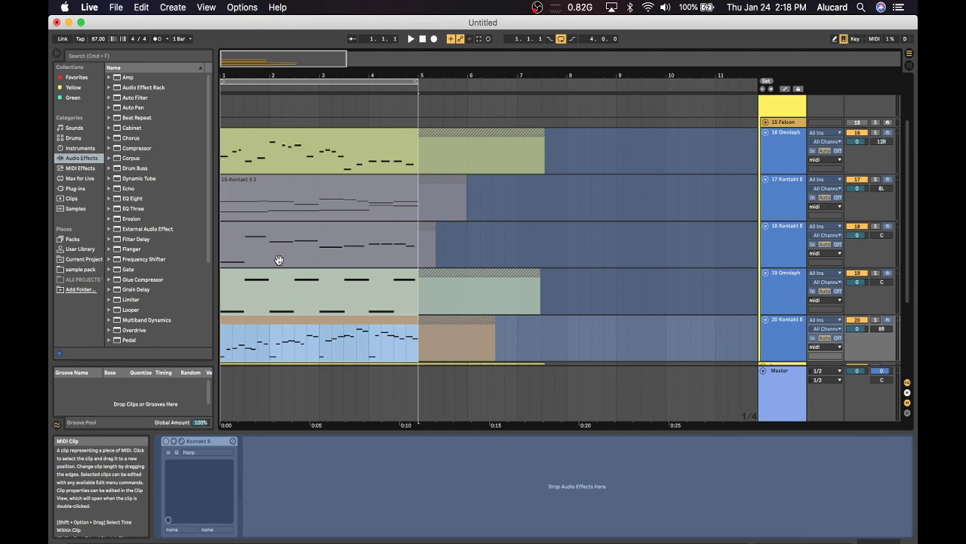
left_click(256, 188)
scroll(258, 187, "down", 3)
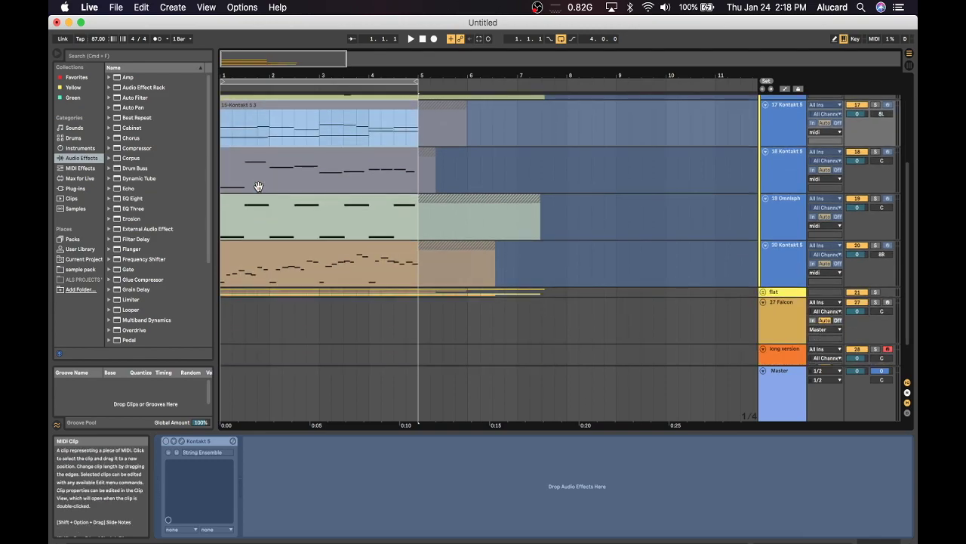
scroll(304, 187, "down", 1)
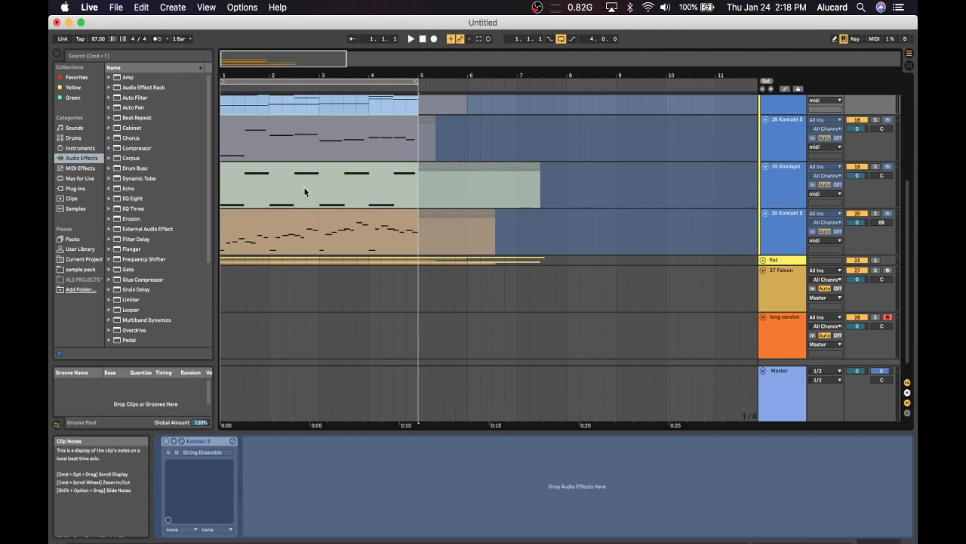
scroll(305, 188, "up", 4)
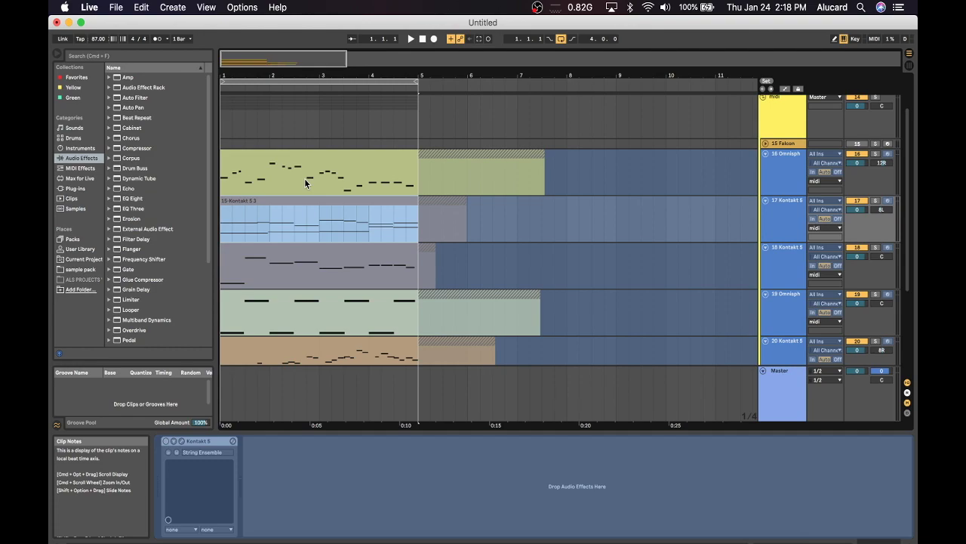
Inspect the frozen MIDI clips on tracks 16 and 17 of the midi group, and select the flat group track
left_click(302, 160)
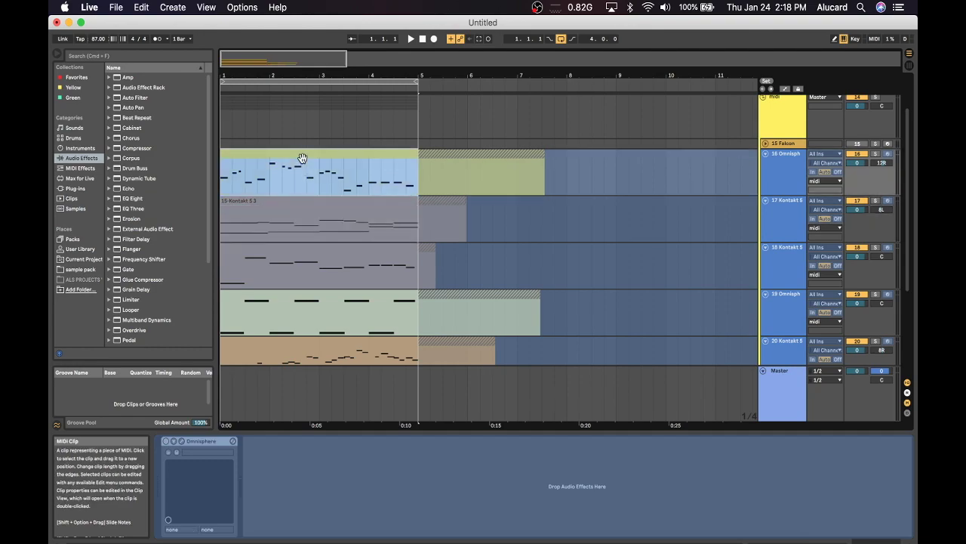
left_click(296, 208)
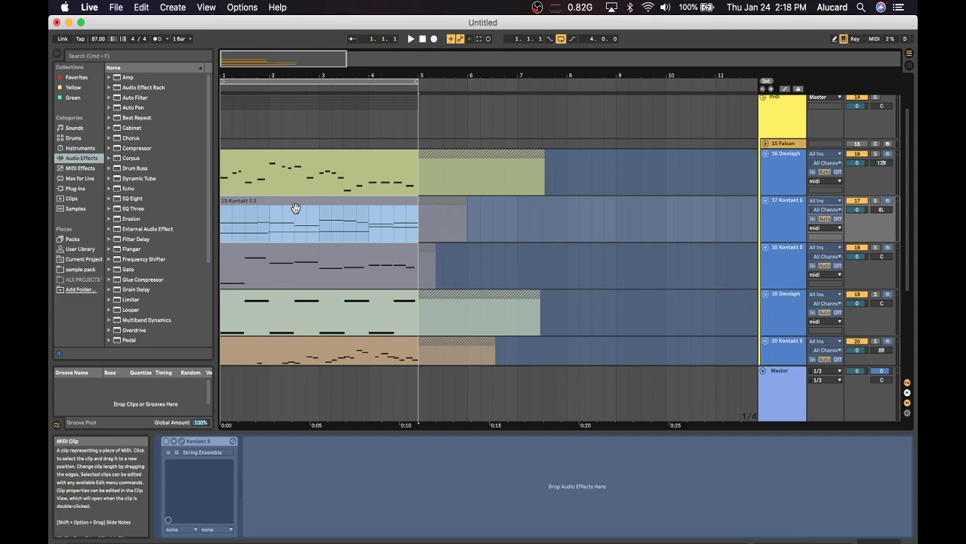
scroll(298, 209, "down", 5)
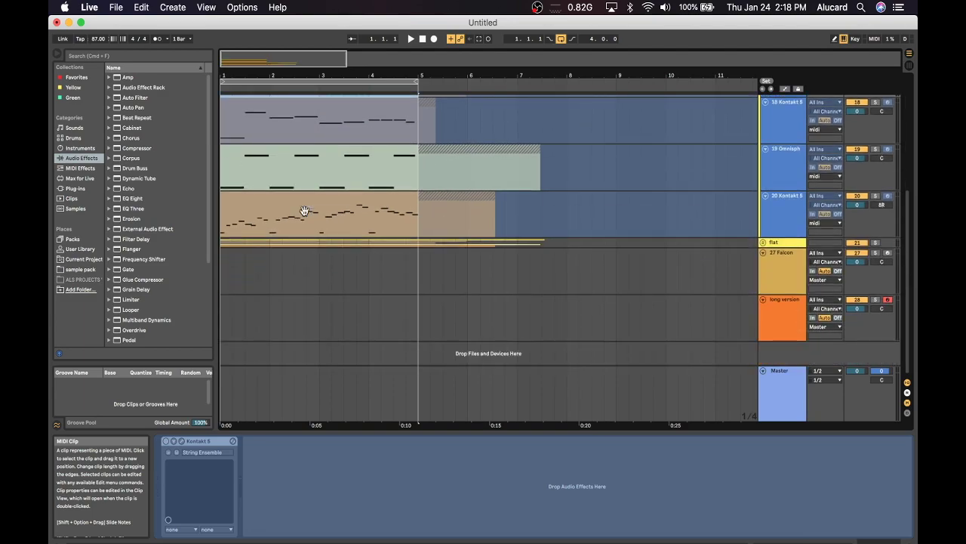
left_click(371, 243)
Look over the frozen midi group tracks 16 to 20 and the flat, 27 Falcon and long version tracks beneath them
scroll(370, 243, "up", 5)
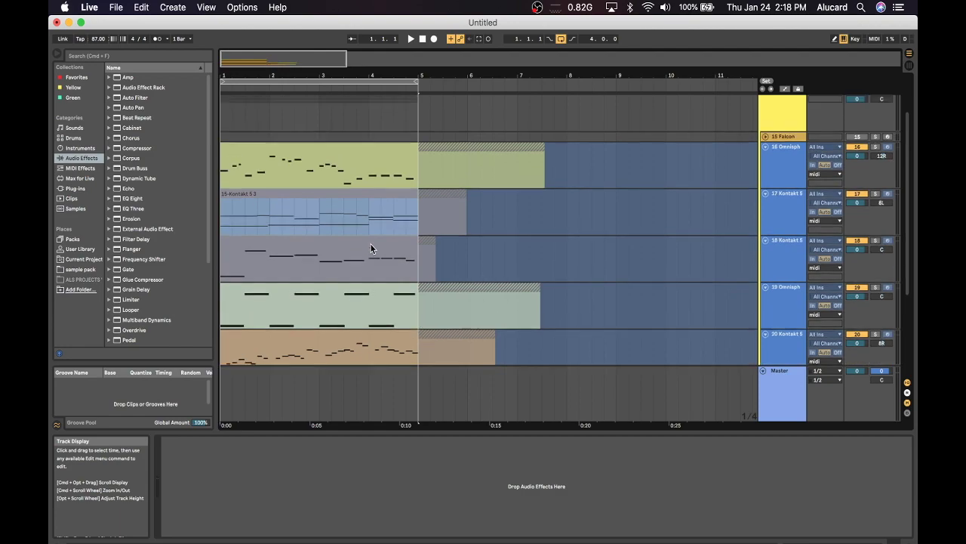
scroll(370, 243, "down", 2)
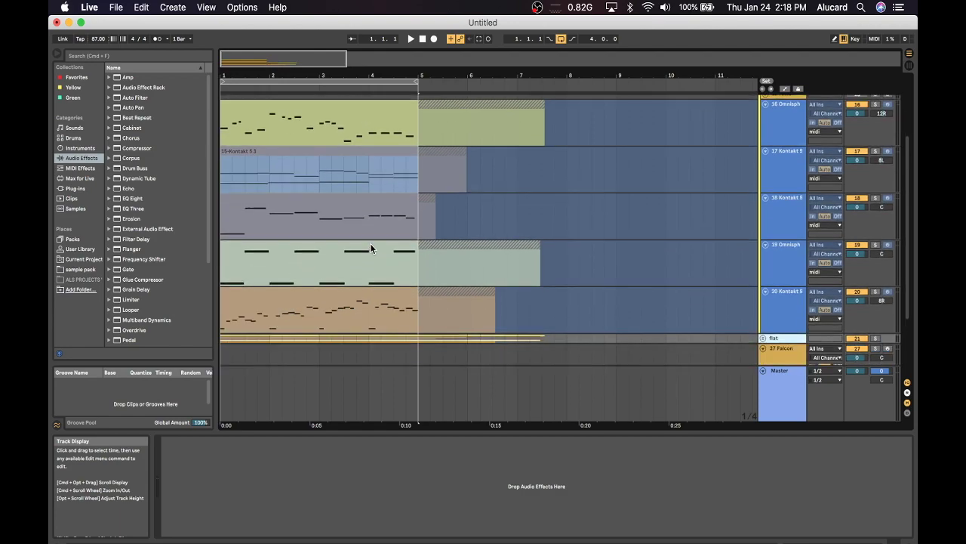
scroll(370, 243, "down", 3)
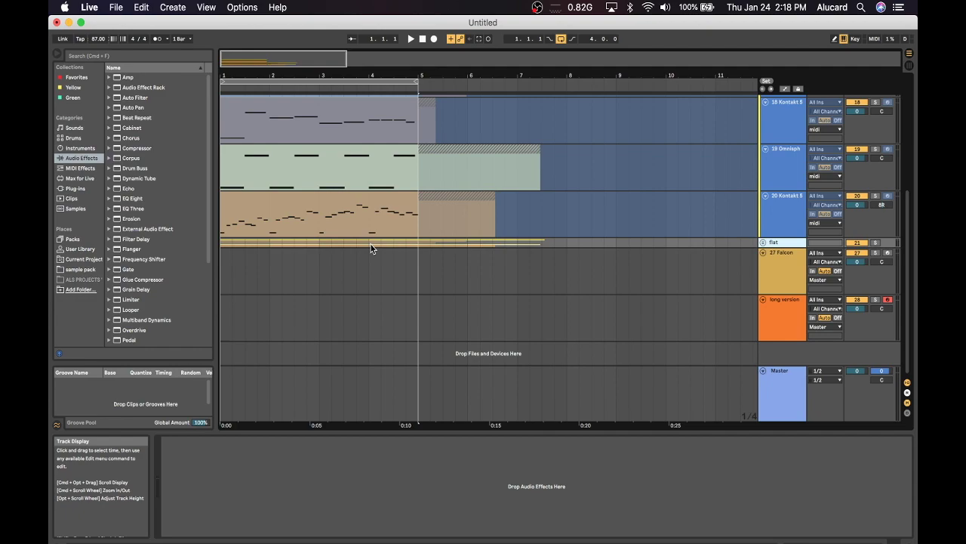
scroll(370, 246, "up", 5)
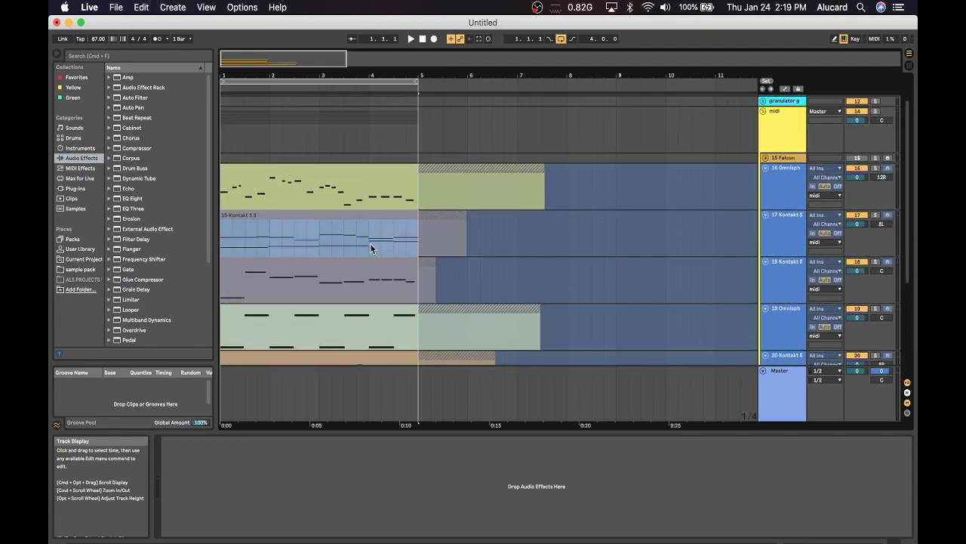
scroll(371, 245, "down", 2)
scroll(371, 247, "down", 3)
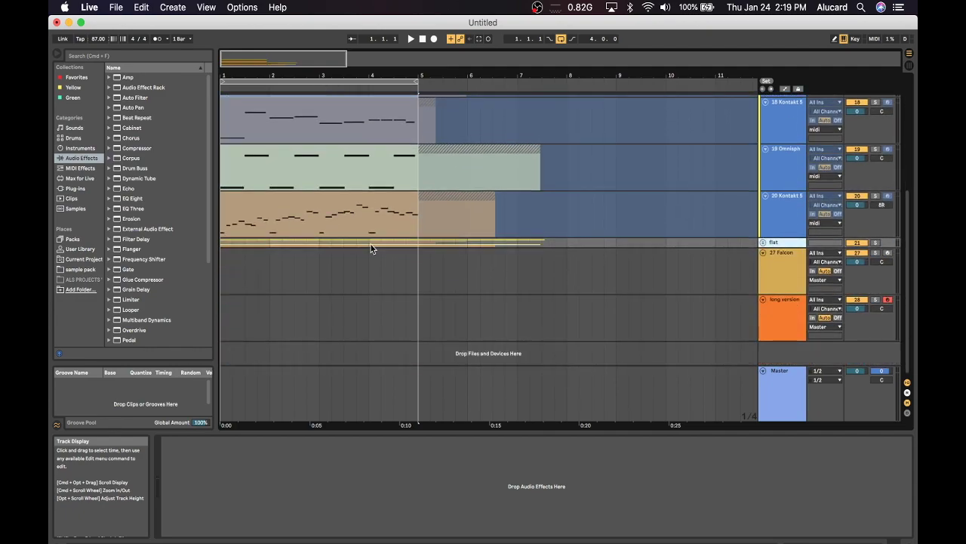
scroll(371, 249, "up", 1)
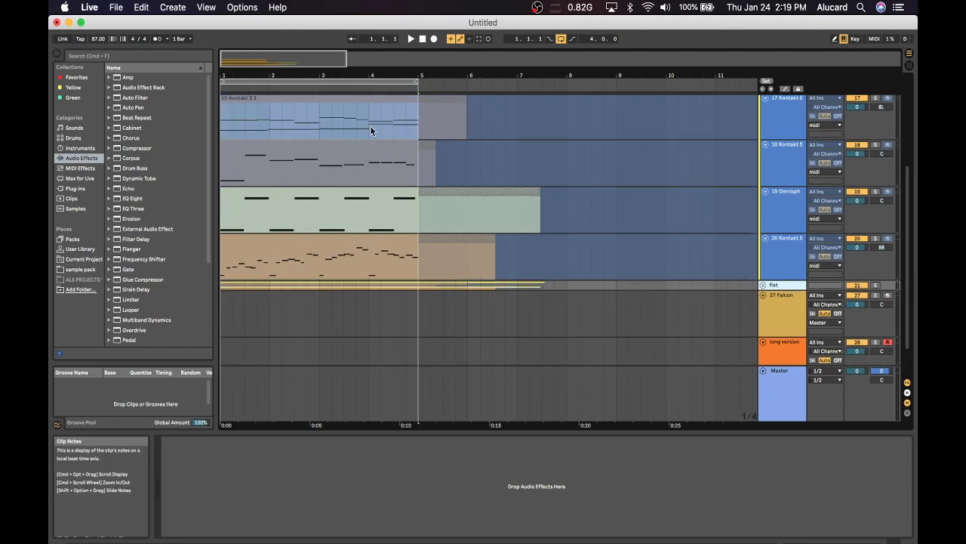
scroll(324, 182, "down", 1)
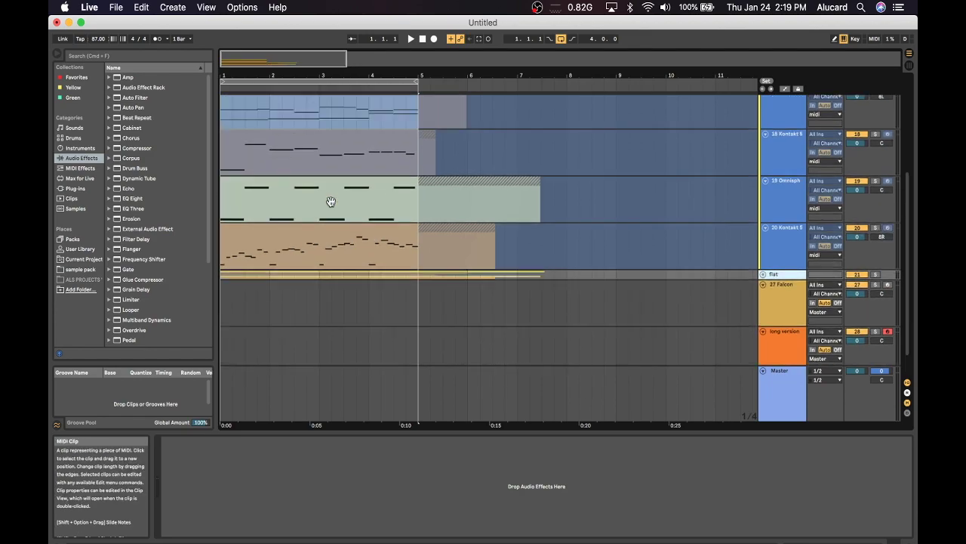
scroll(323, 173, "up", 2)
scroll(298, 306, "down", 2)
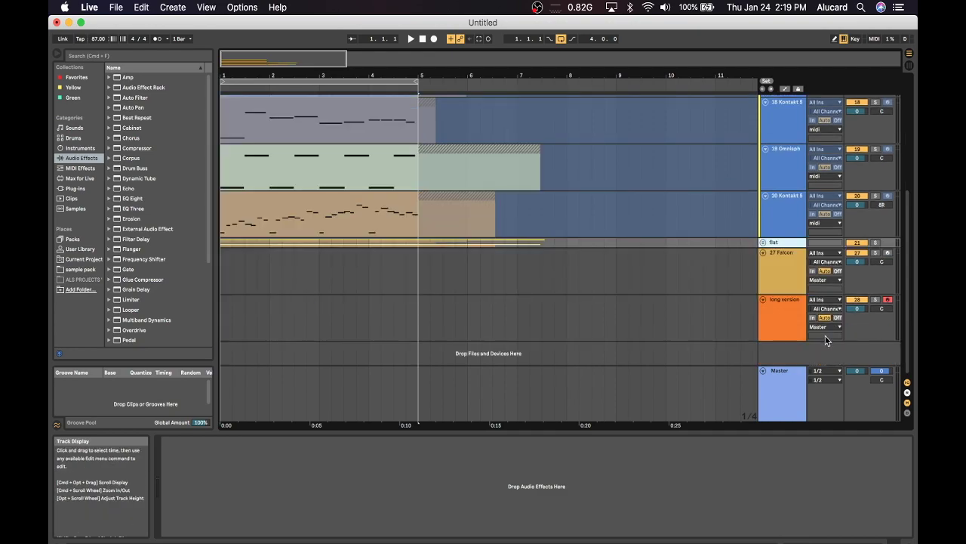
Fold the 27 Falcon and long version tracks in the arrangement
left_click(787, 259)
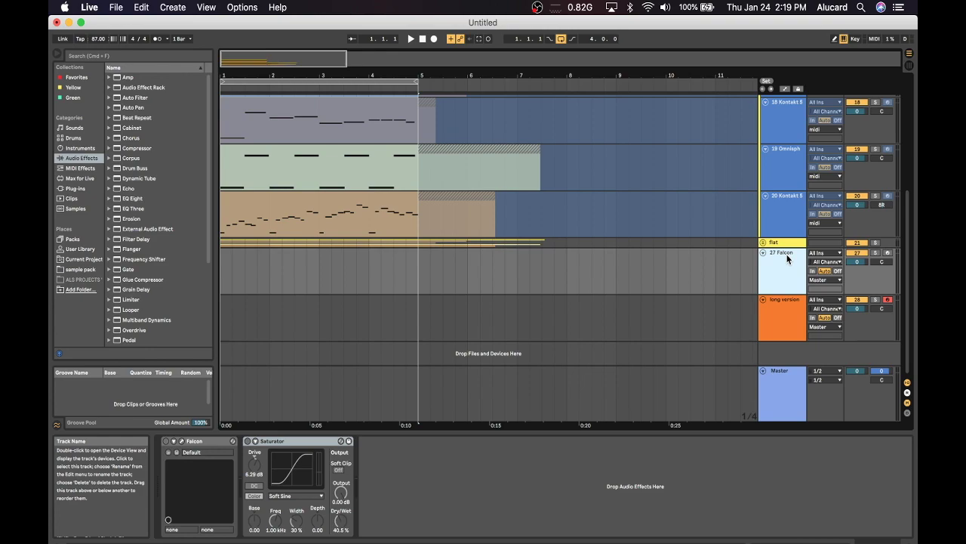
left_click(763, 252)
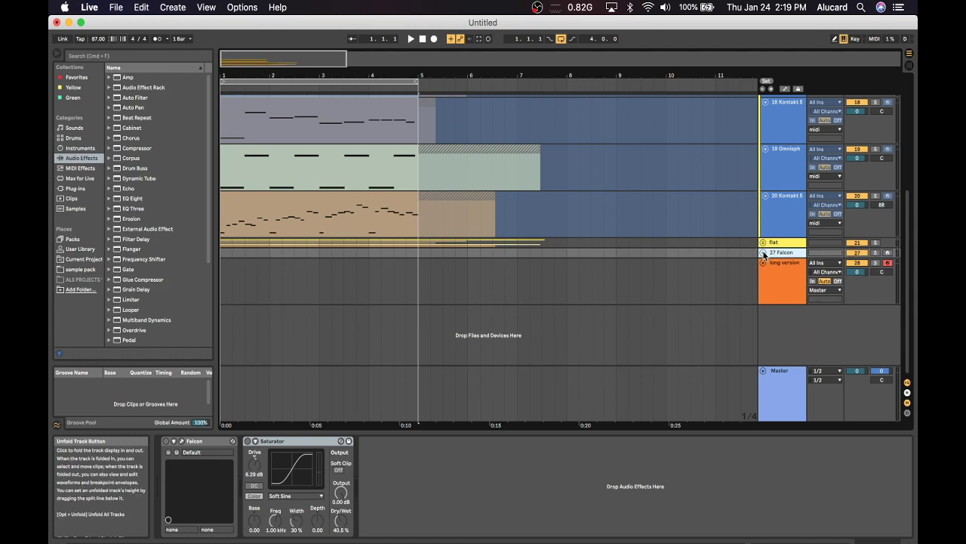
left_click(778, 281)
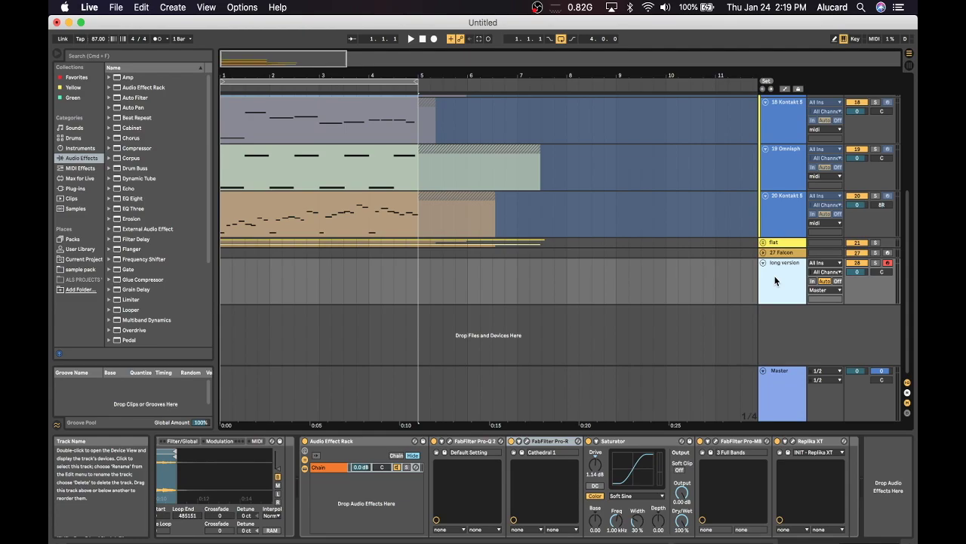
key("Delete")
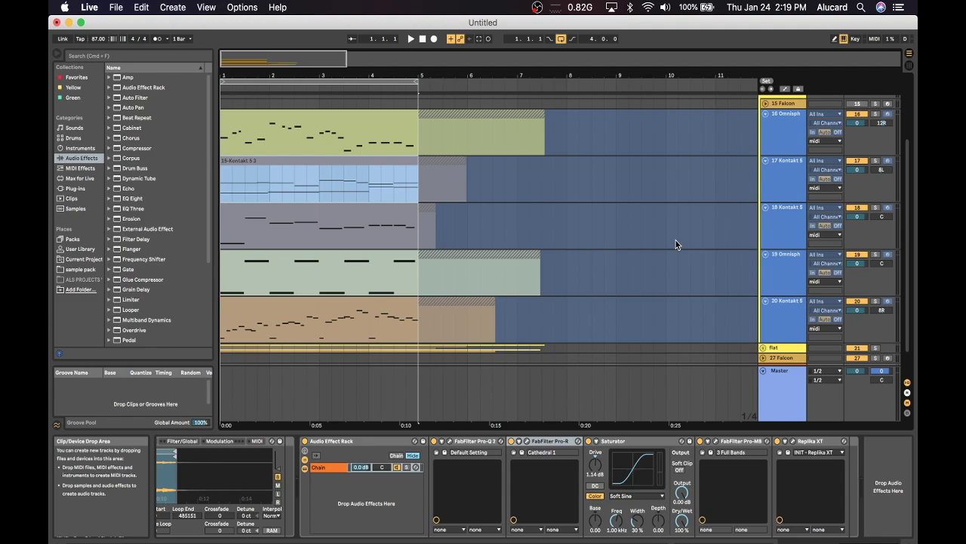
scroll(432, 176, "down", 2)
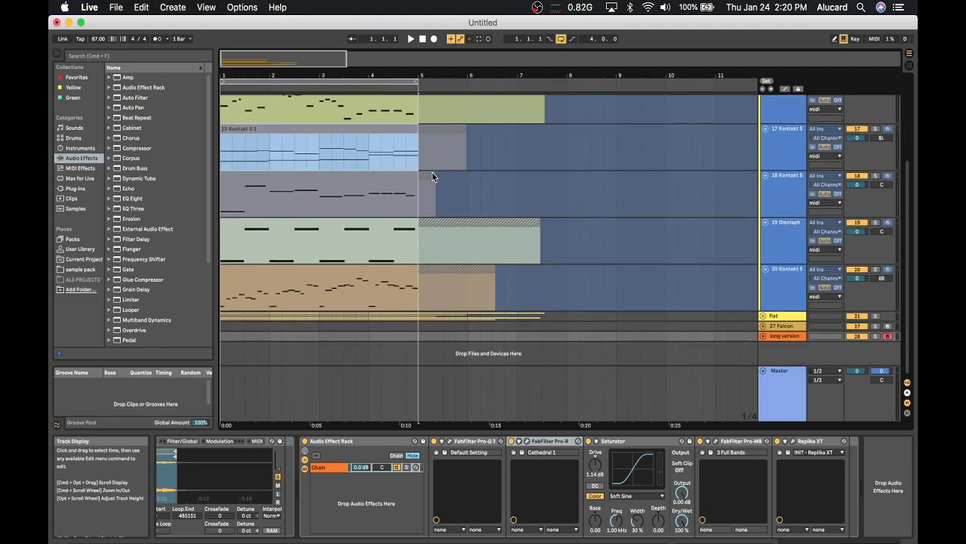
scroll(419, 168, "right", 2)
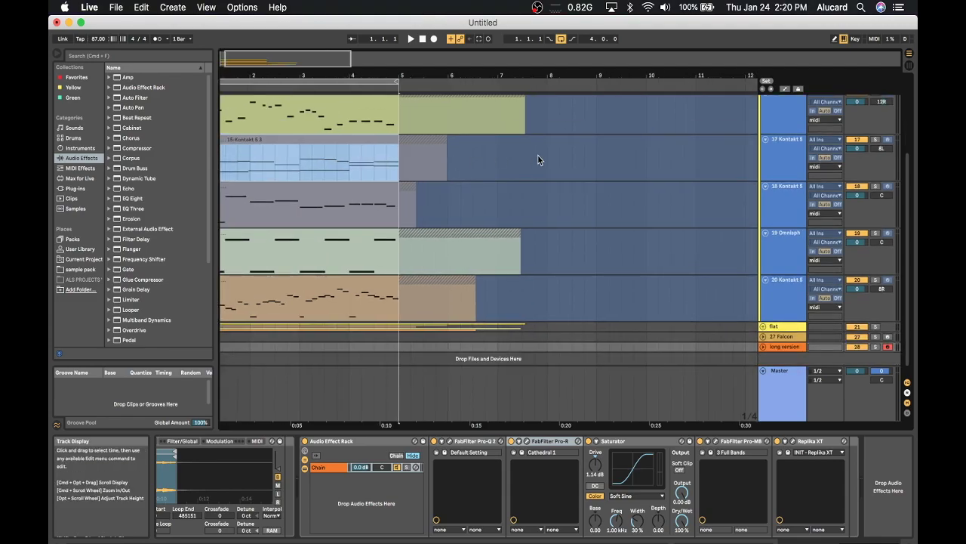
scroll(543, 159, "left", 2)
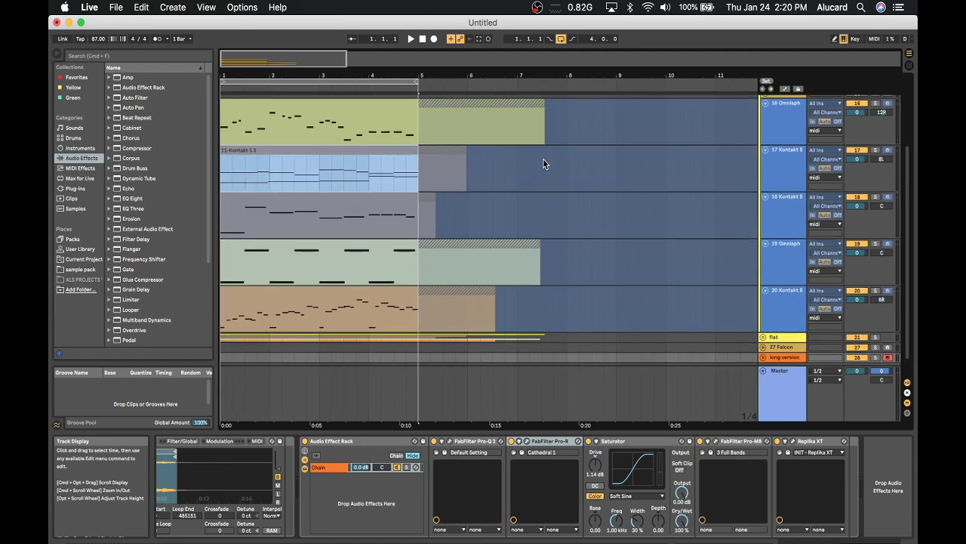